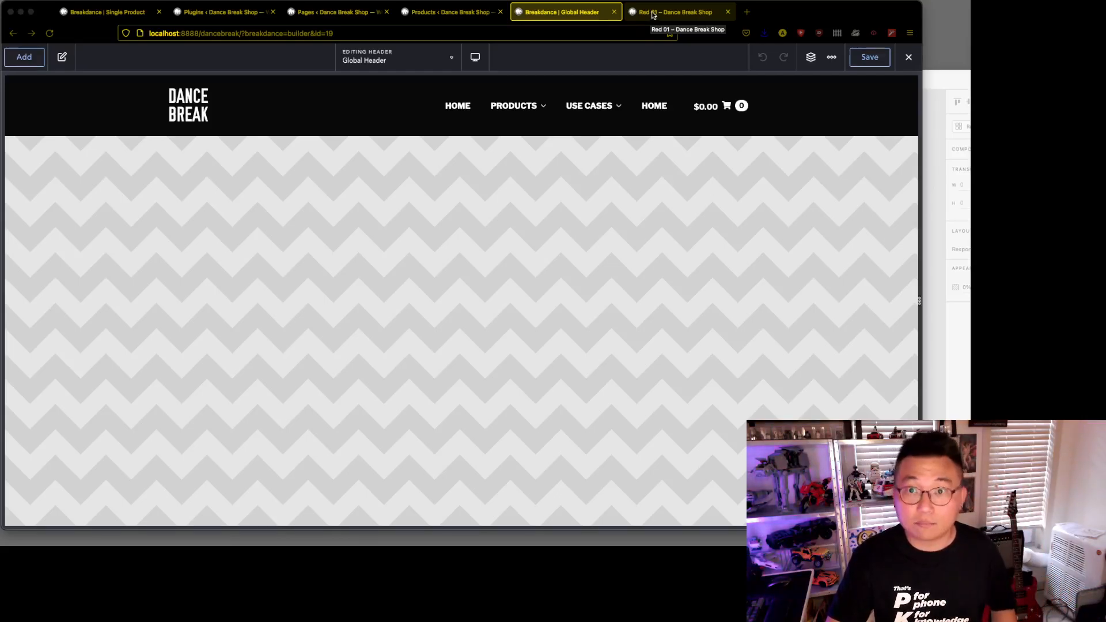
# Open the Red 01 product page and inspect its header element in the developer tools, keeping the page header in view.
pyautogui.click(653, 13)
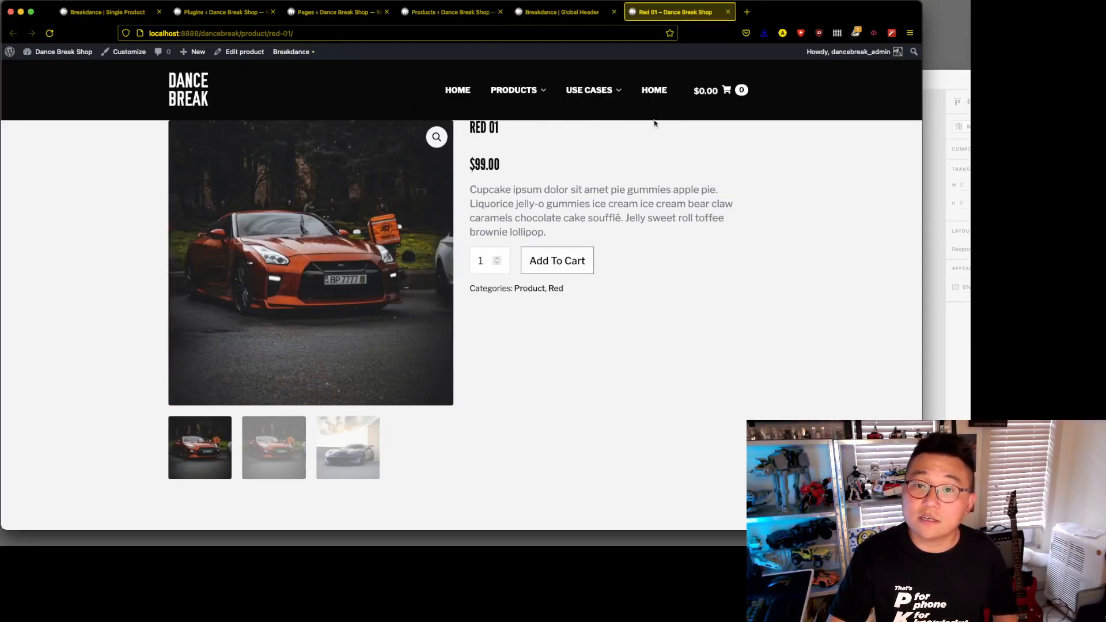
pyautogui.rightClick(319, 83)
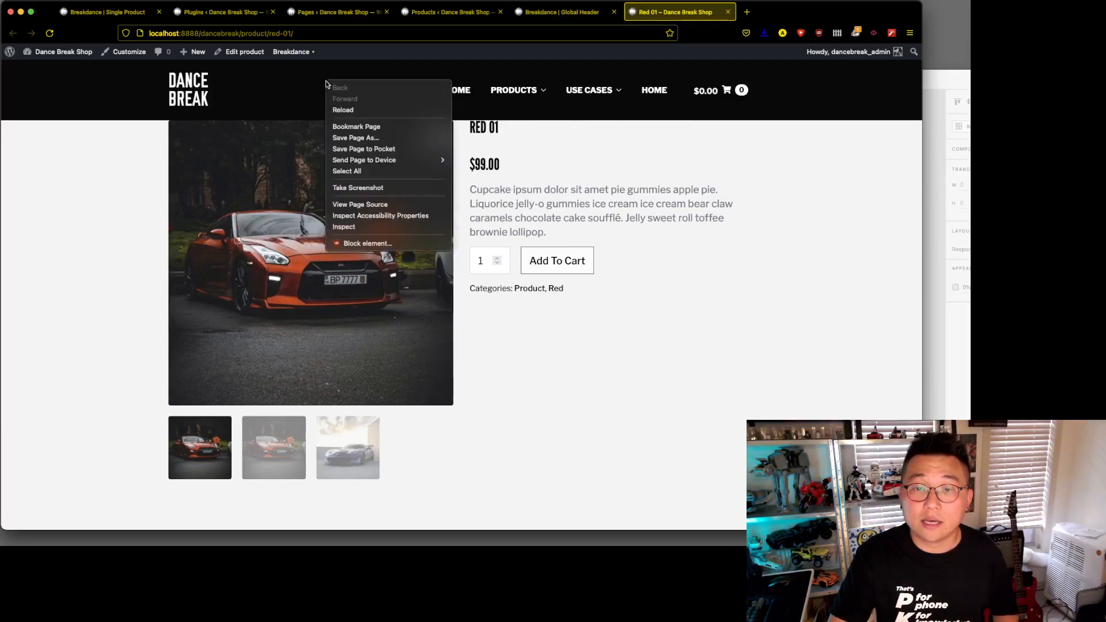
pyautogui.click(432, 226)
pyautogui.moveTo(773, 470); pyautogui.dragTo(827, 100)
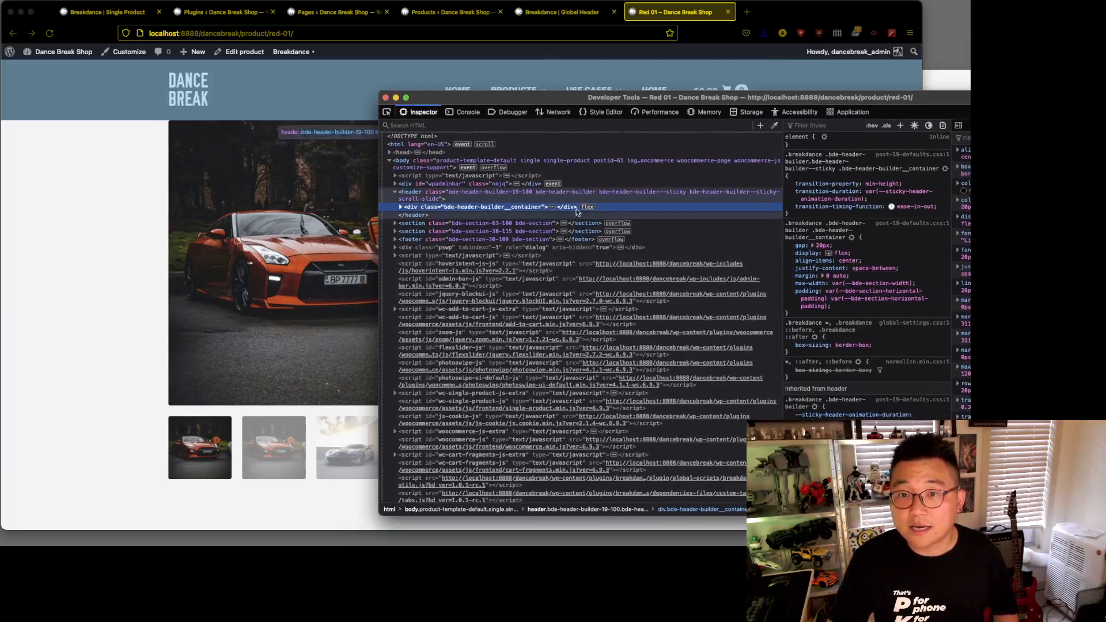
pyautogui.click(491, 191)
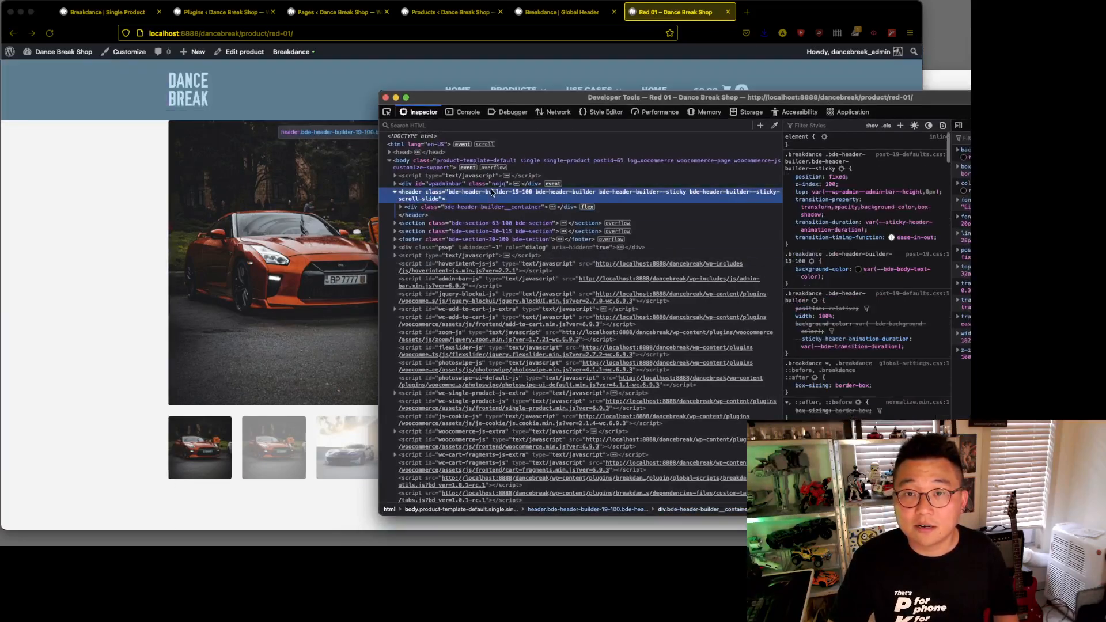
pyautogui.click(395, 192)
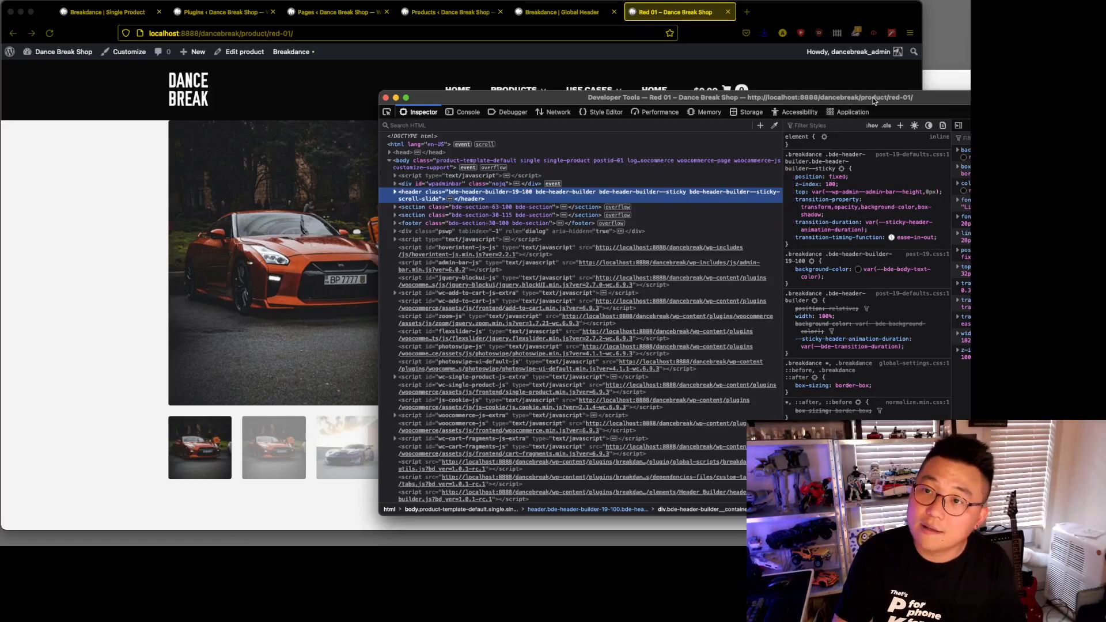
pyautogui.moveTo(874, 97); pyautogui.dragTo(934, 255)
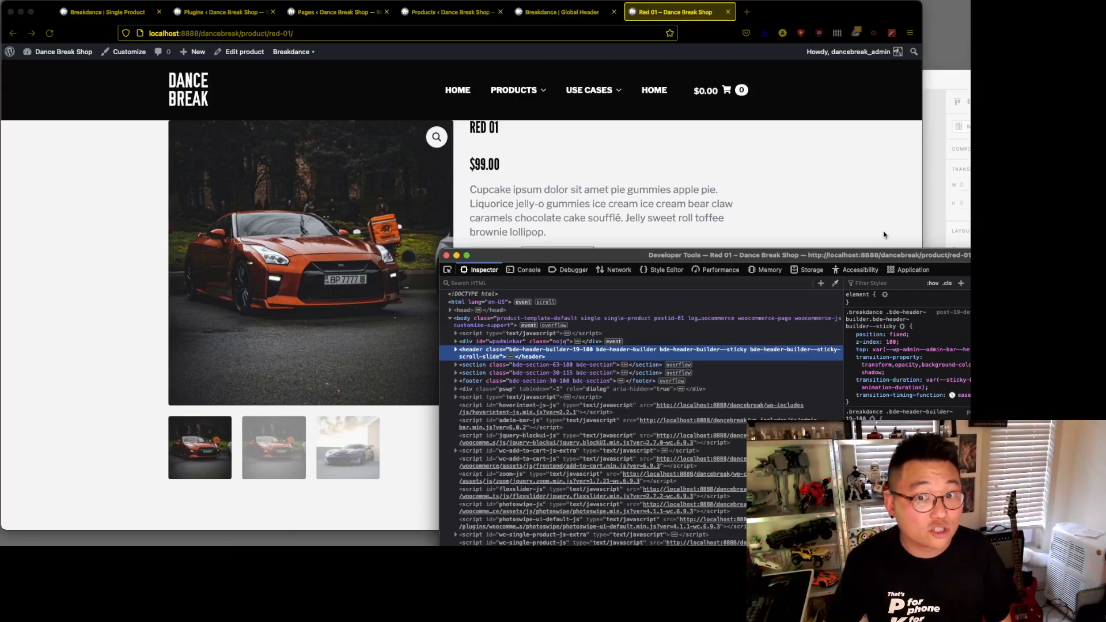
# Examine how the header behaves over the Red 01 product page content during scrolling.
pyautogui.click(74, 184)
pyautogui.scroll(-2, 79, 185)
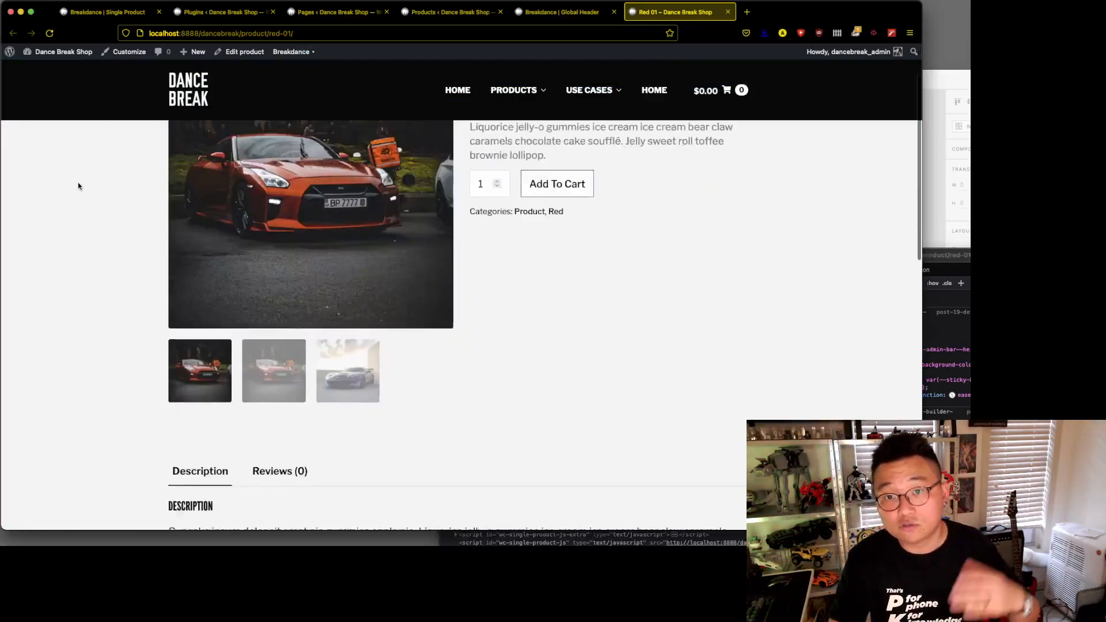
pyautogui.scroll(-6, 77, 185)
pyautogui.scroll(7, 80, 188)
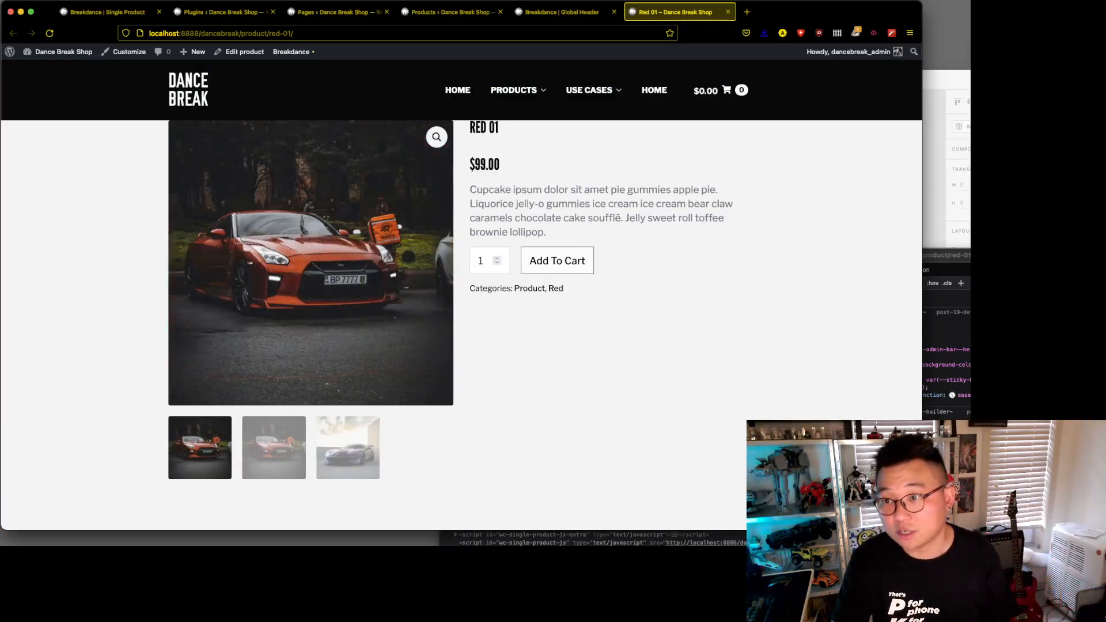
# Switch the header's position: fixed rule off and back on to test its effect on the page layout.
pyautogui.click(944, 335)
pyautogui.click(851, 335)
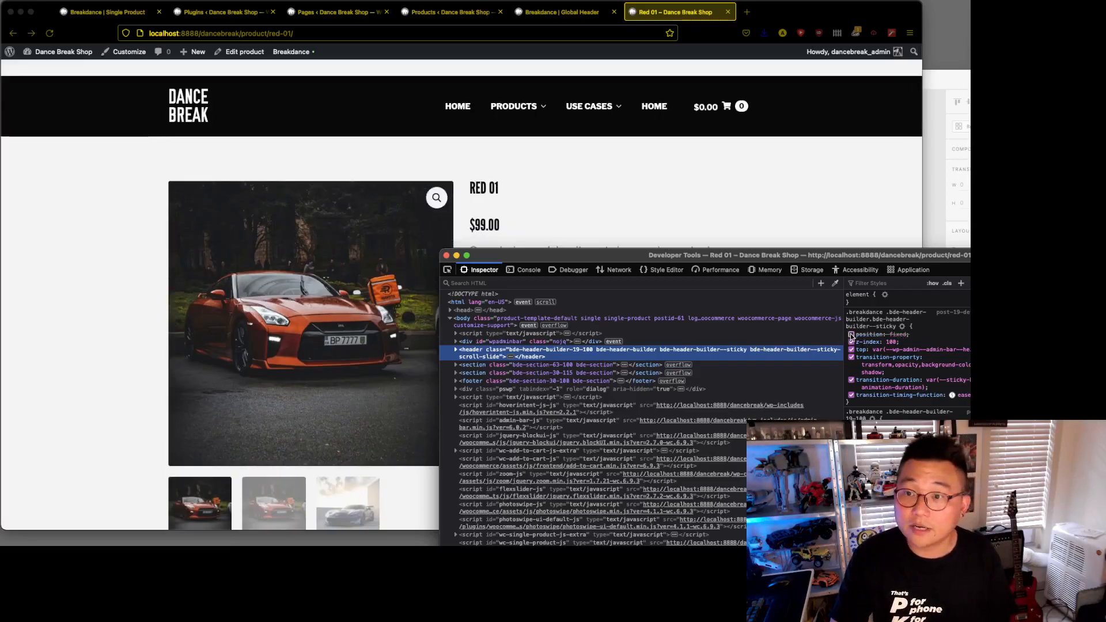
pyautogui.click(850, 335)
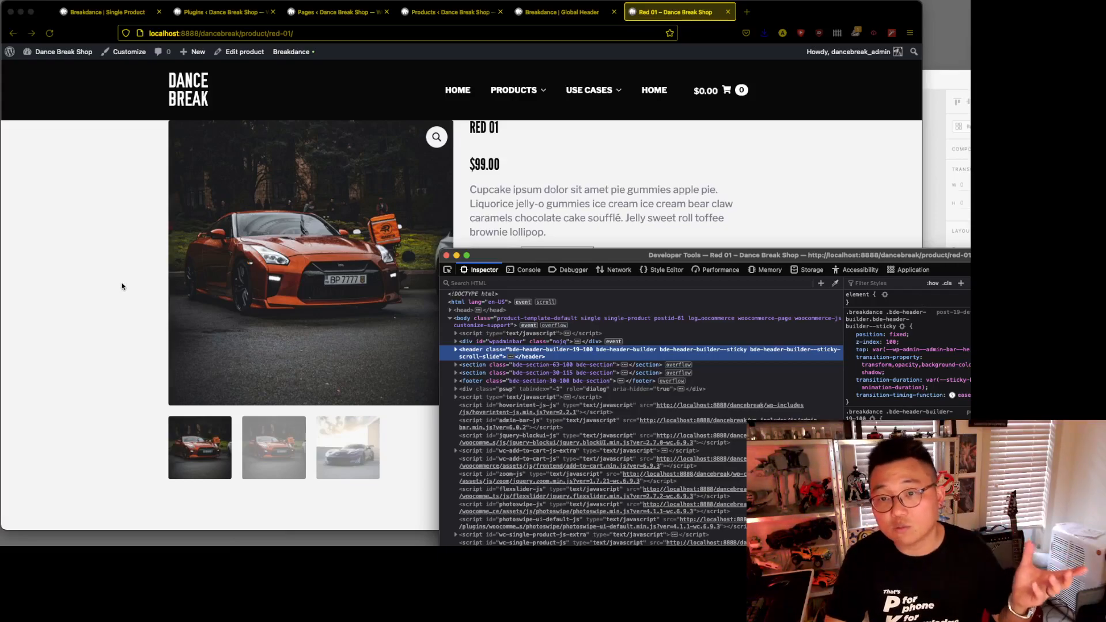
# Check the header's element classes while moving through the product page, and close the developer tools.
pyautogui.scroll(-5, 121, 286)
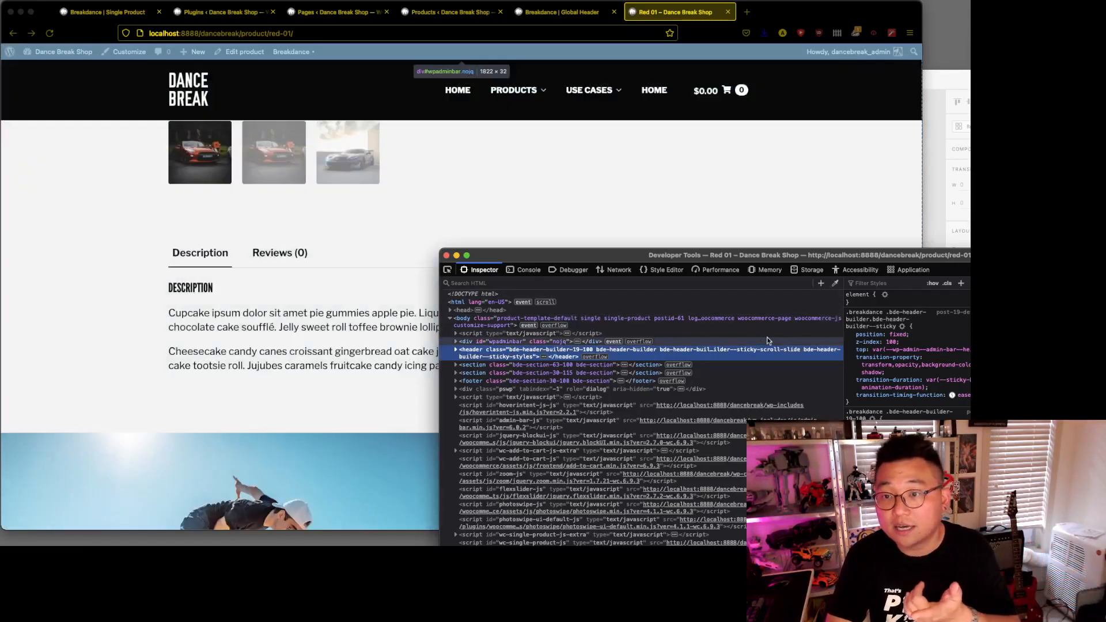
pyautogui.scroll(5, 89, 289)
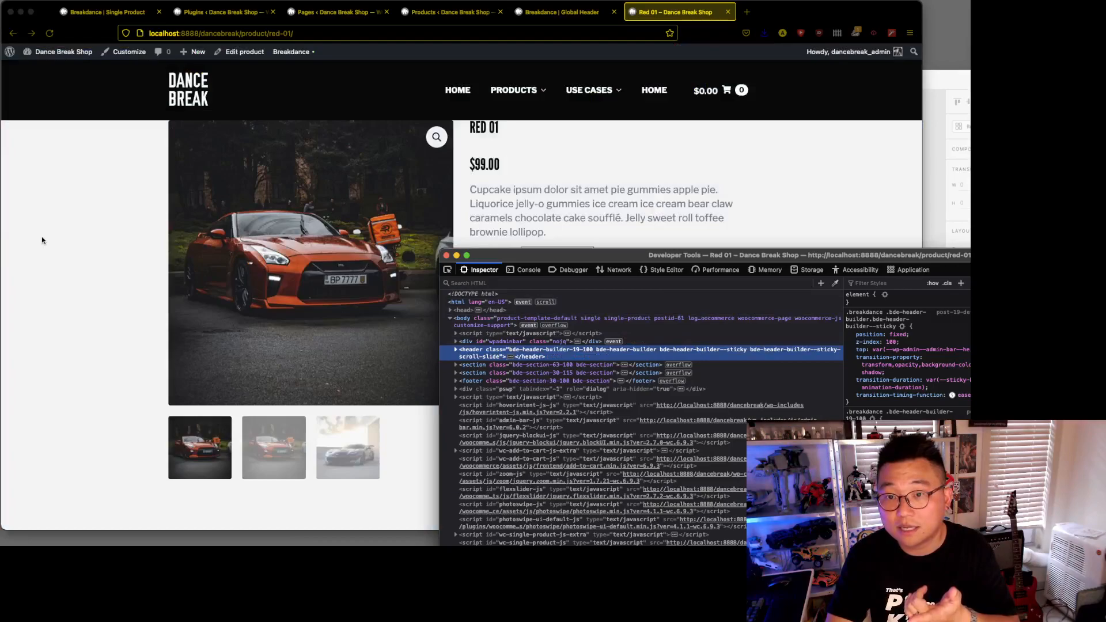
pyautogui.scroll(-5, 41, 236)
pyautogui.scroll(5, 41, 237)
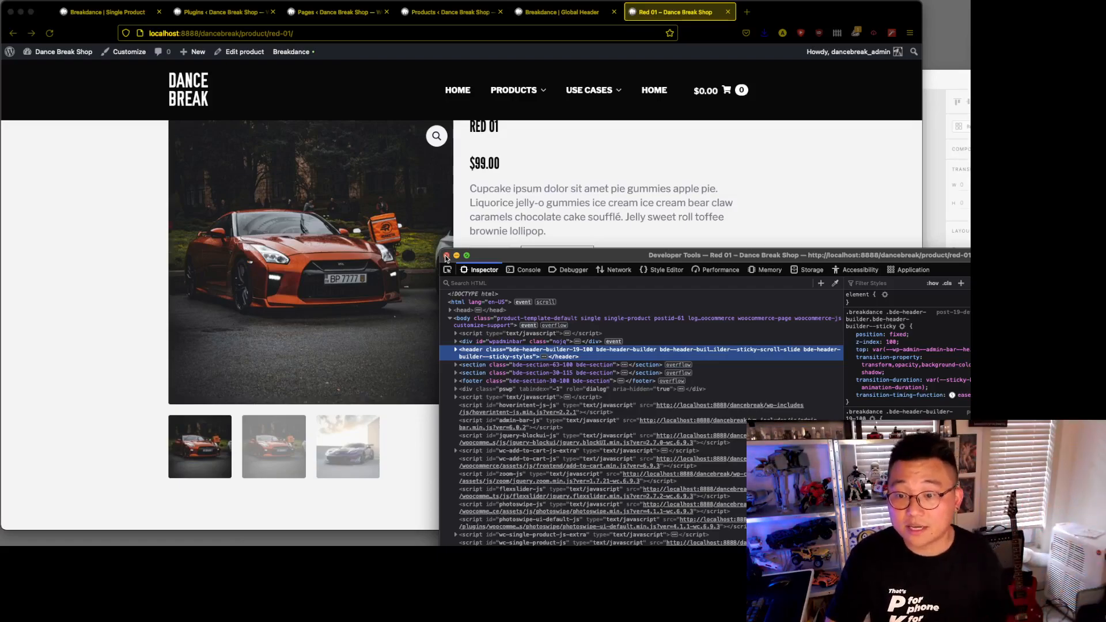
pyautogui.click(447, 256)
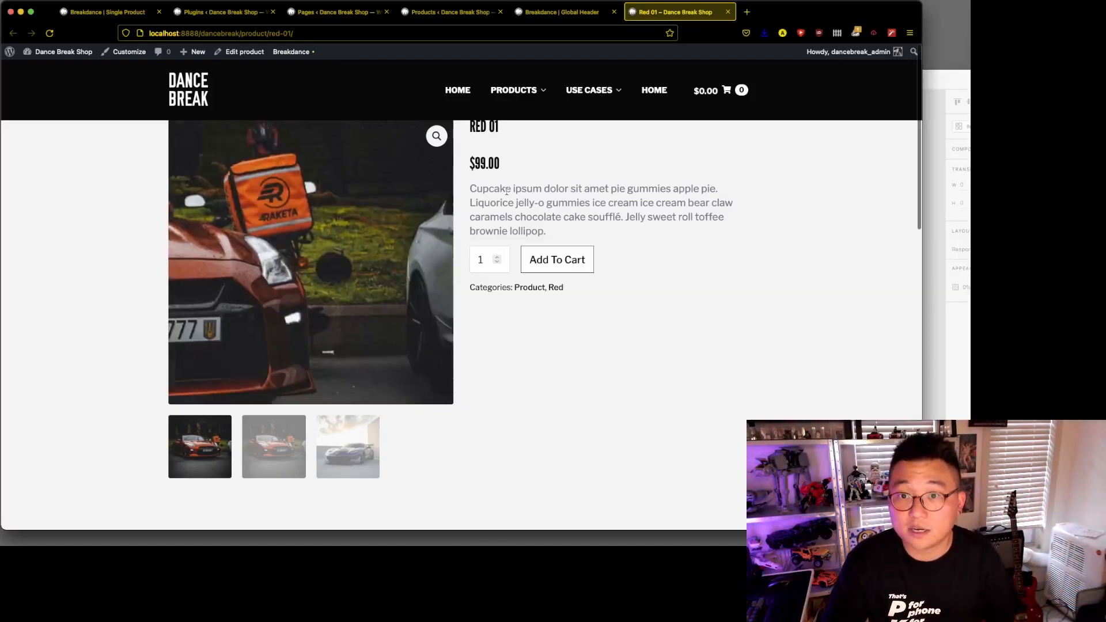
# Turn off Sticky for the Header Builder in the Global Header, save the header and close its editor.
pyautogui.click(567, 12)
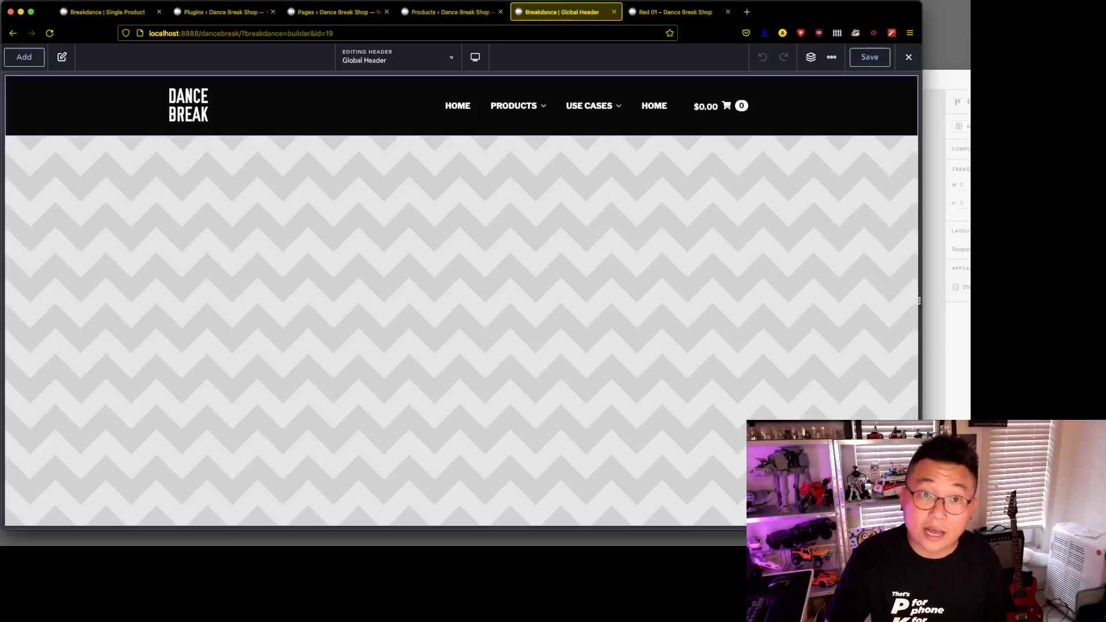
pyautogui.click(326, 98)
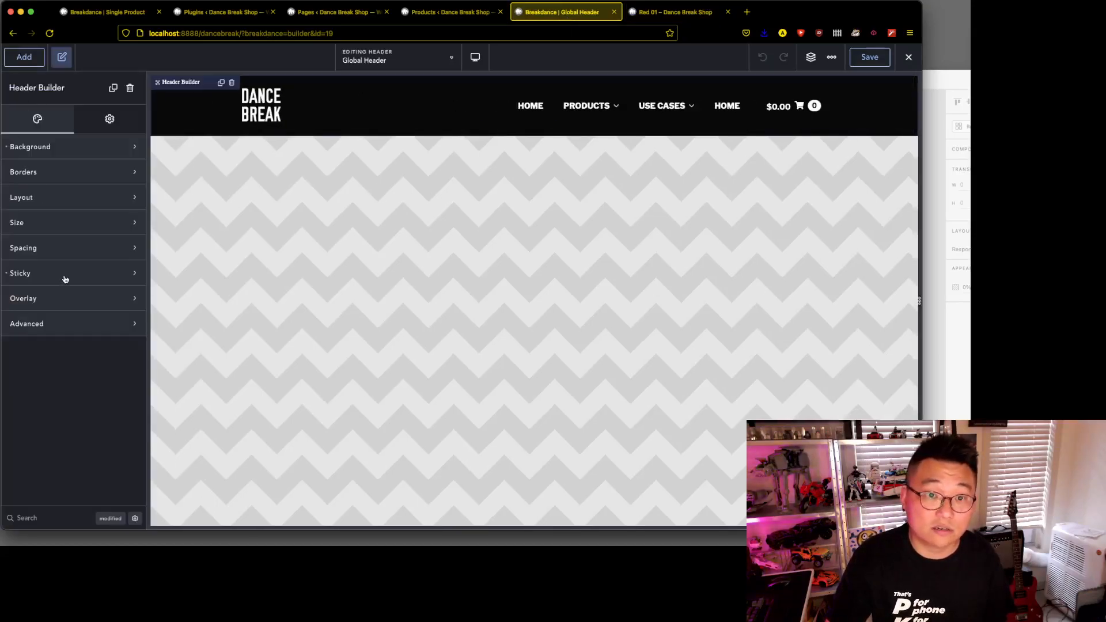
pyautogui.click(64, 274)
pyautogui.click(132, 302)
pyautogui.click(130, 302)
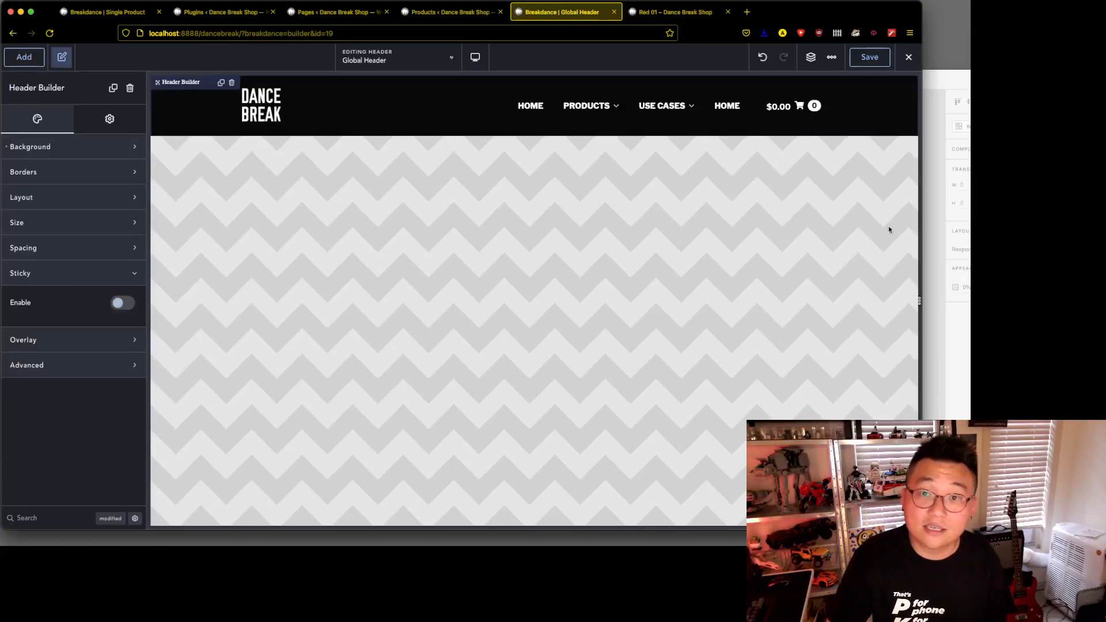
pyautogui.click(873, 57)
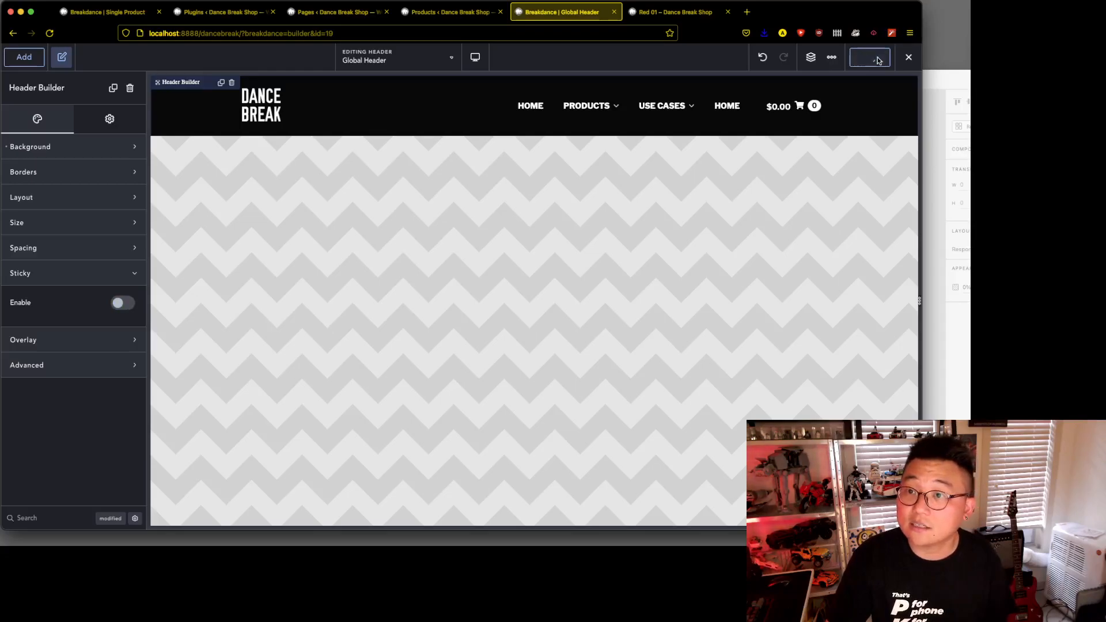
pyautogui.click(615, 13)
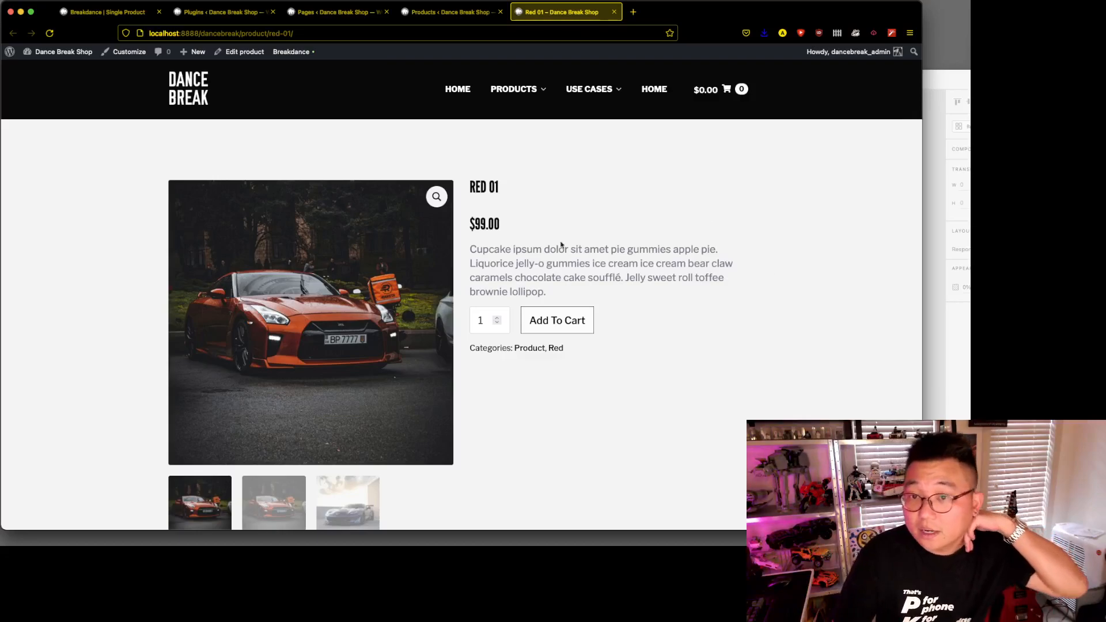
# Check the Red 01 product page without the sticky header and compare it with the single product mockup in Adobe XD.
pyautogui.scroll(-6, 702, 363)
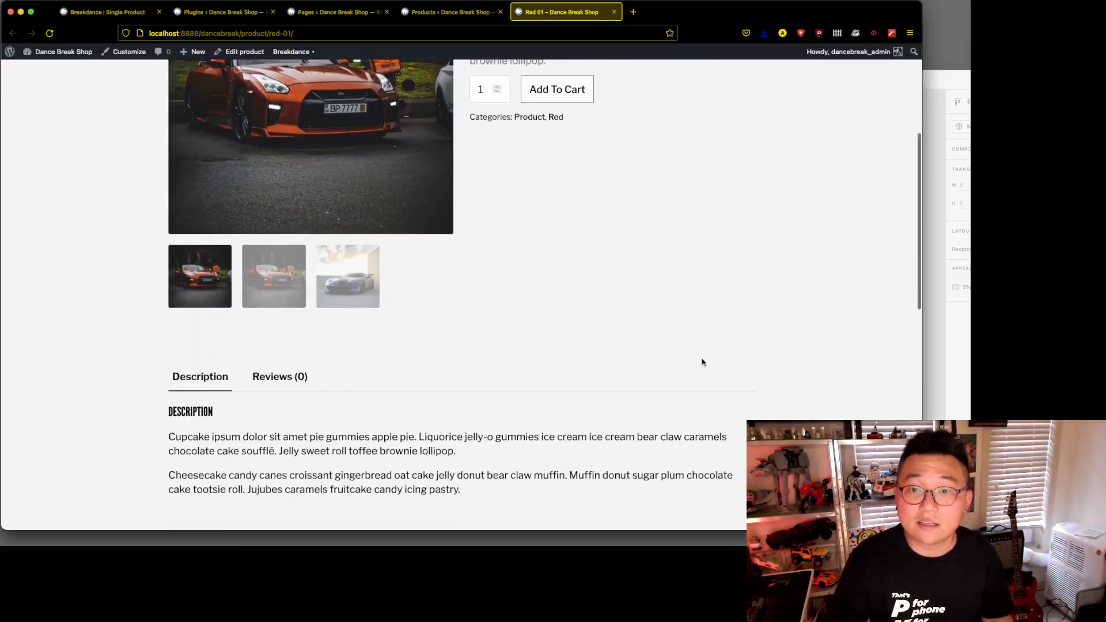
pyautogui.scroll(6, 702, 363)
pyautogui.press('super+Tab')
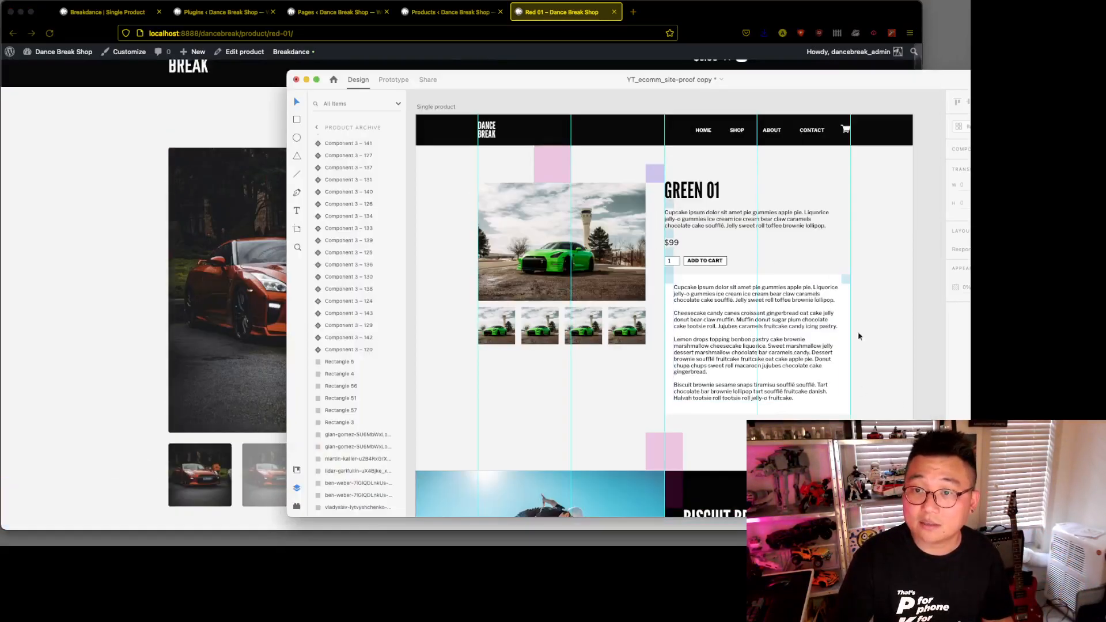
pyautogui.click(179, 316)
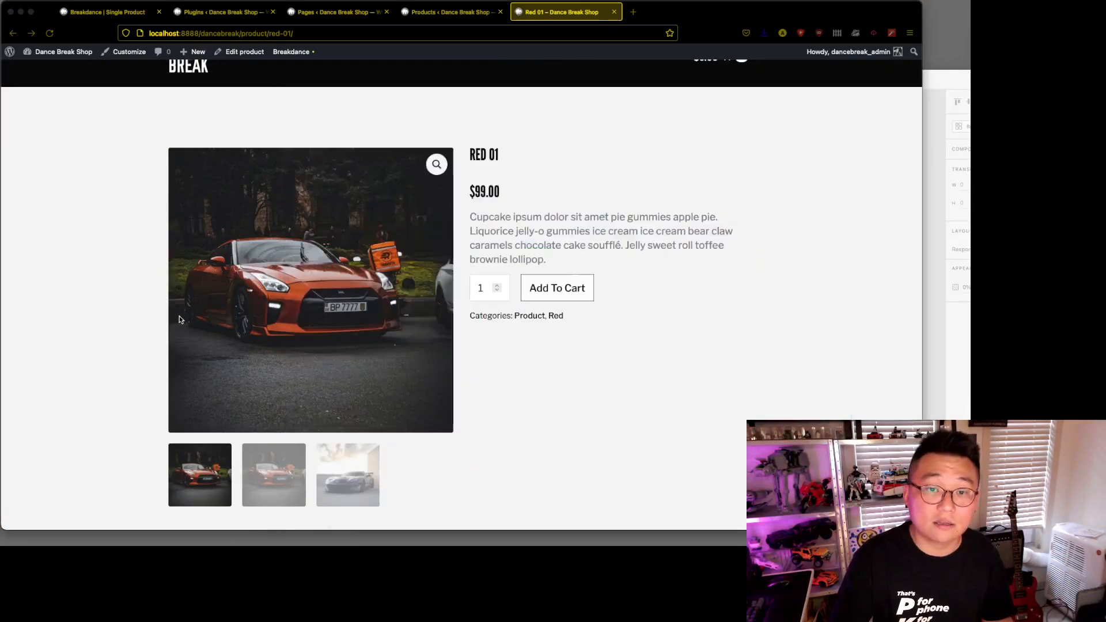
# Exit the Single Product template to WordPress without saving, and reopen that template in the Breakdance editor.
pyautogui.click(117, 13)
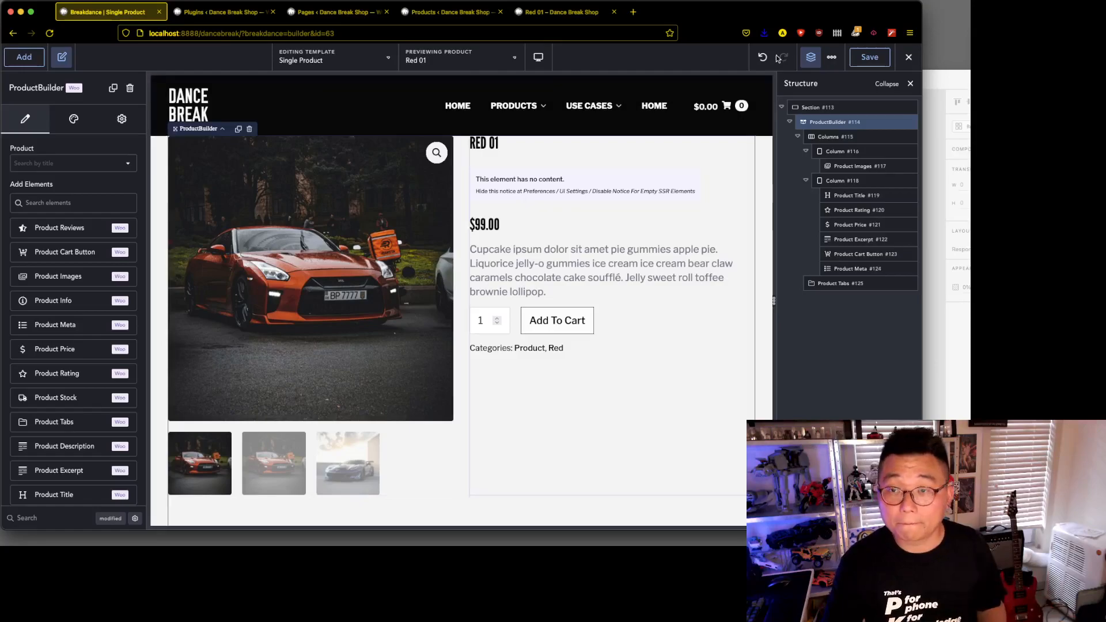
pyautogui.moveTo(909, 57)
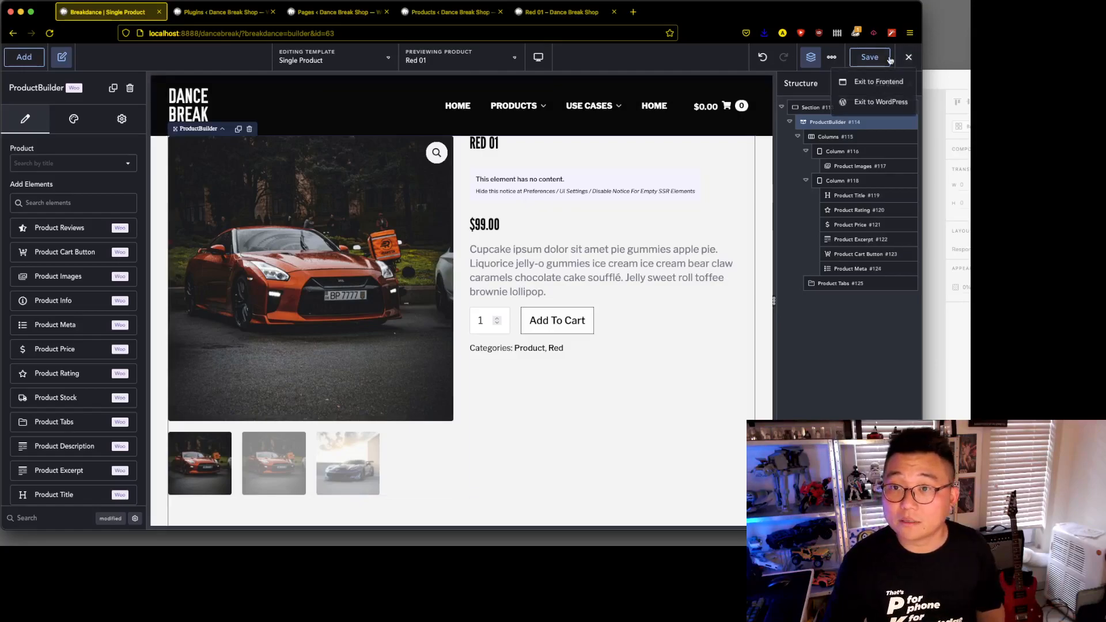
pyautogui.click(888, 103)
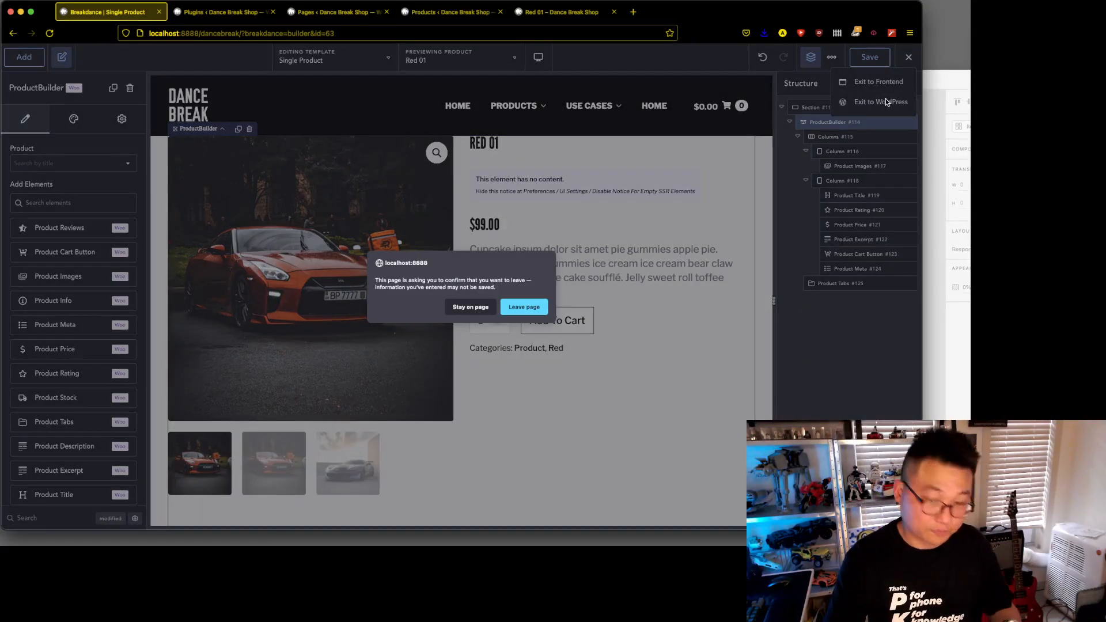
pyautogui.click(519, 310)
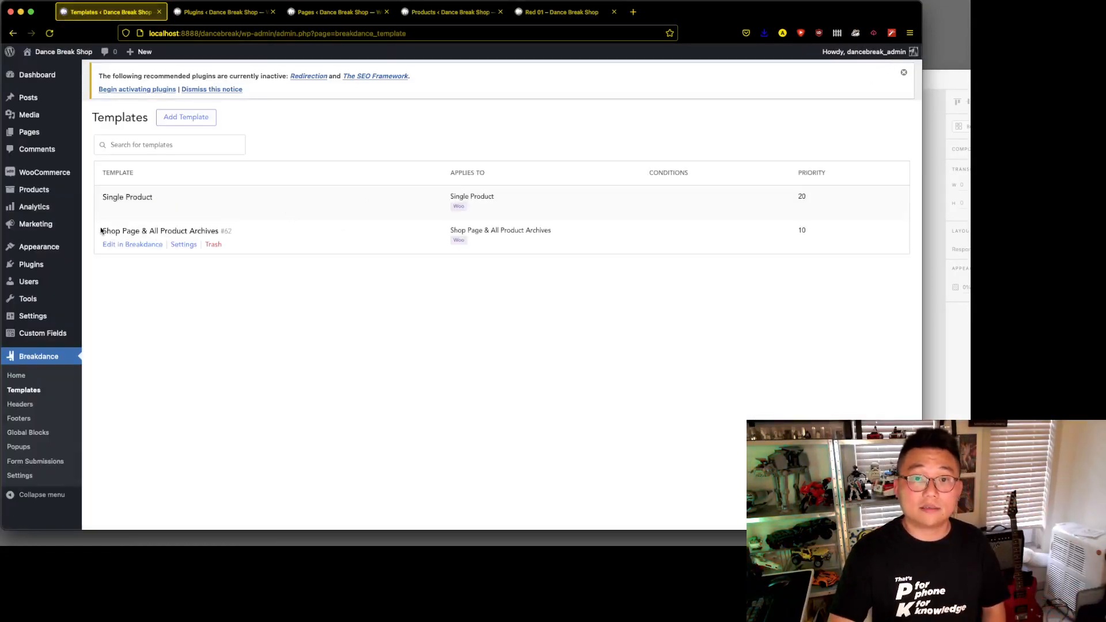
pyautogui.click(122, 211)
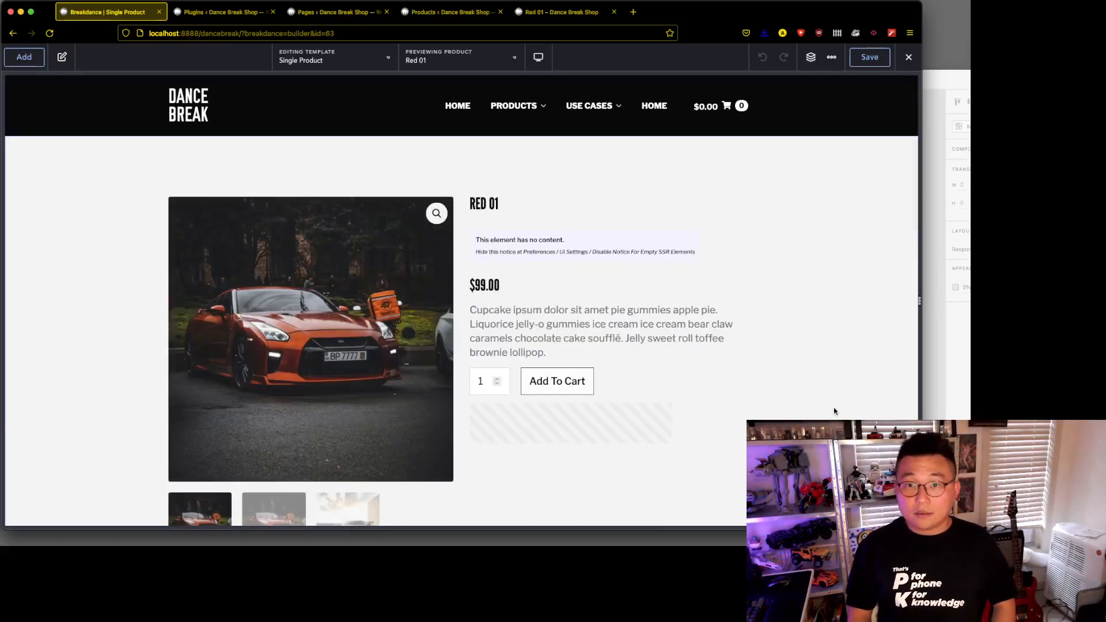
# Show the Single Product template's element structure and the list of elements that can be added.
pyautogui.click(811, 59)
pyautogui.click(24, 57)
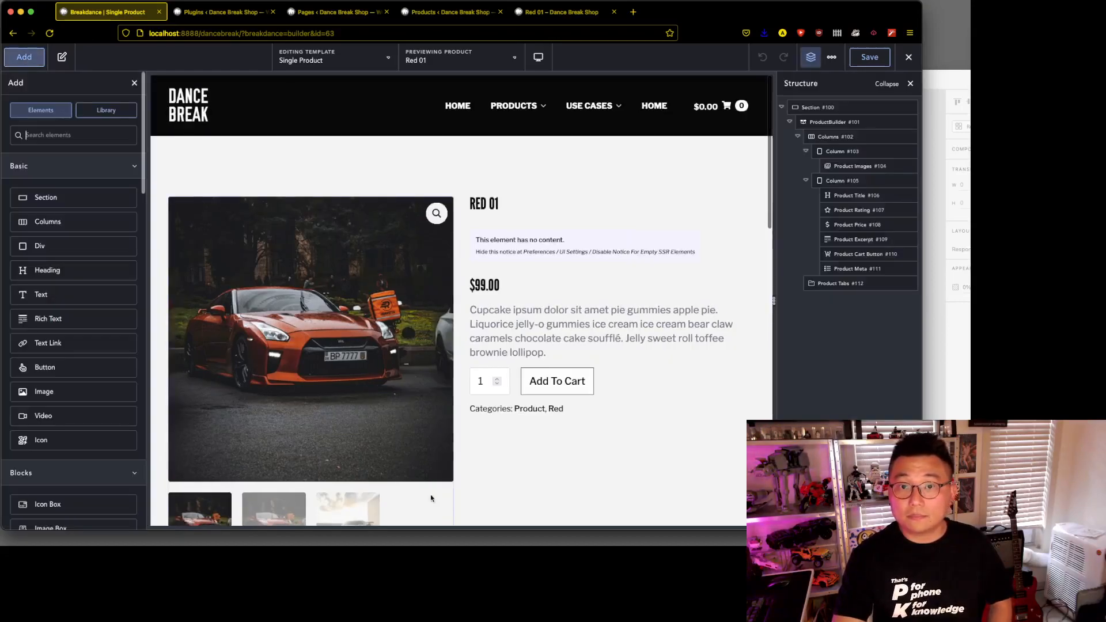
pyautogui.scroll(-5, 611, 398)
pyautogui.scroll(5, 616, 399)
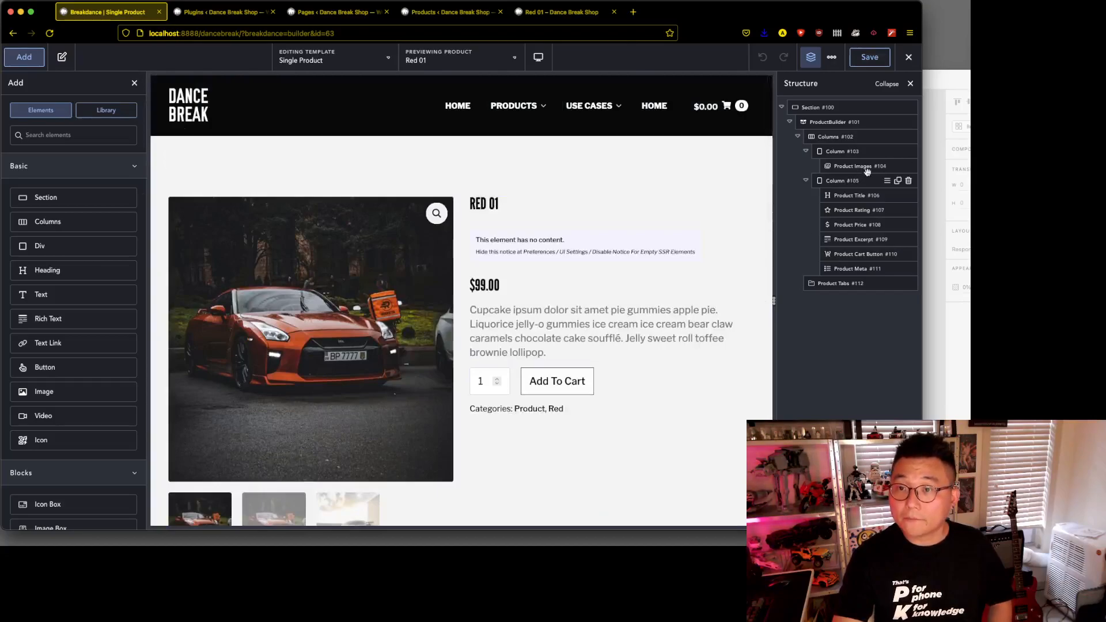
# Compare the Single product mockup in Adobe XD with the live Red 01 page's images, details and description section.
pyautogui.click(951, 178)
pyautogui.moveTo(932, 80); pyautogui.dragTo(910, 68)
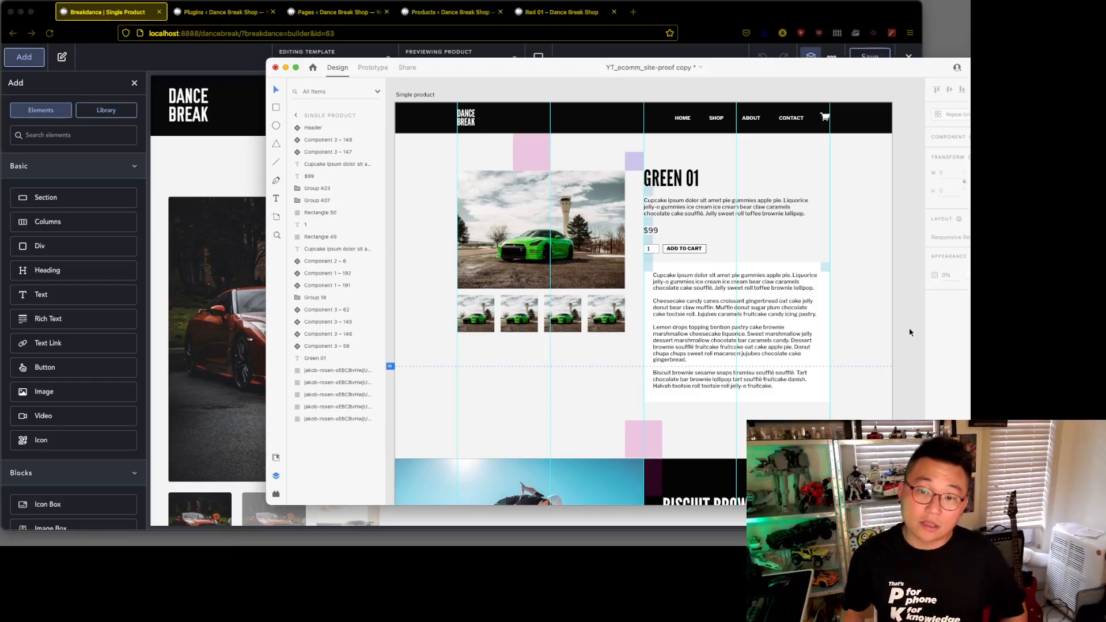
pyautogui.click(554, 13)
pyautogui.scroll(-7, 749, 308)
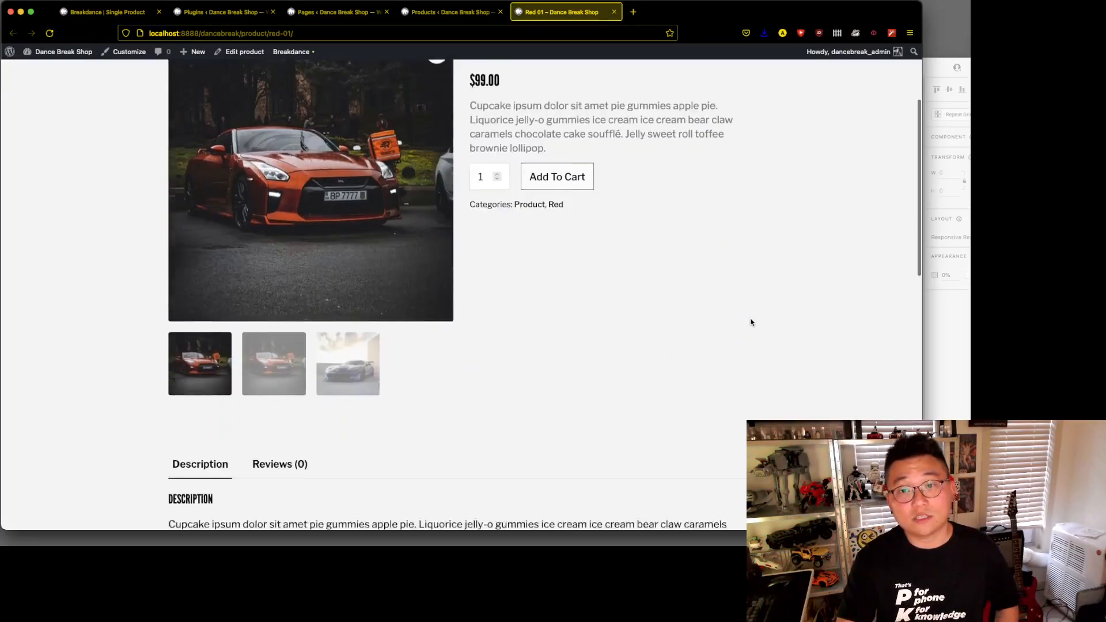
pyautogui.scroll(7, 763, 329)
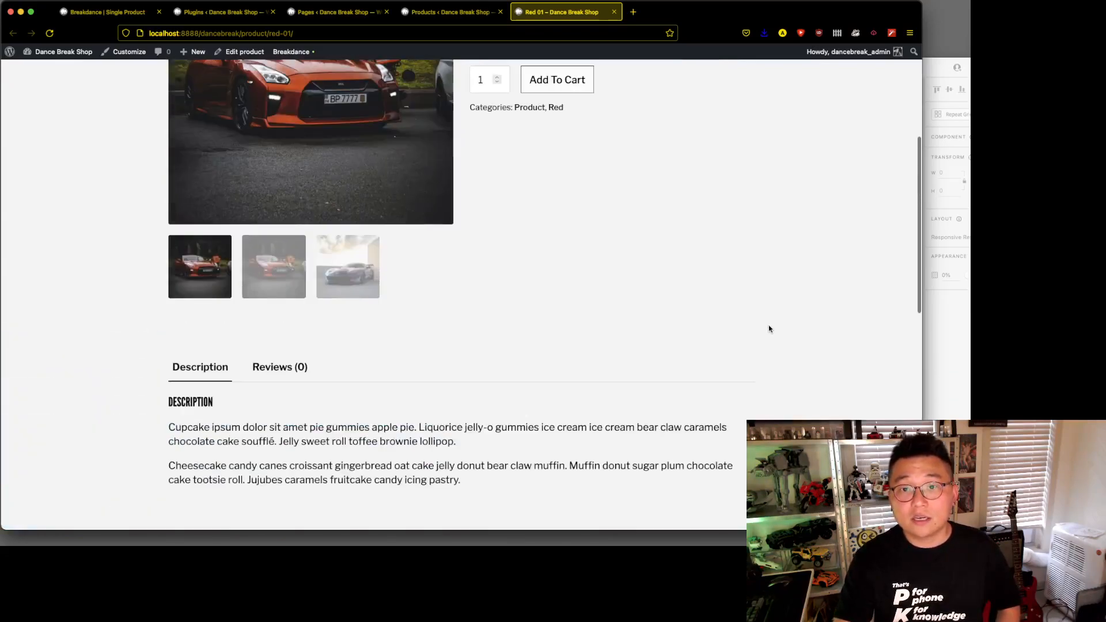
pyautogui.scroll(1, 768, 325)
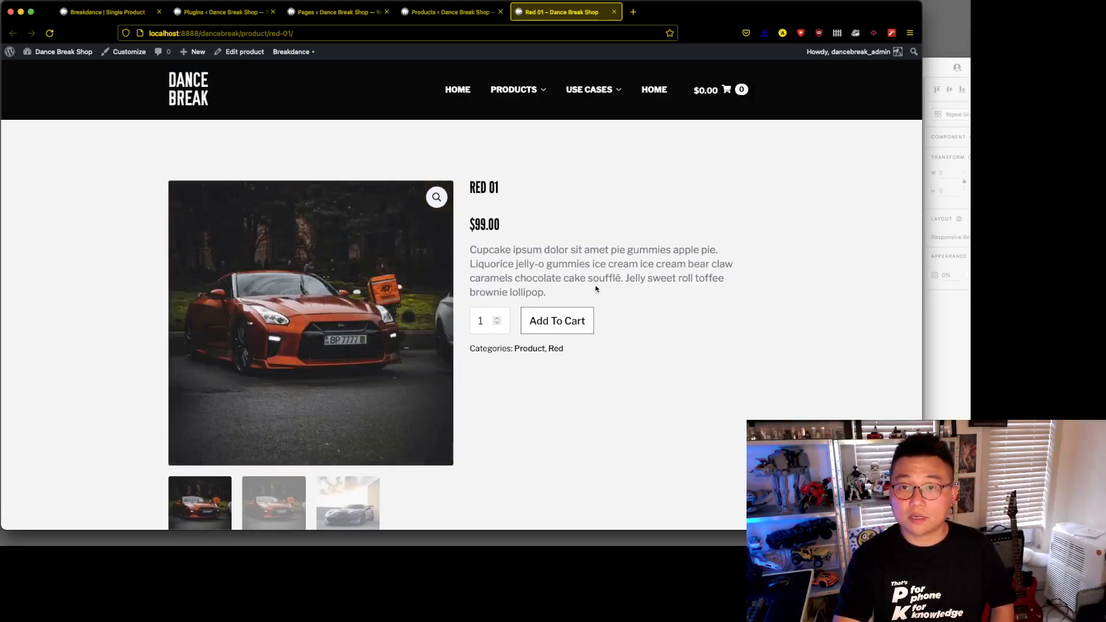
pyautogui.scroll(-5, 689, 331)
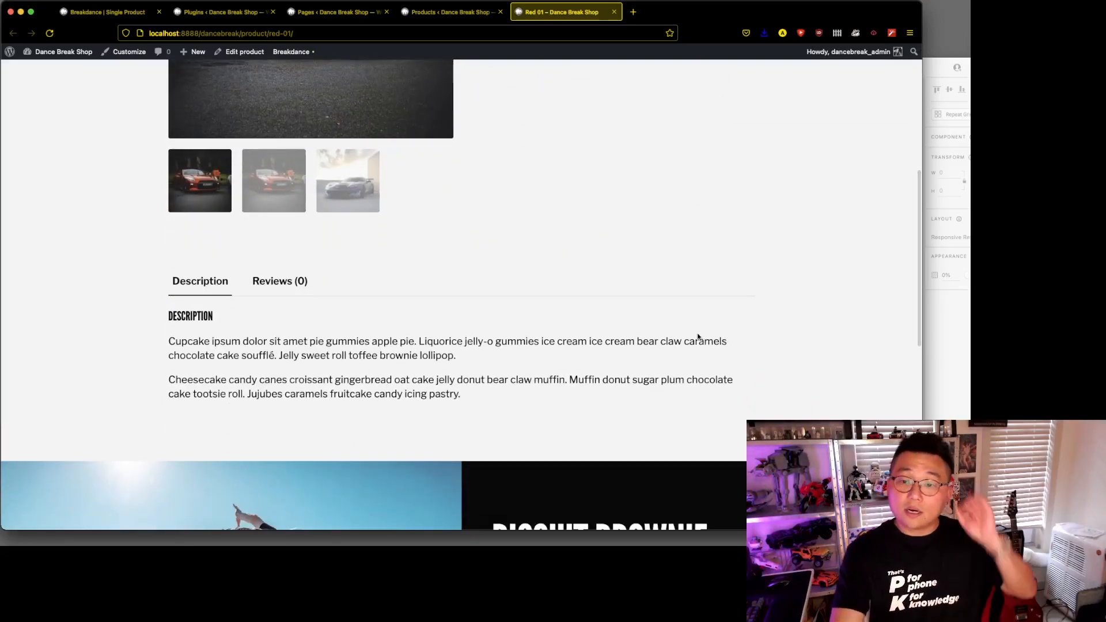
pyautogui.scroll(5, 696, 338)
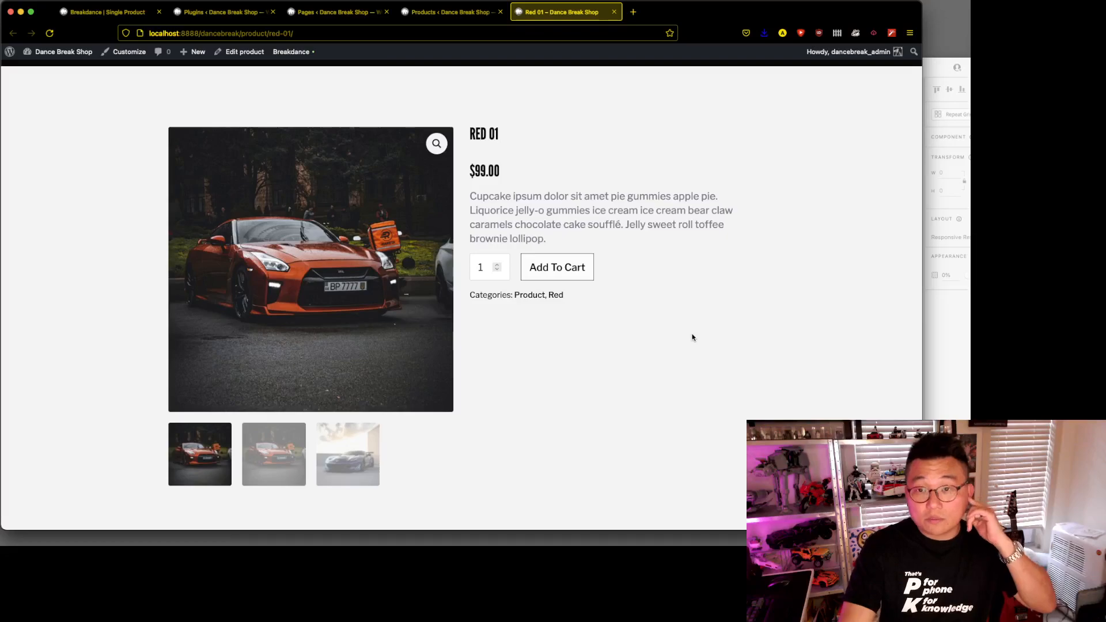
# Switch to the Breakdance editor after viewing the Adobe XD mockup, and disable the zoom icon on the Product Images element.
pyautogui.press('super+Tab')
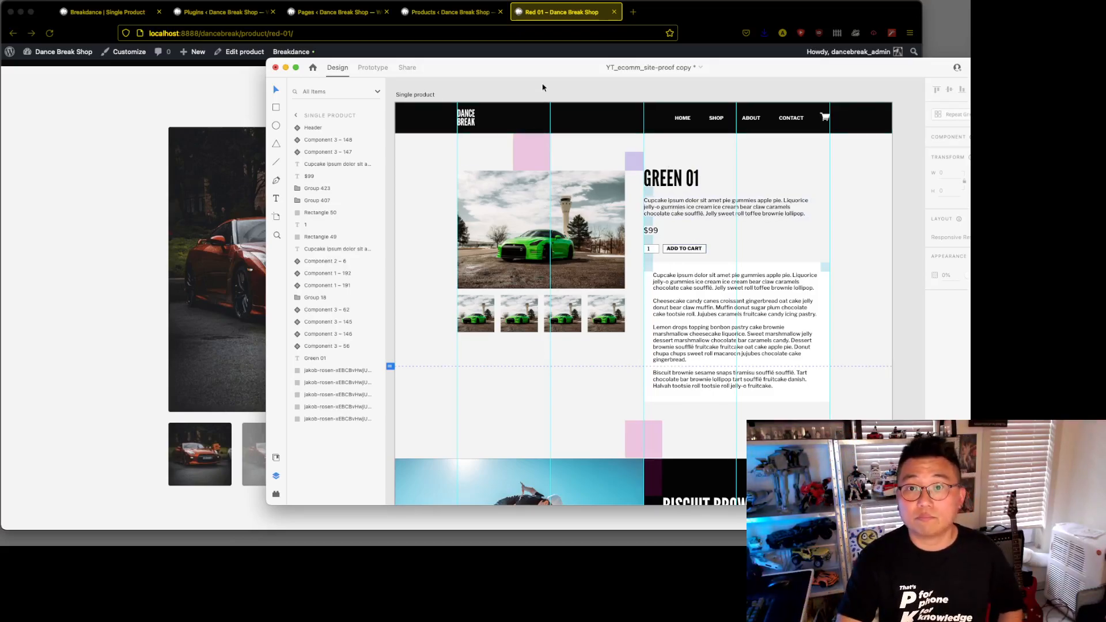
pyautogui.click(106, 136)
pyautogui.click(106, 11)
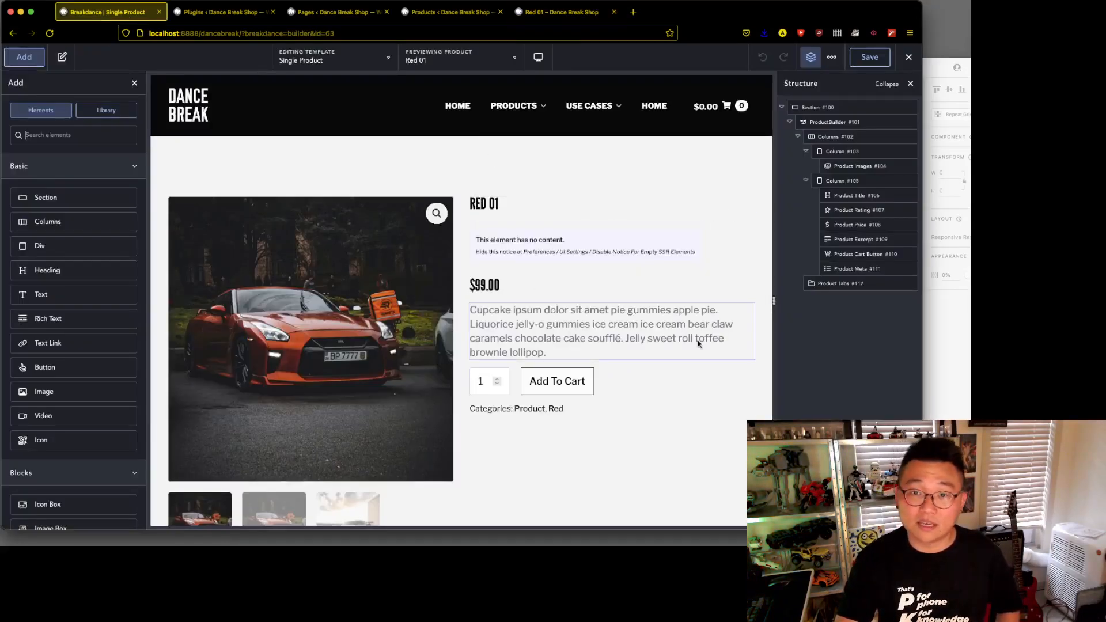
pyautogui.click(859, 151)
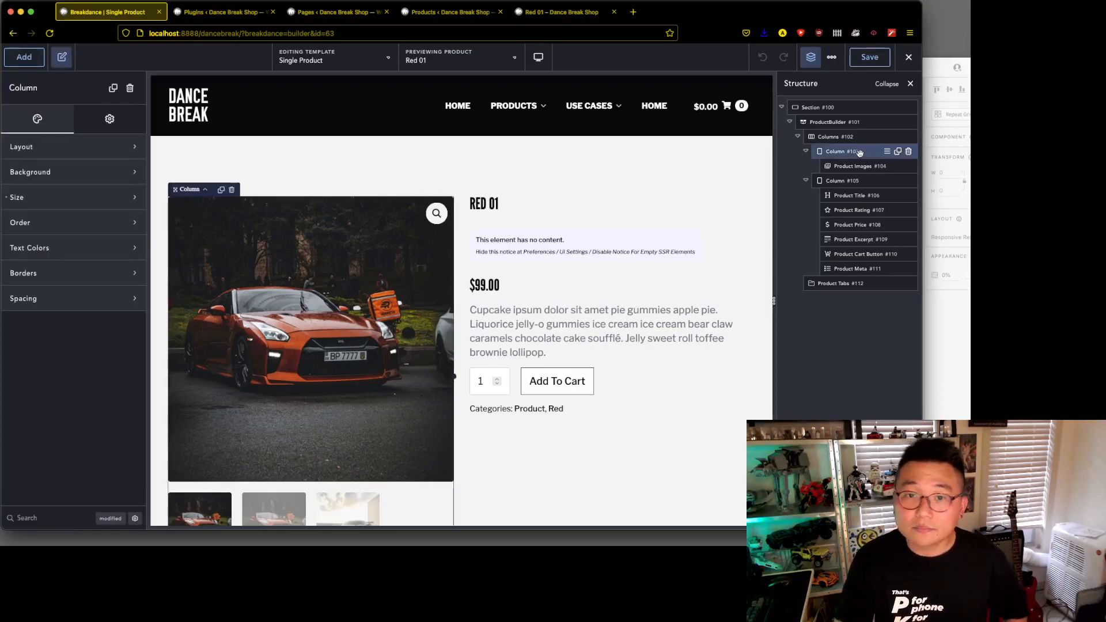
pyautogui.click(864, 166)
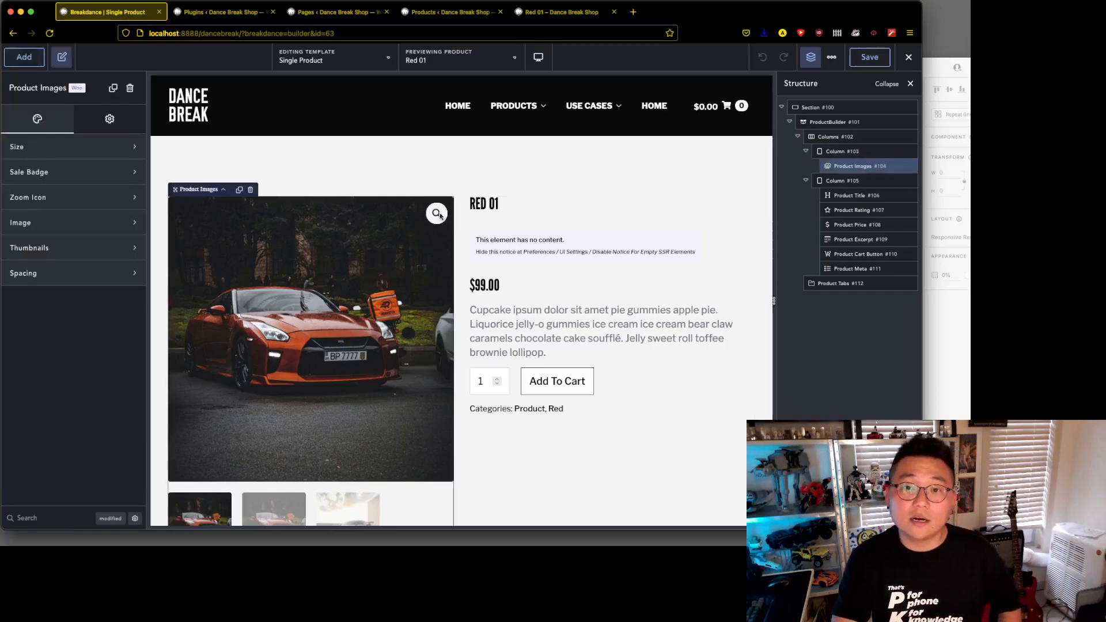
pyautogui.click(29, 197)
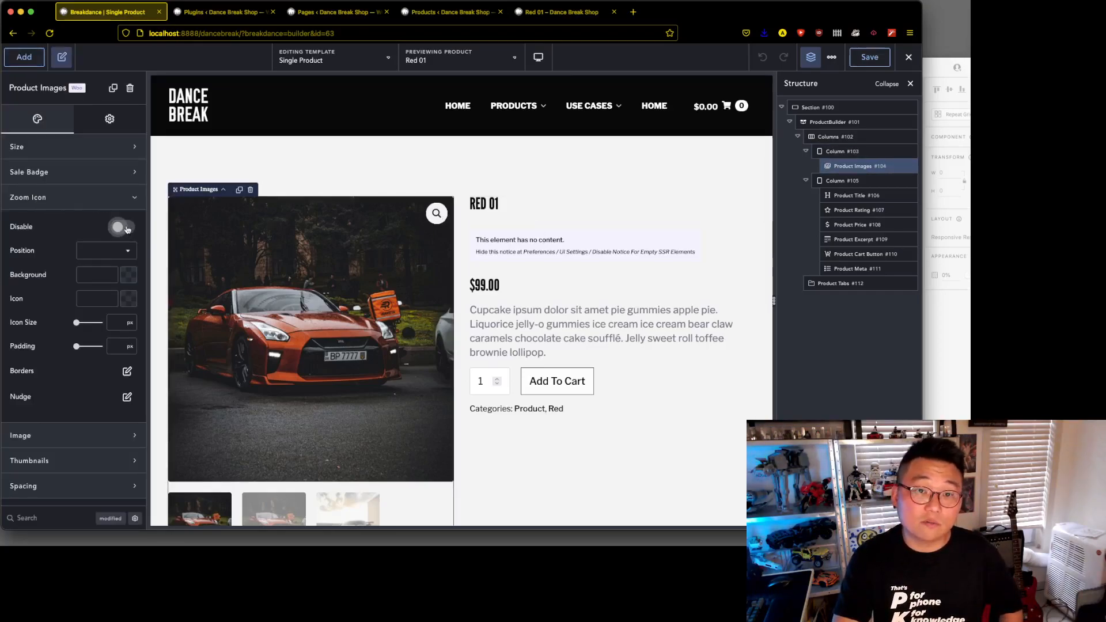
pyautogui.click(123, 228)
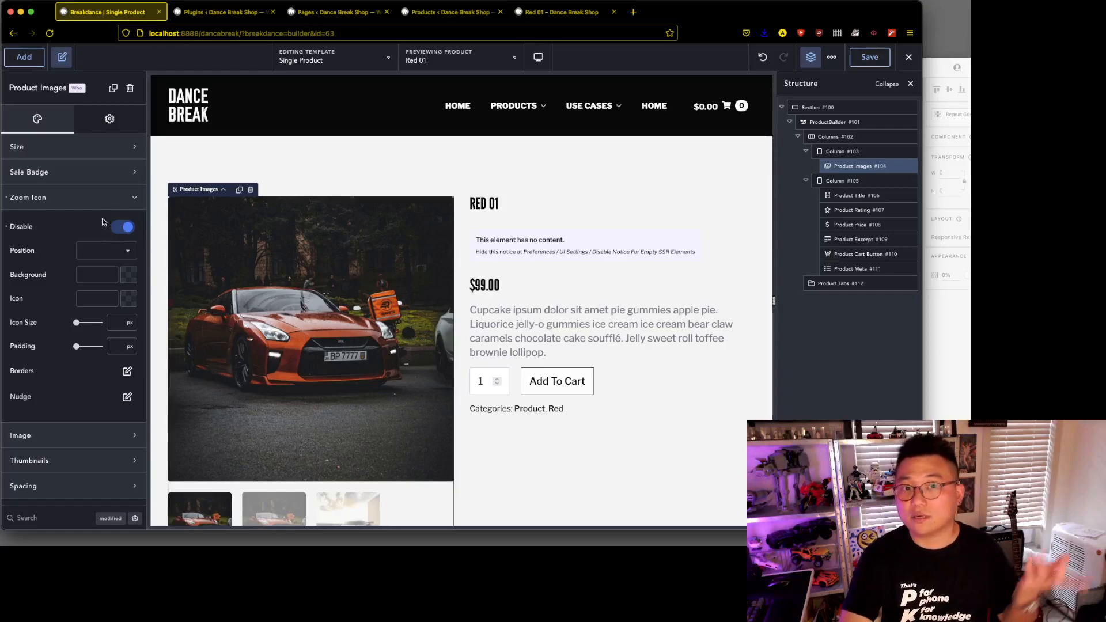
pyautogui.click(90, 198)
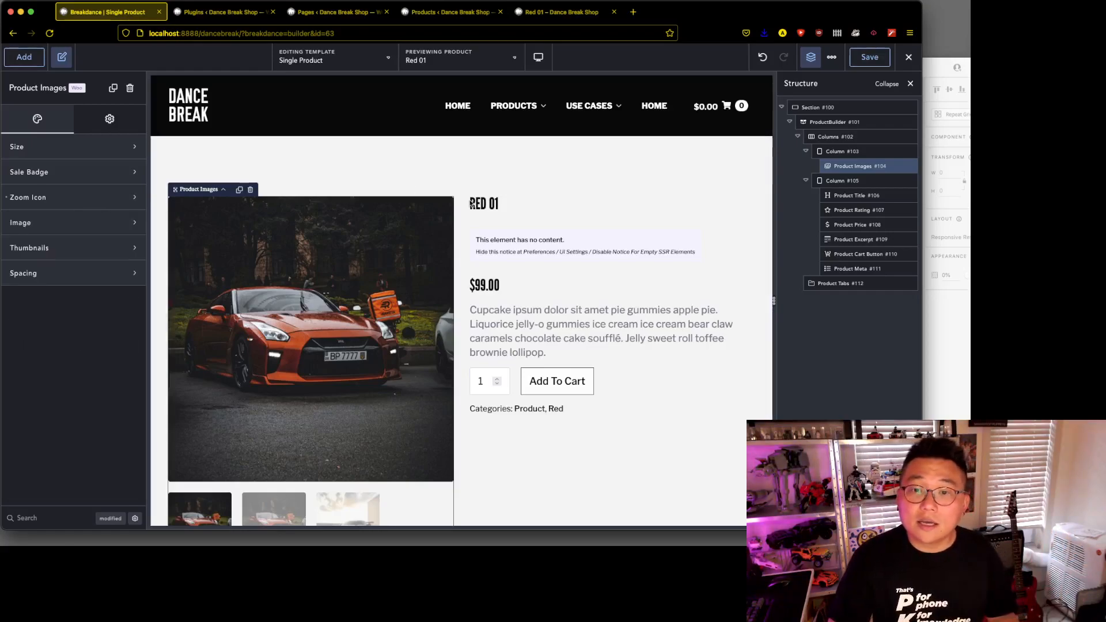
# Set the Product Title element's tag to h1.
pyautogui.click(563, 211)
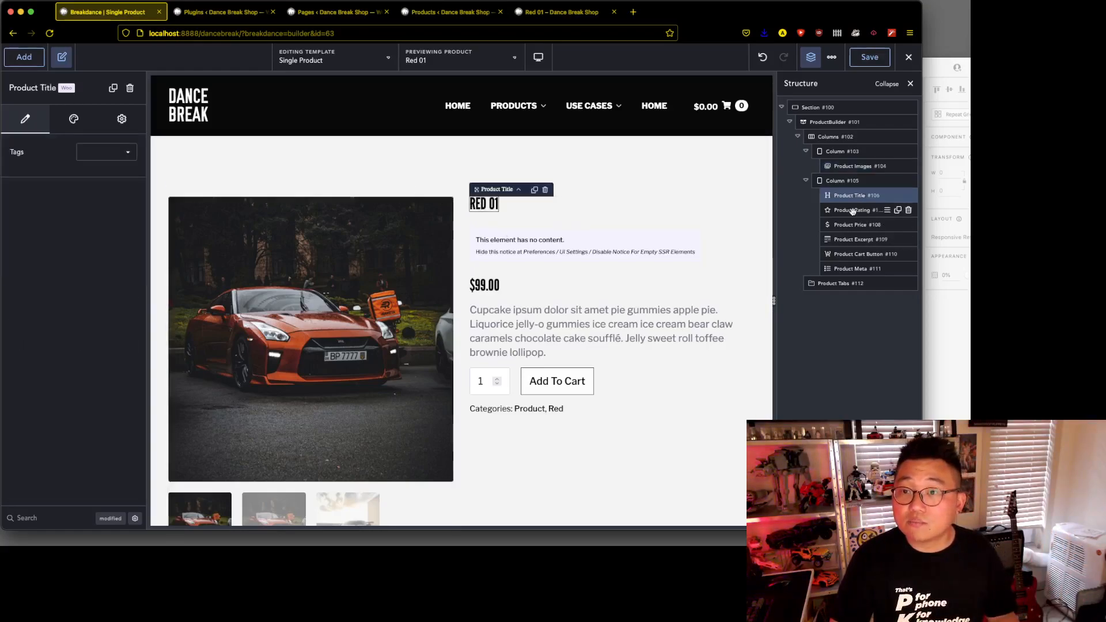
pyautogui.click(122, 152)
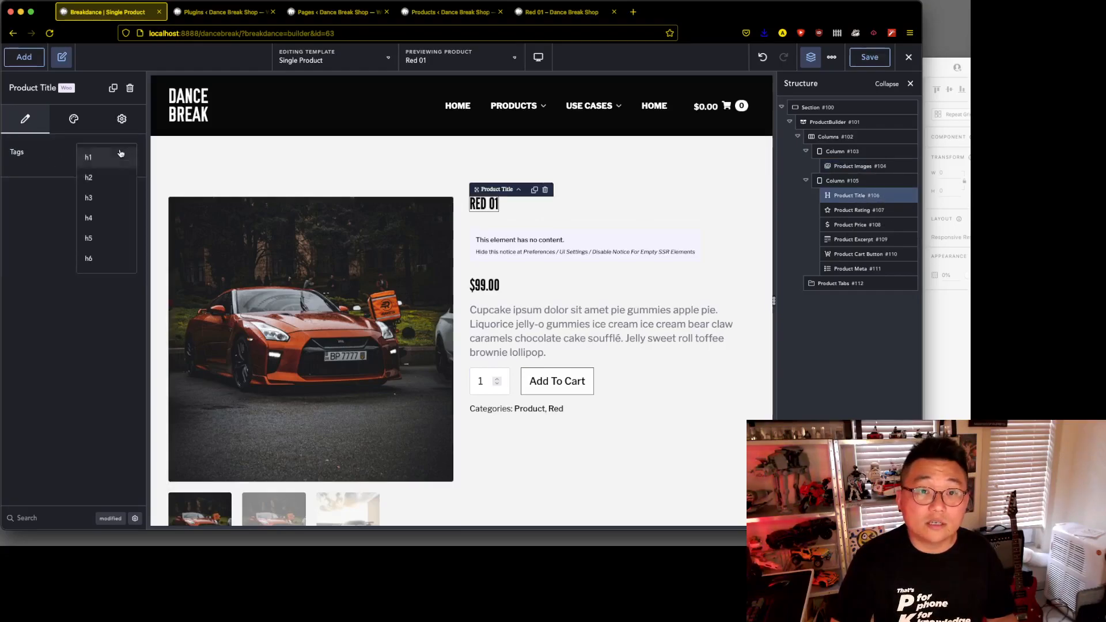
pyautogui.click(104, 157)
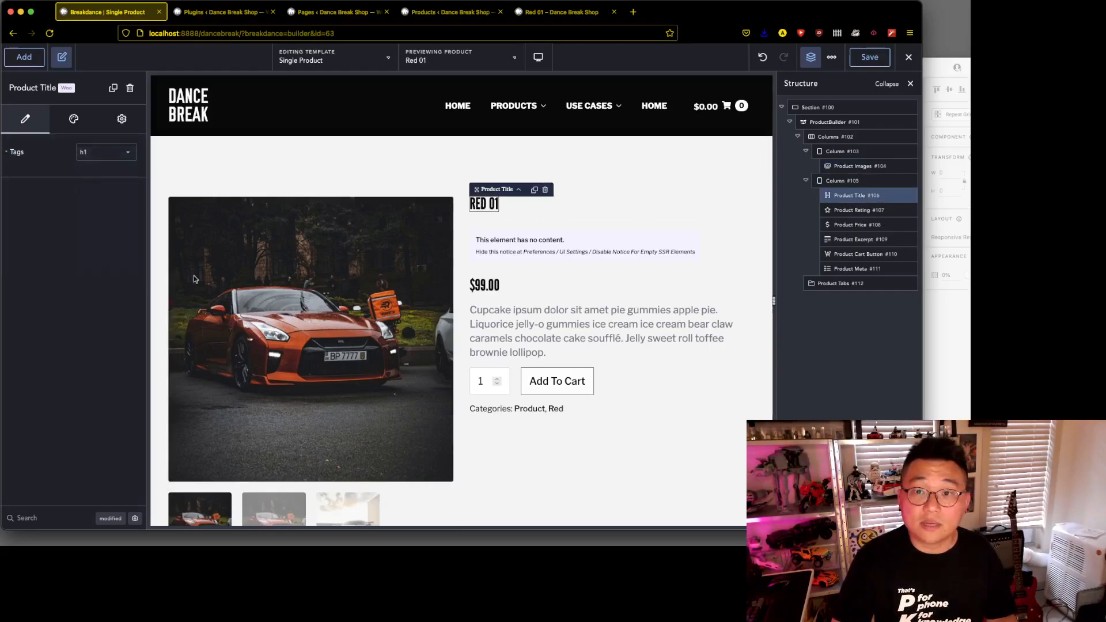
# Change the Product Title's font size unit to rem and set the size to 4 rem.
pyautogui.click(84, 122)
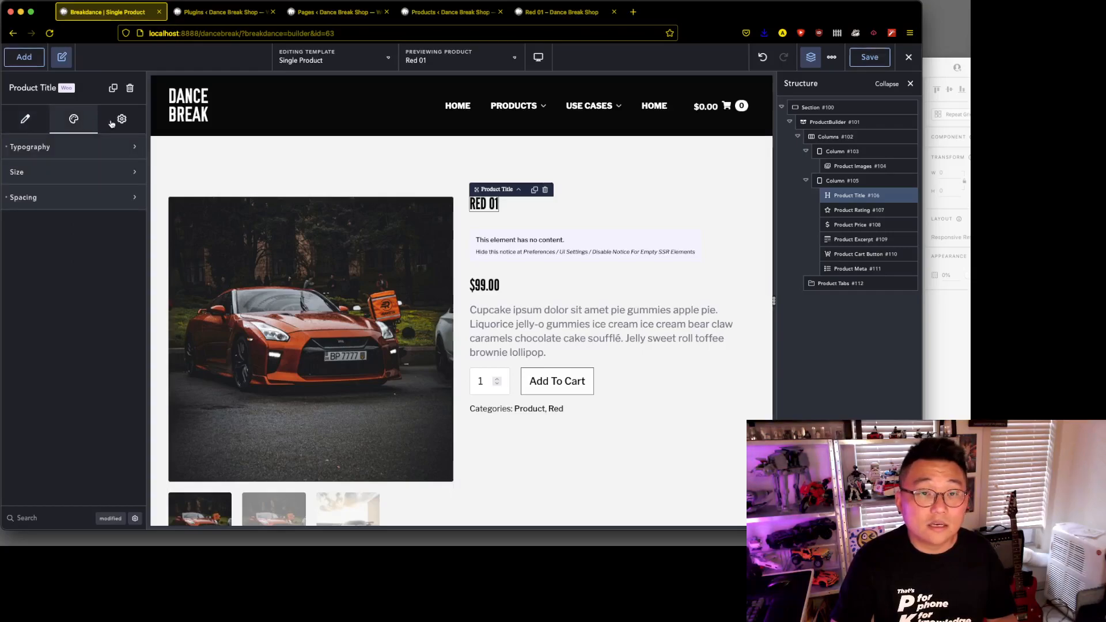
pyautogui.click(98, 149)
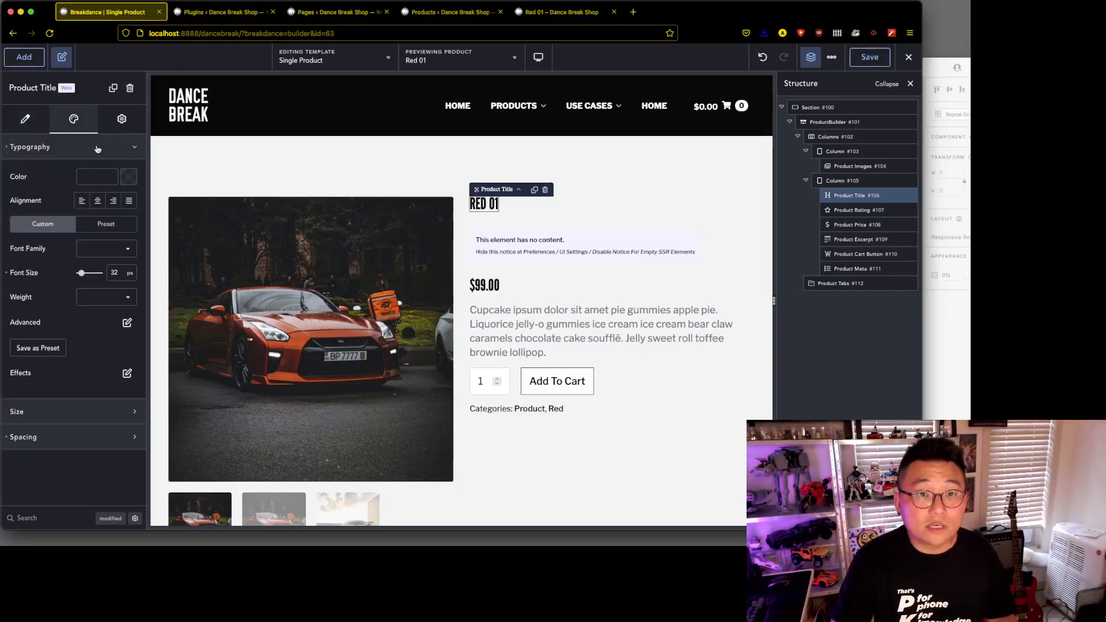
pyautogui.click(71, 408)
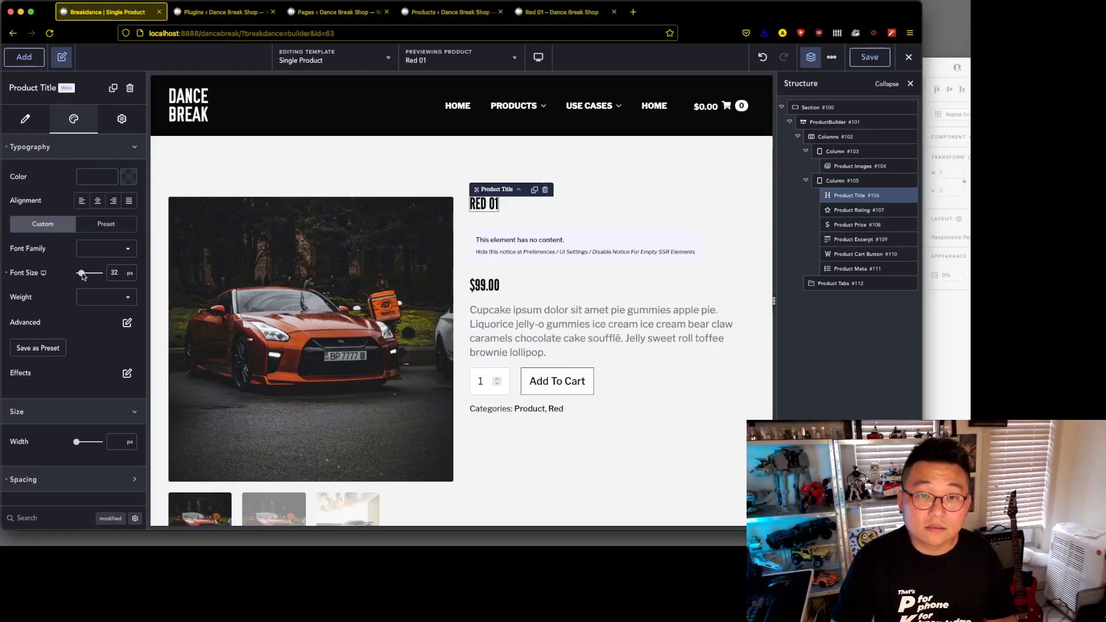
pyautogui.click(130, 274)
pyautogui.click(142, 354)
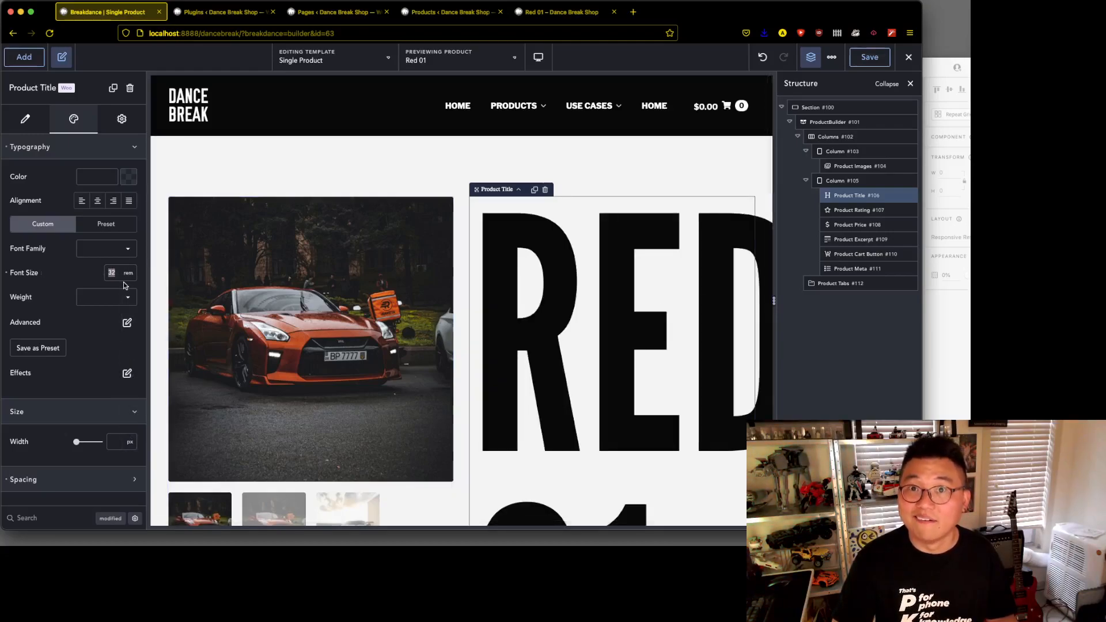
pyautogui.write('5')
pyautogui.press('BackSpace')
pyautogui.write('4')
# Check the GREEN 01 heading's text size in Adobe XD, and set the Product Title's font size to 3.6 rem in Breakdance.
pyautogui.click(967, 368)
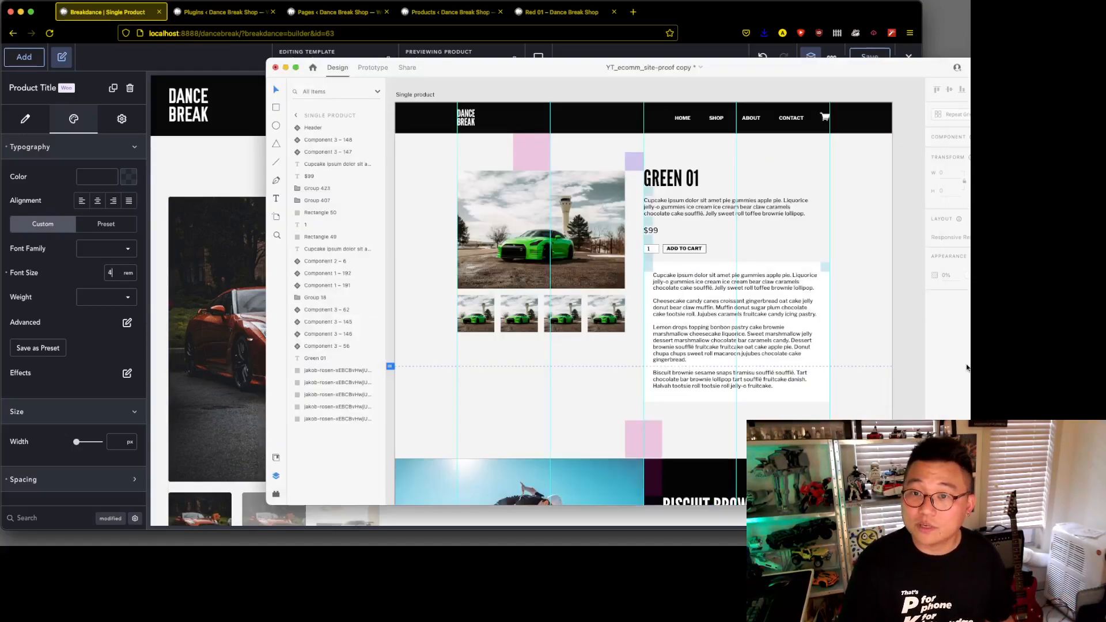
pyautogui.click(671, 179)
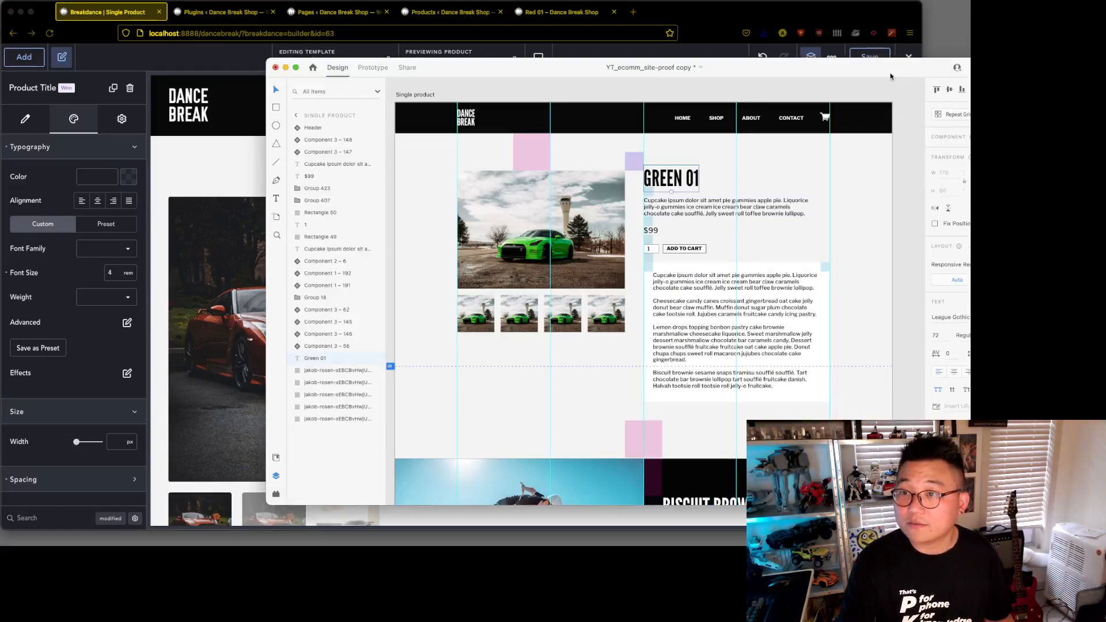
pyautogui.moveTo(889, 71); pyautogui.dragTo(769, 49)
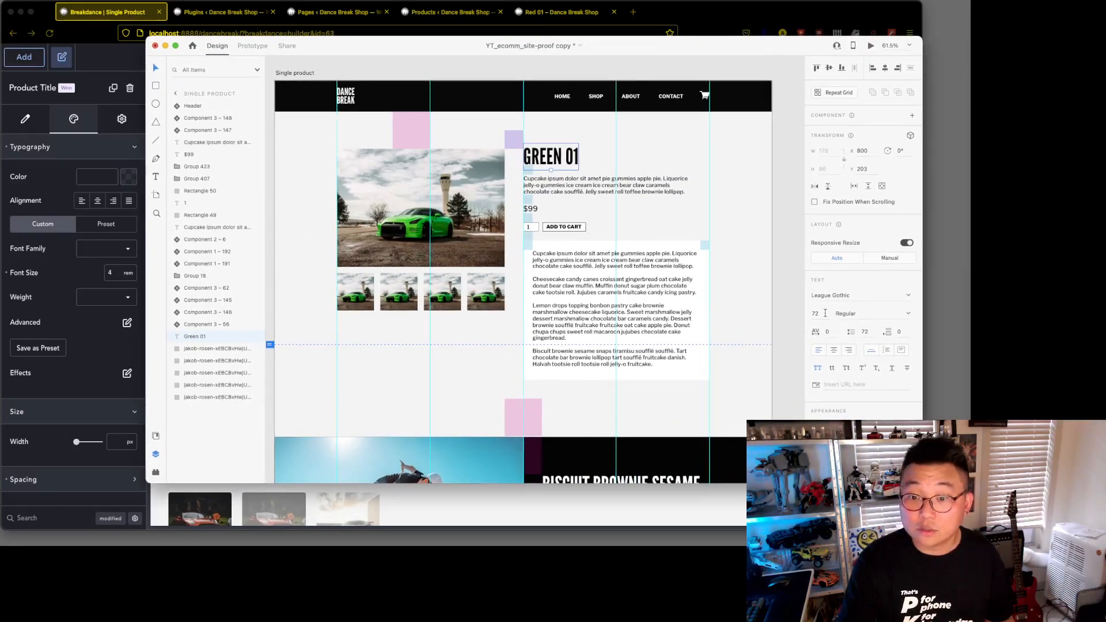
pyautogui.moveTo(741, 48); pyautogui.dragTo(987, 100)
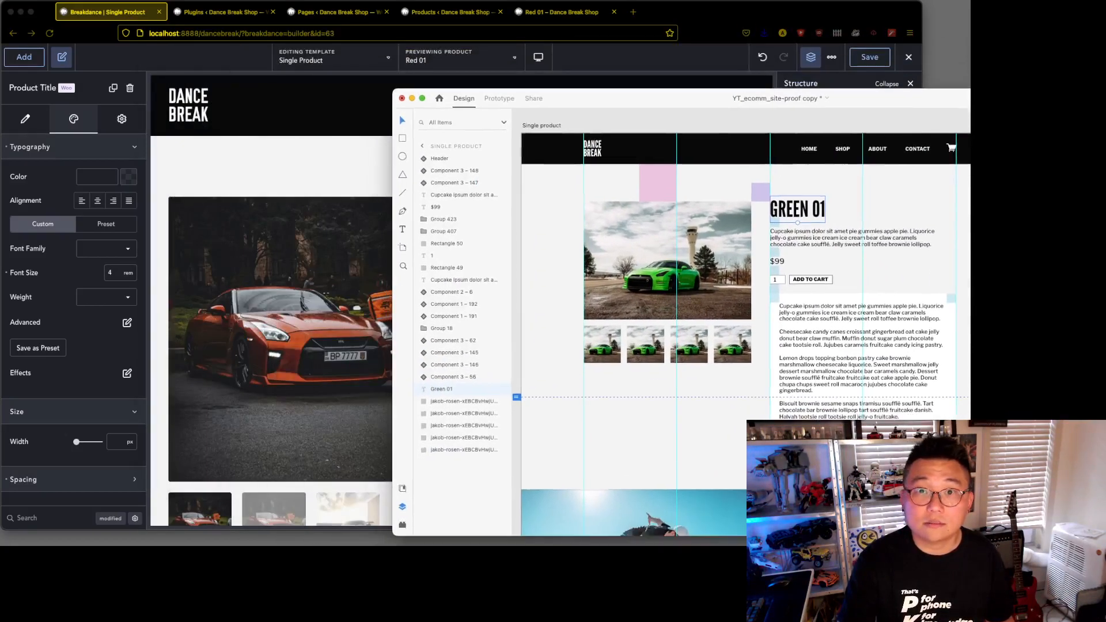
pyautogui.click(109, 271)
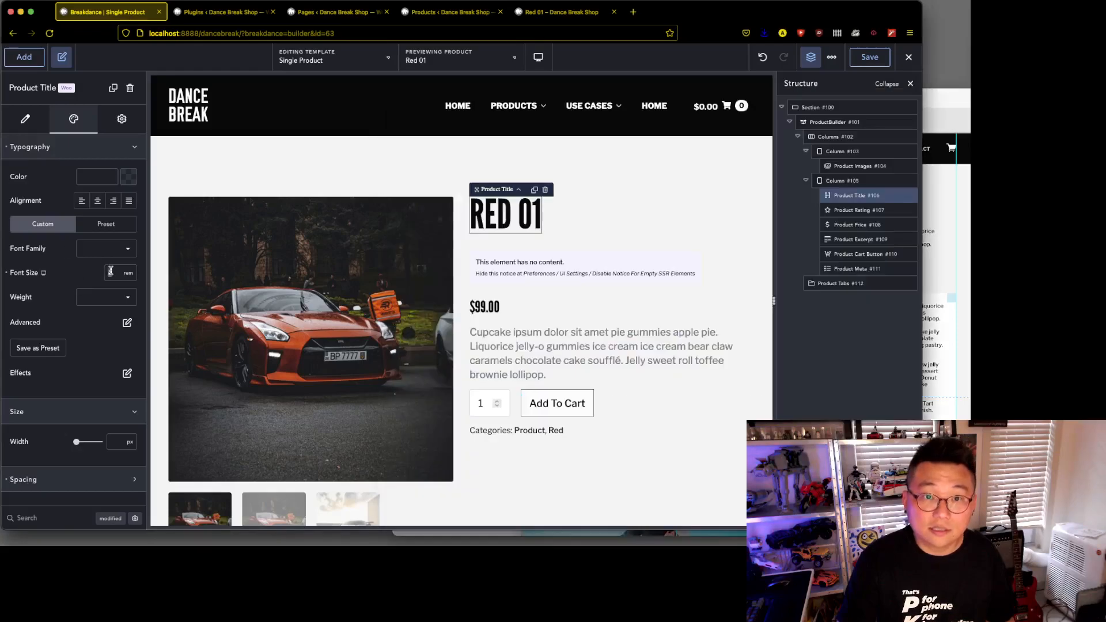
pyautogui.write('3.6')
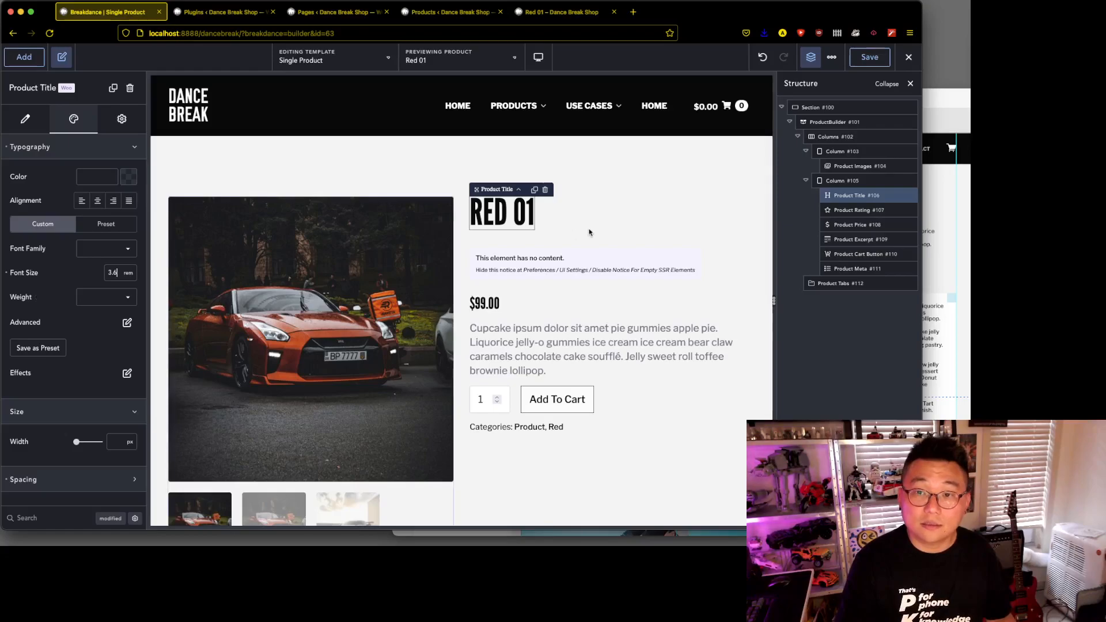
# Delete the Product Rating element and move the Product Excerpt above the Product Price.
pyautogui.click(853, 210)
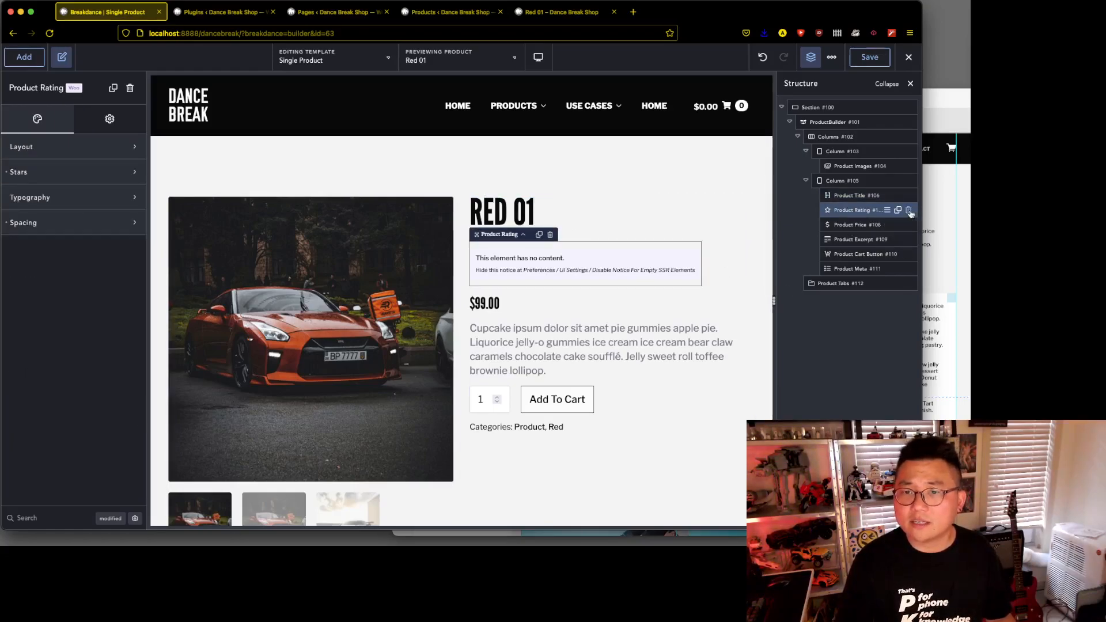
pyautogui.click(909, 211)
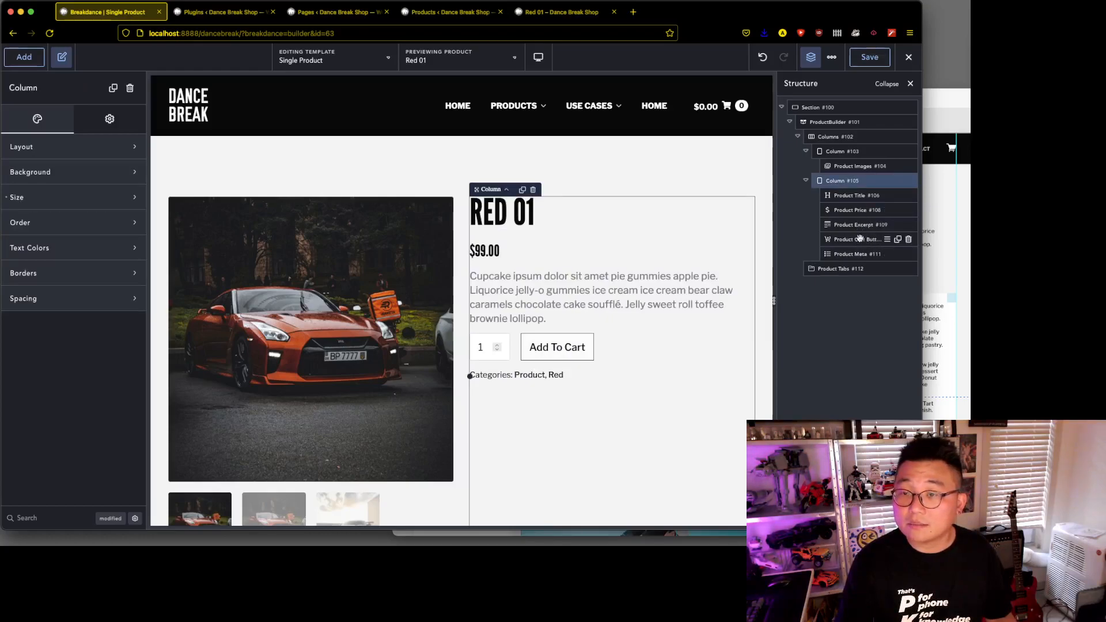
pyautogui.moveTo(840, 225); pyautogui.dragTo(841, 209)
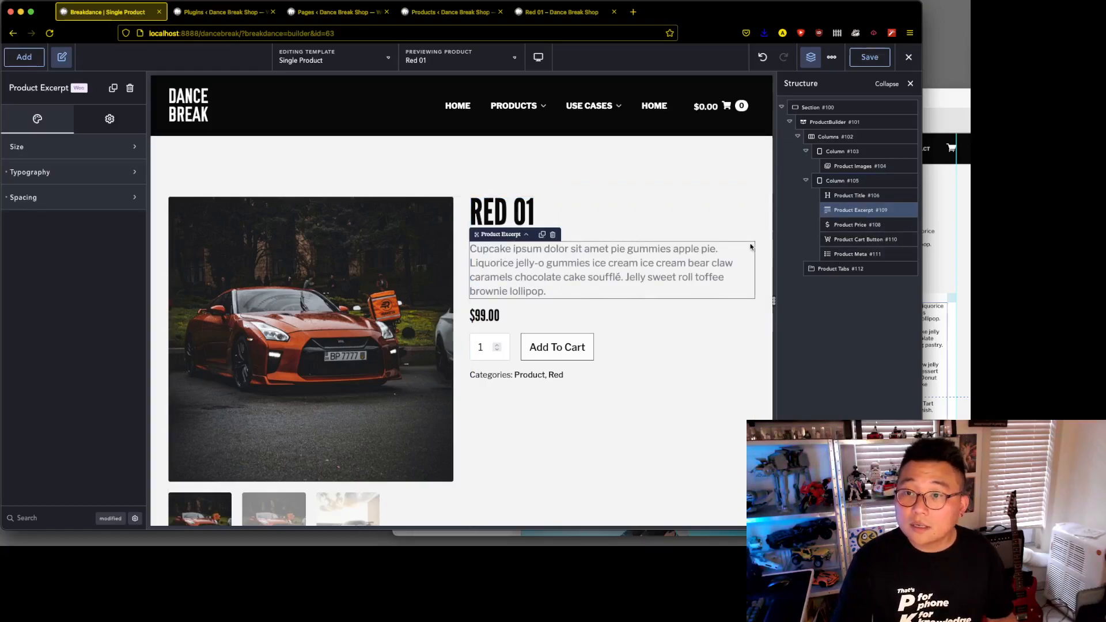
# Check the spacing around the price in the Adobe XD mockup, and set the product details column's gap to 1.5 rem in Breakdance.
pyautogui.press('super+Tab')
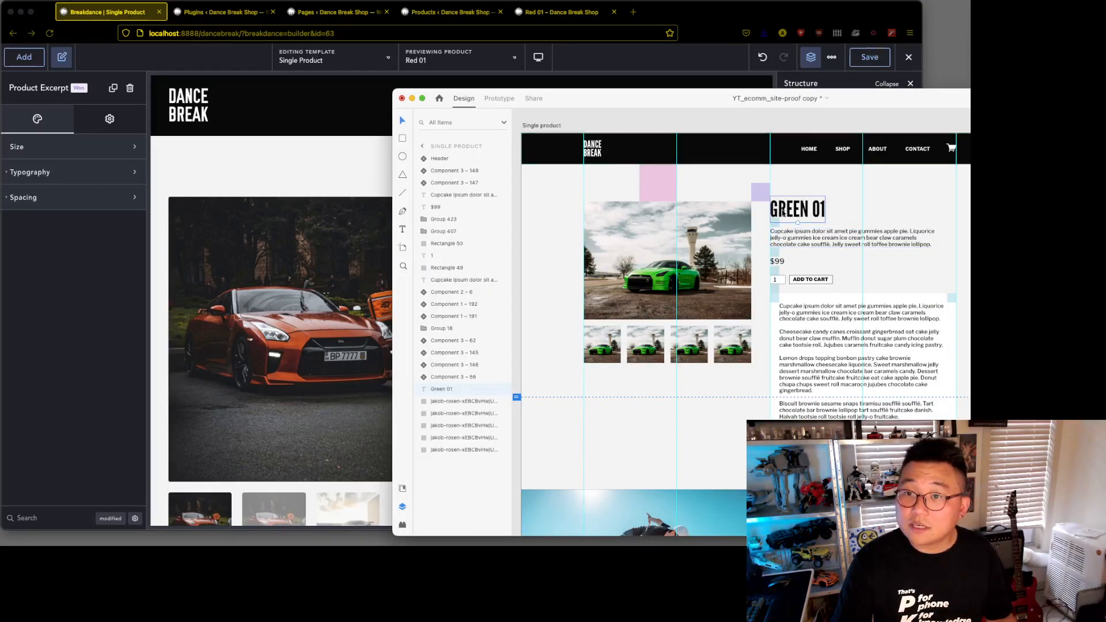
pyautogui.click(776, 253)
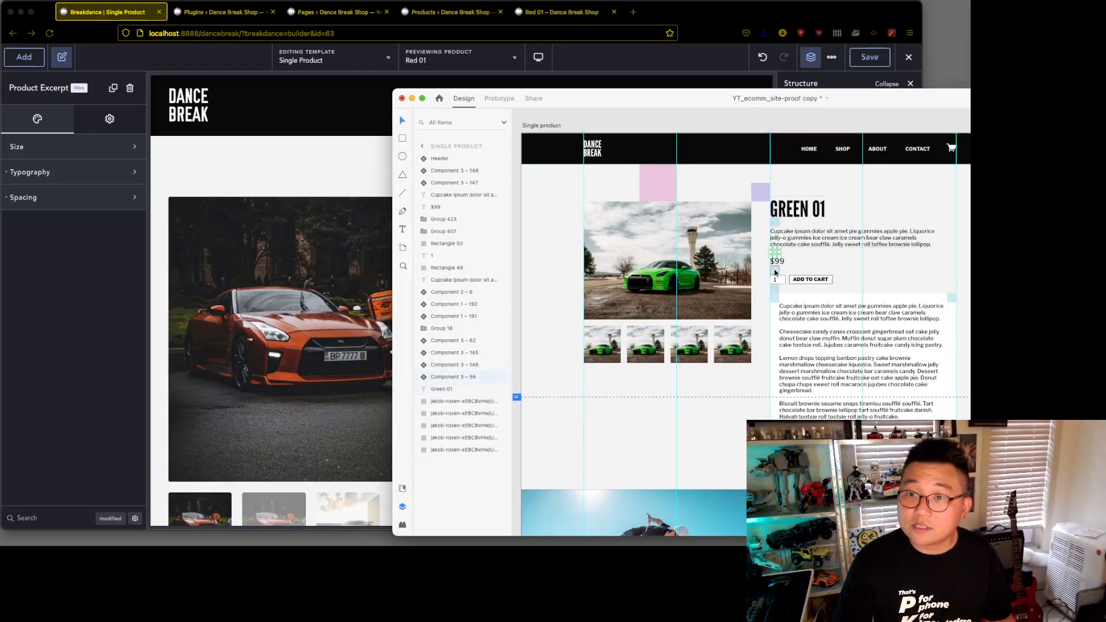
pyautogui.click(776, 253)
pyautogui.click(724, 14)
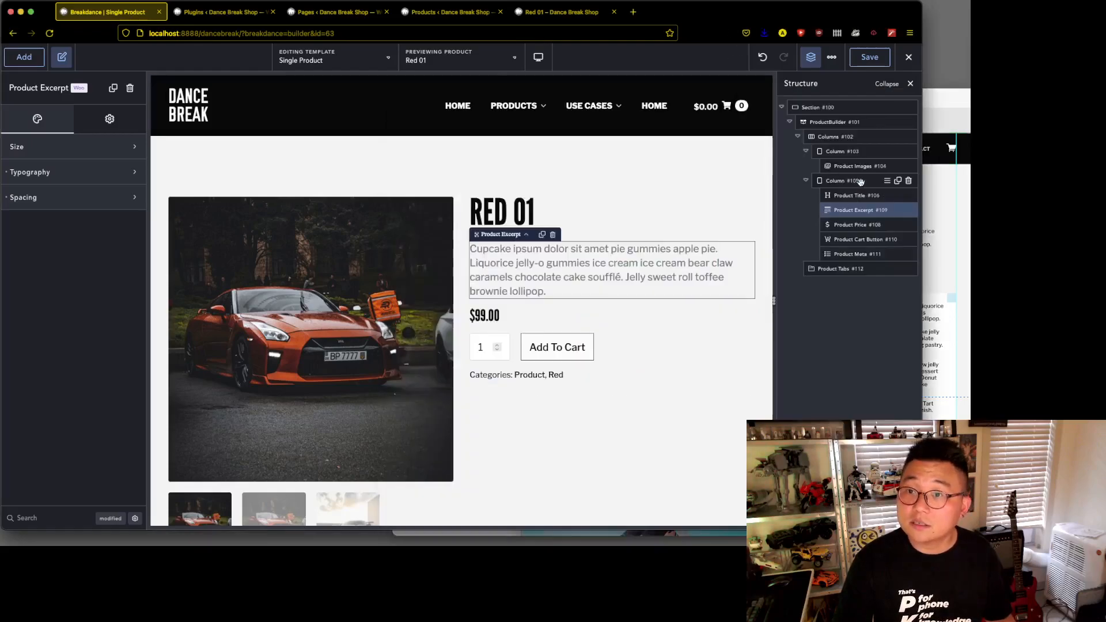
pyautogui.click(843, 180)
pyautogui.click(62, 520)
pyautogui.write('ga')
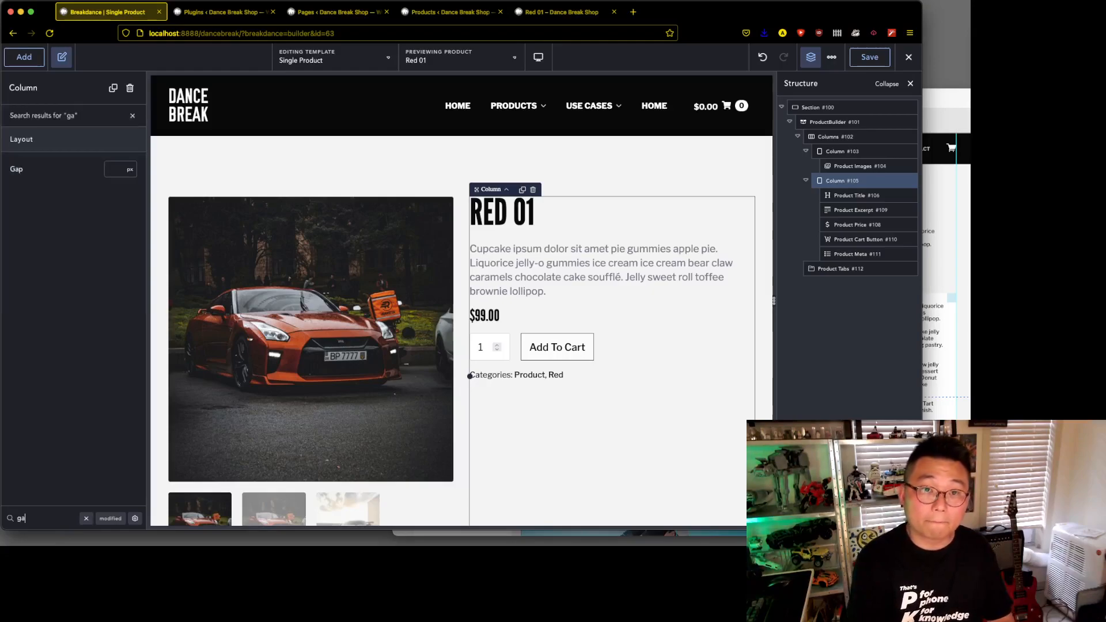
pyautogui.click(129, 171)
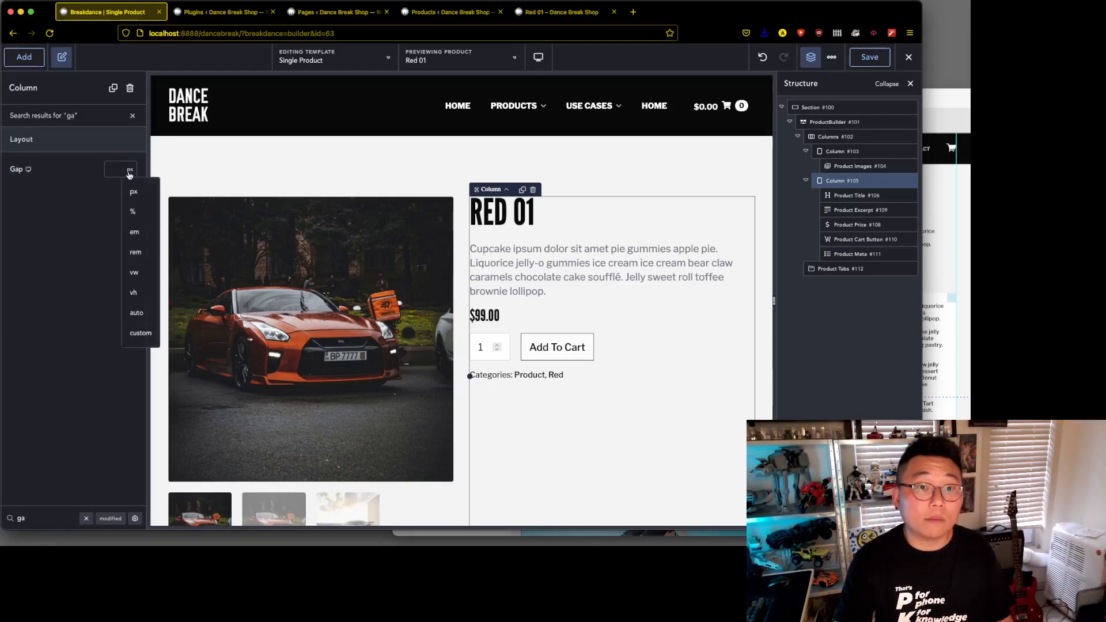
pyautogui.click(135, 252)
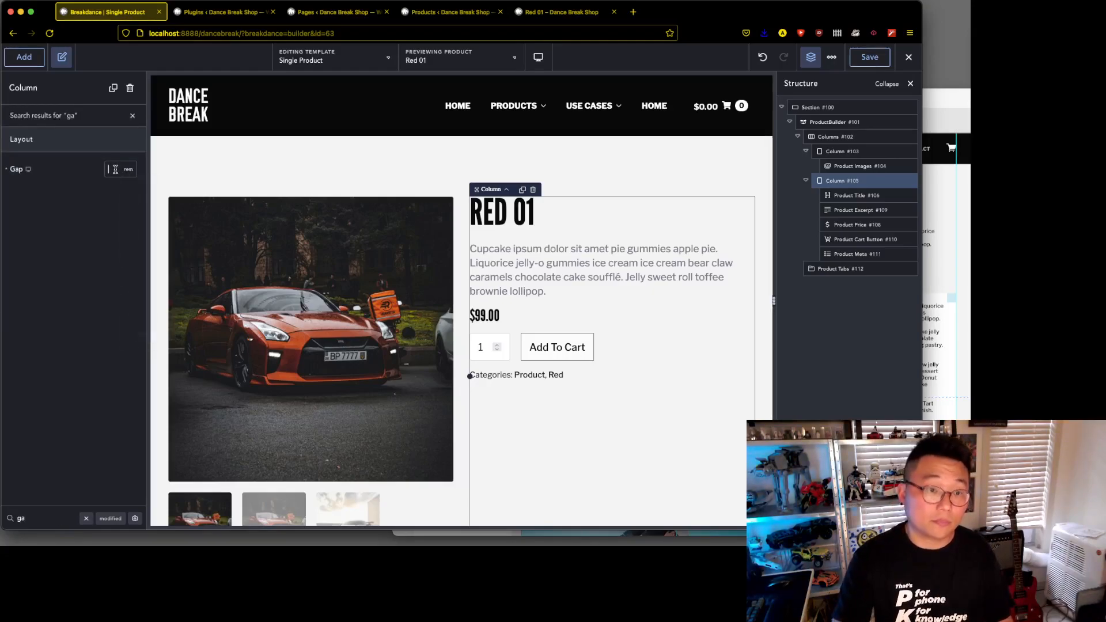
pyautogui.write('1.5')
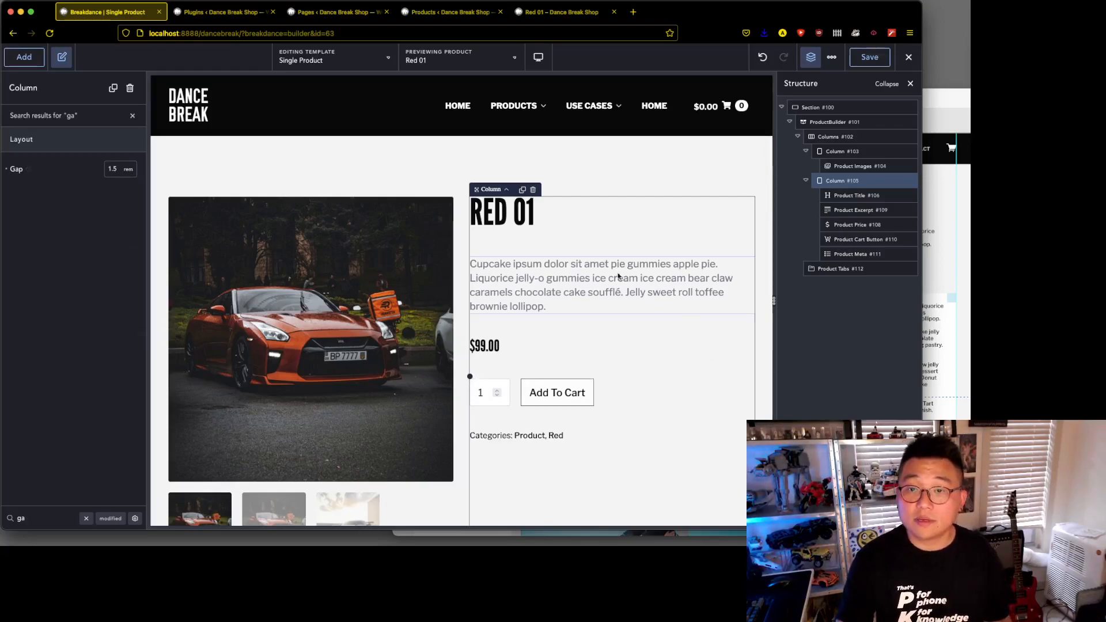
# Select the Product Price element and check the $99 text's font settings in the Adobe XD mockup.
pyautogui.click(864, 239)
pyautogui.click(861, 224)
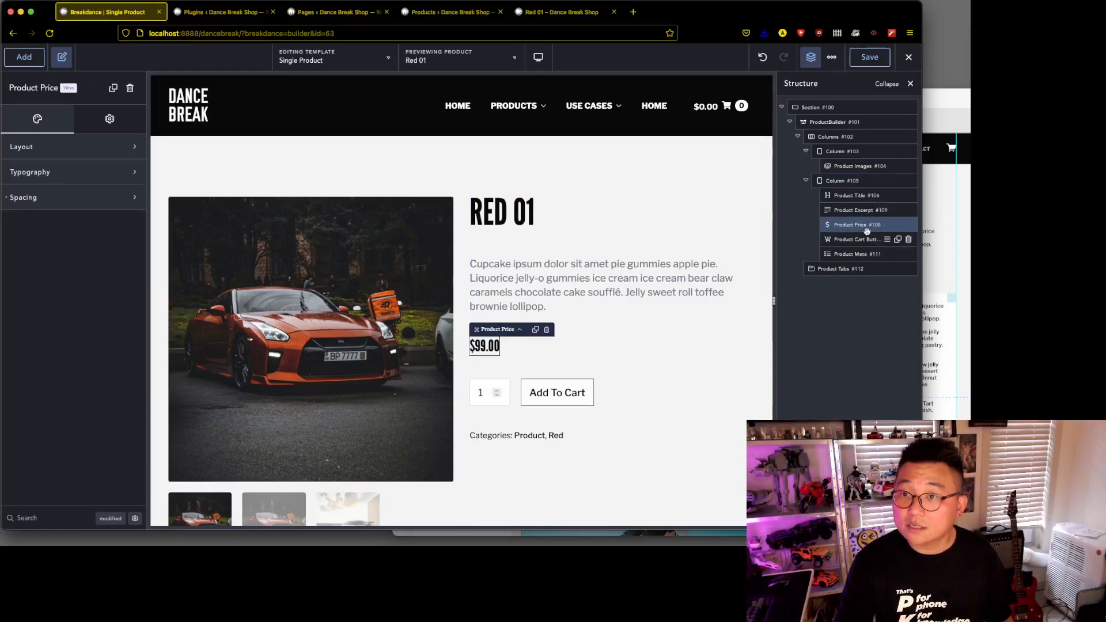
pyautogui.click(929, 120)
pyautogui.moveTo(930, 102); pyautogui.dragTo(861, 56)
pyautogui.scroll(5, 733, 201)
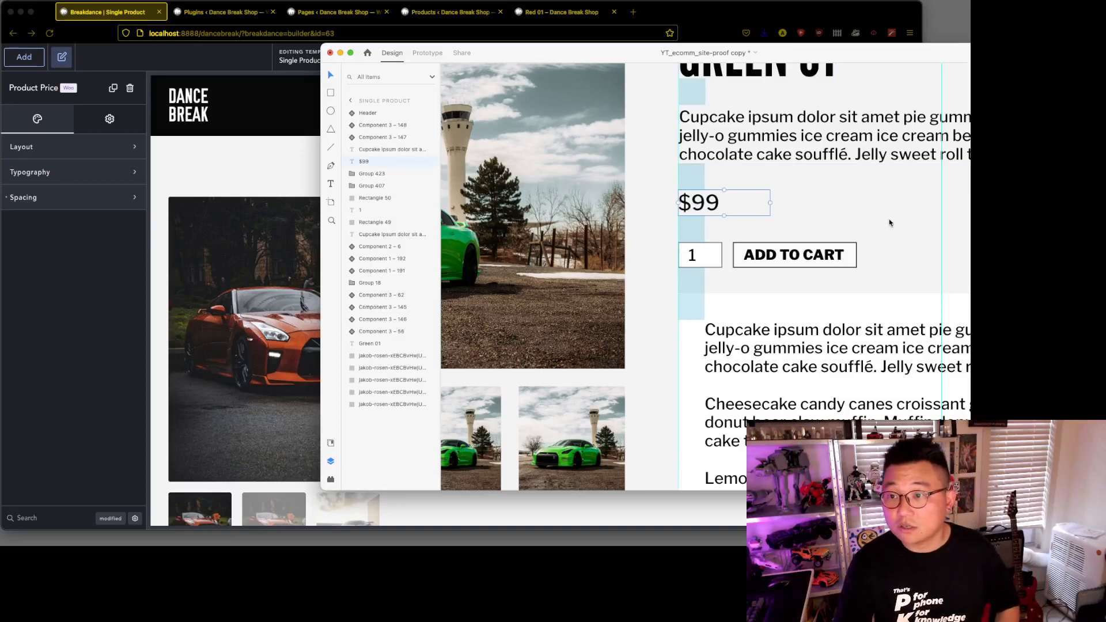
pyautogui.moveTo(868, 56); pyautogui.dragTo(696, 61)
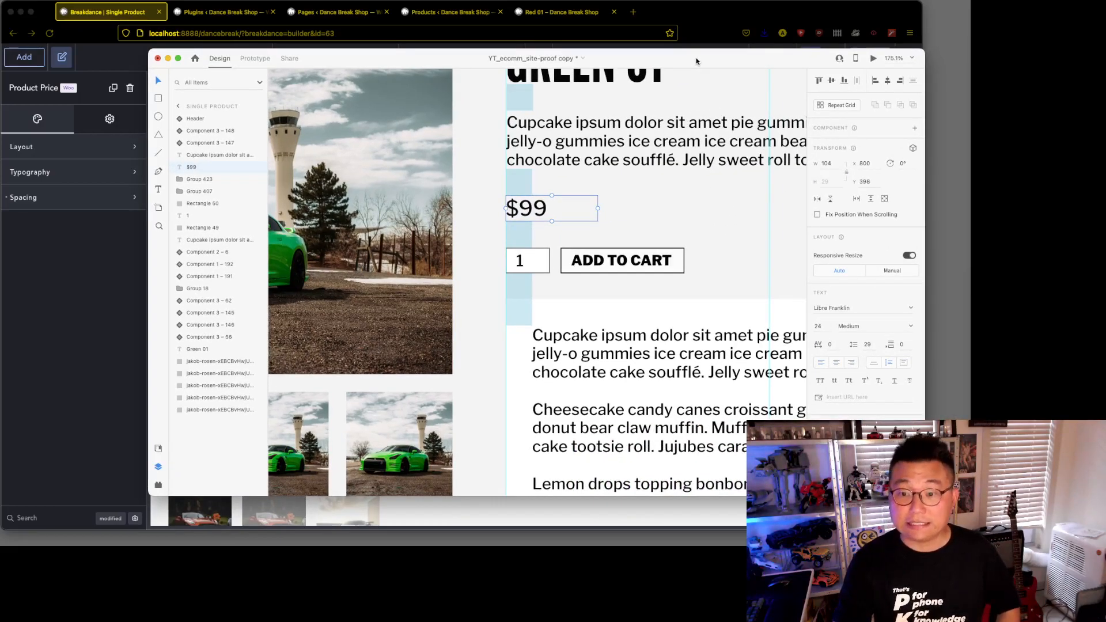
pyautogui.moveTo(696, 61); pyautogui.dragTo(1105, 136)
pyautogui.click(804, 353)
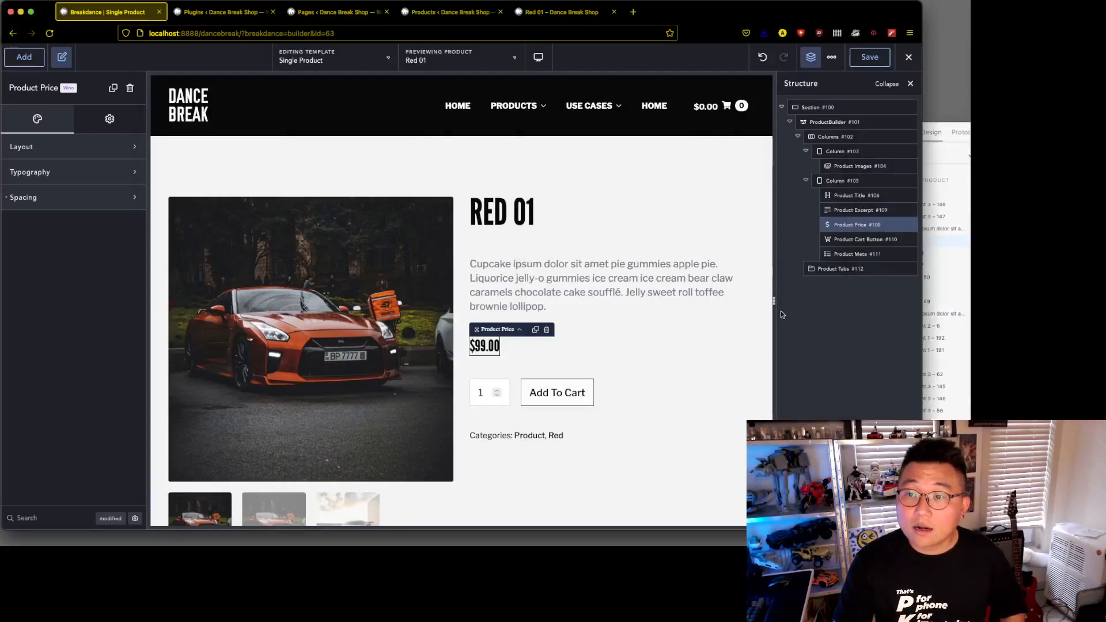
# Set the Product Price's current price font family to Libre Franklin in Breakdance.
pyautogui.click(85, 179)
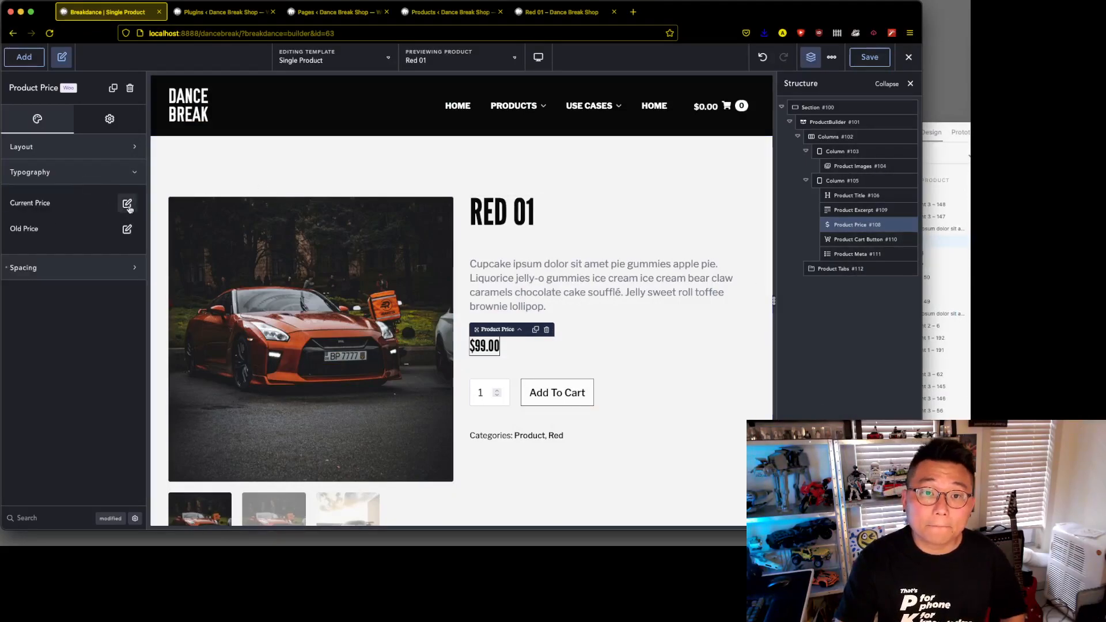
pyautogui.click(128, 204)
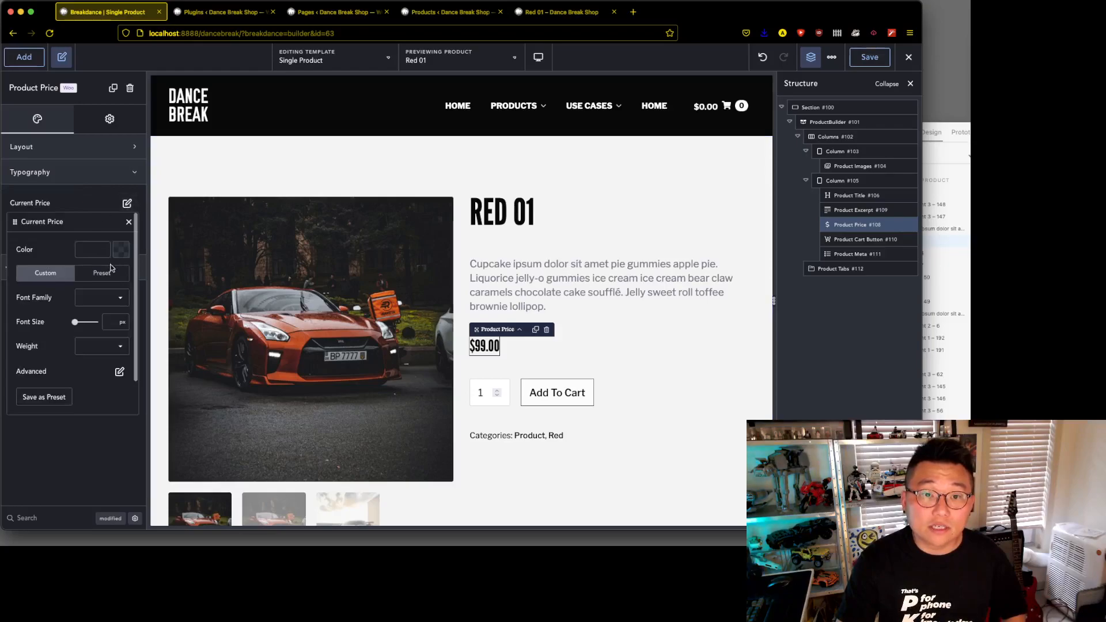
pyautogui.click(120, 298)
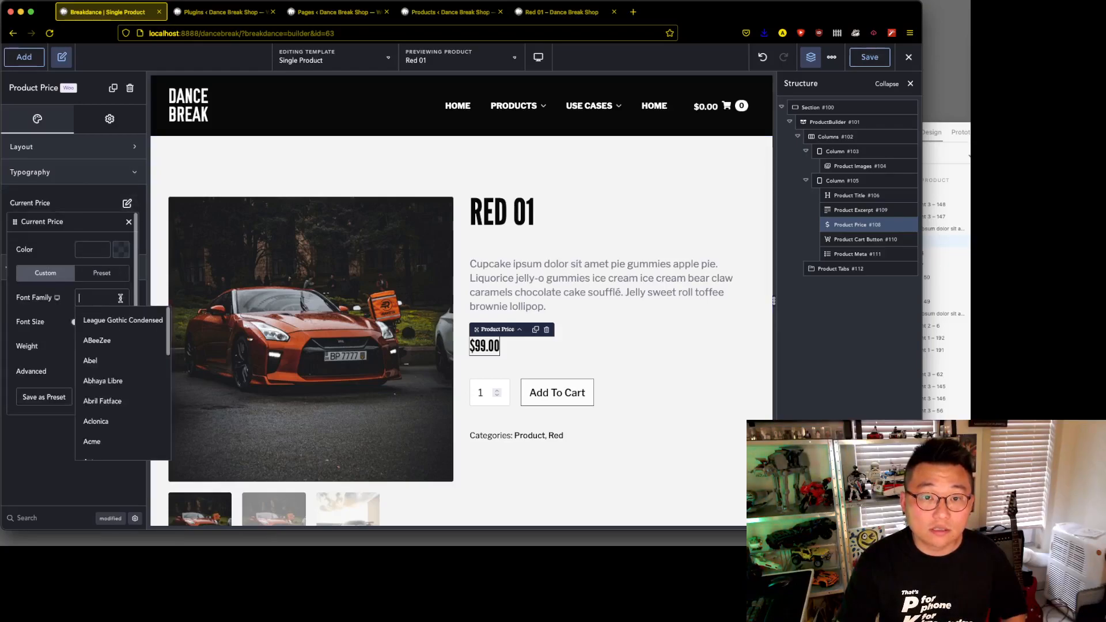
pyautogui.write('bi')
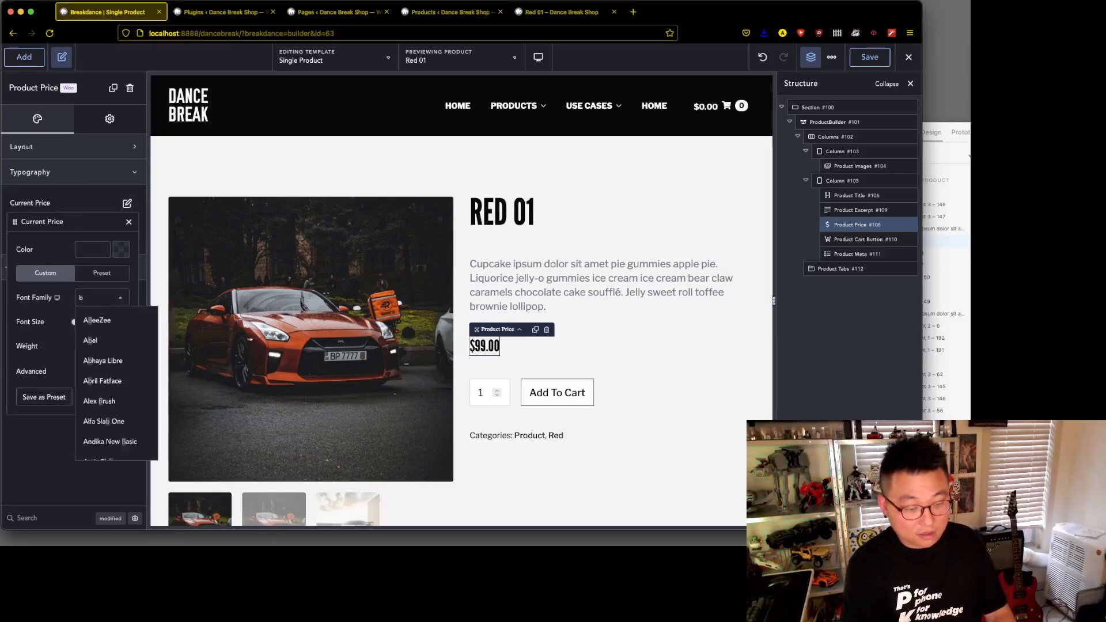
pyautogui.press('BackSpace')
pyautogui.press('BackSpace')
pyautogui.write('li')
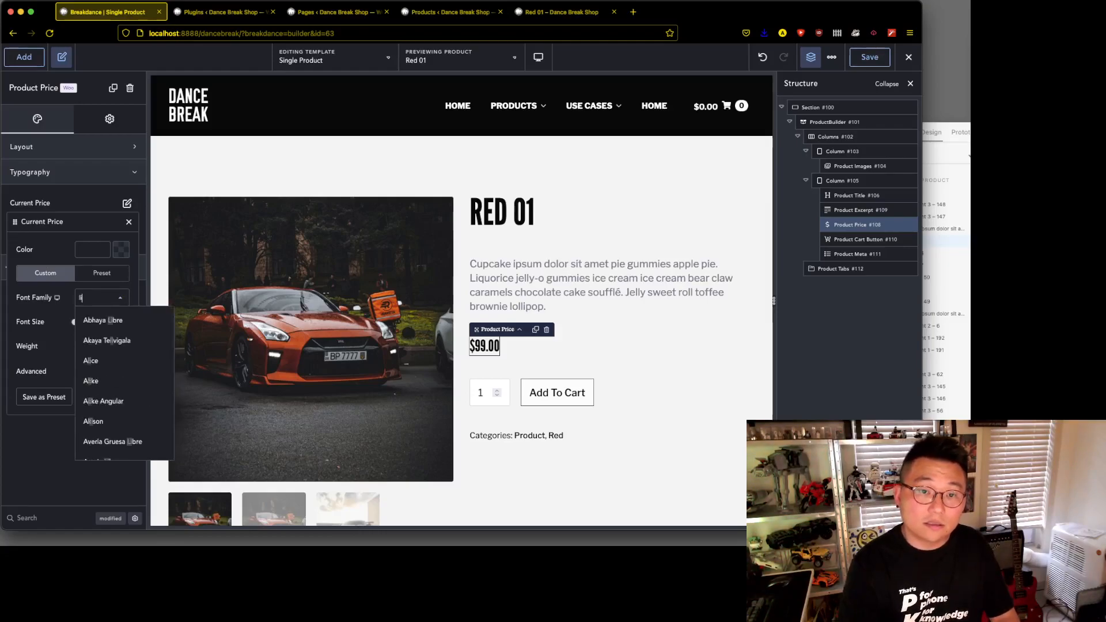
pyautogui.write('bre f')
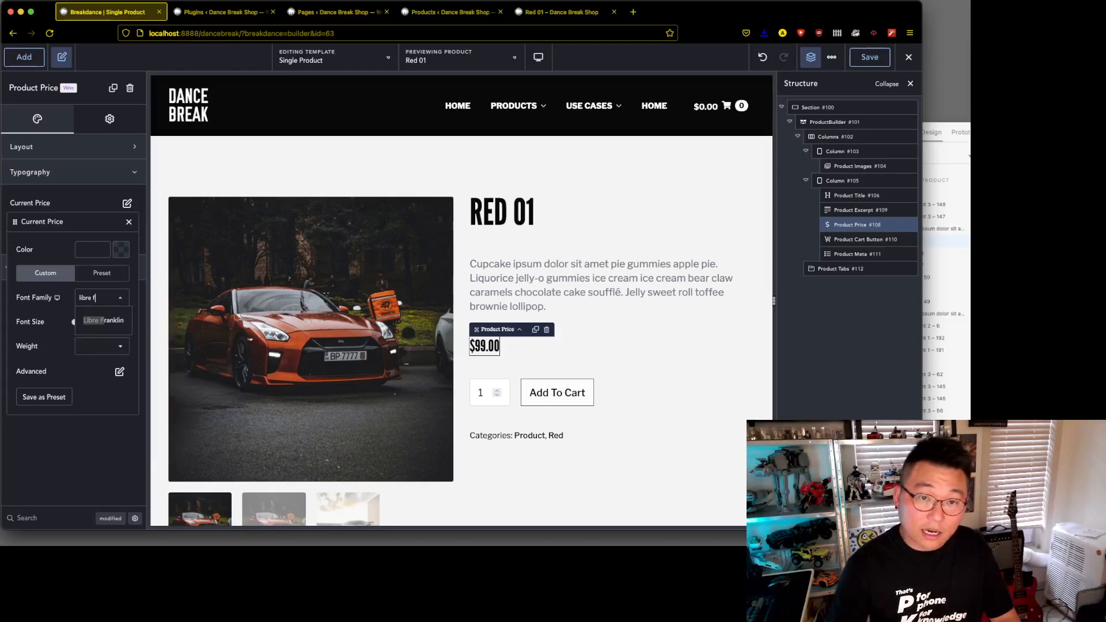
pyautogui.click(109, 321)
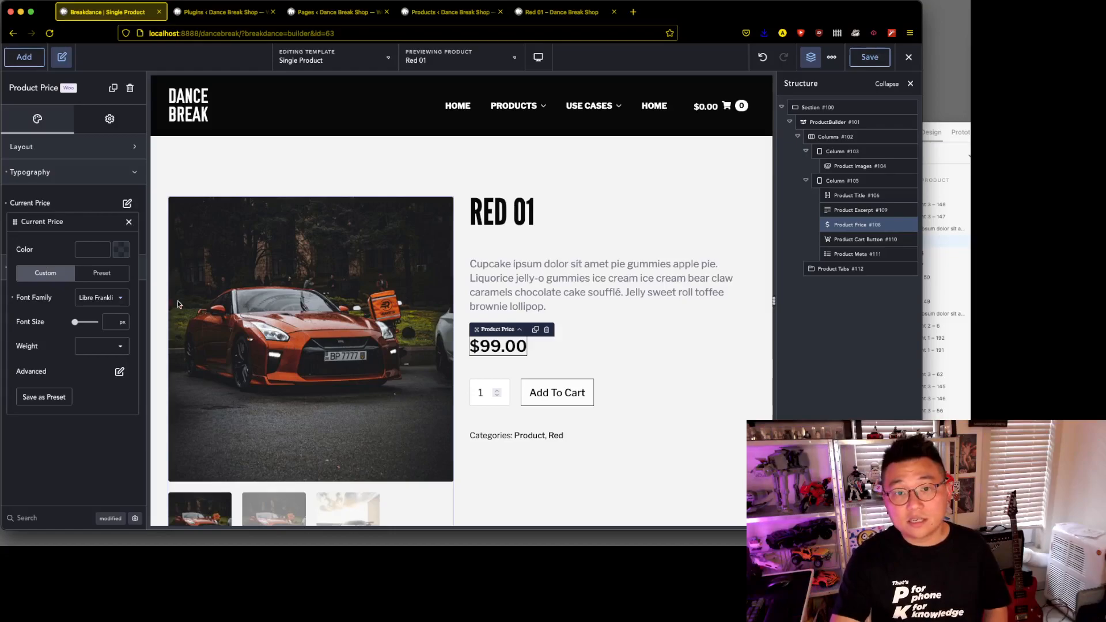
pyautogui.click(123, 298)
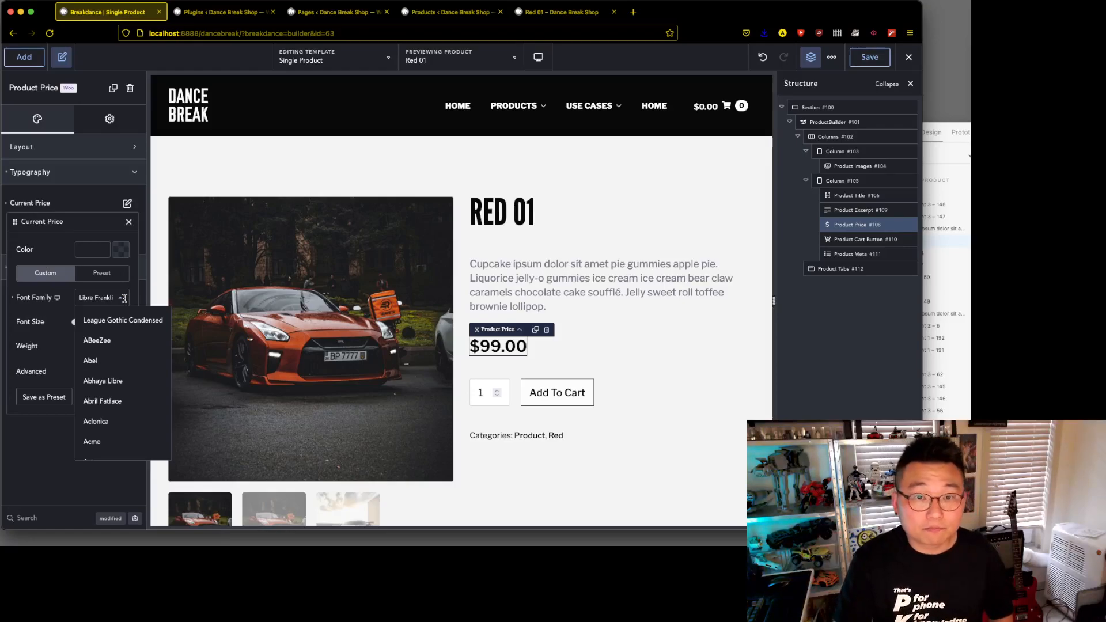
pyautogui.click(50, 464)
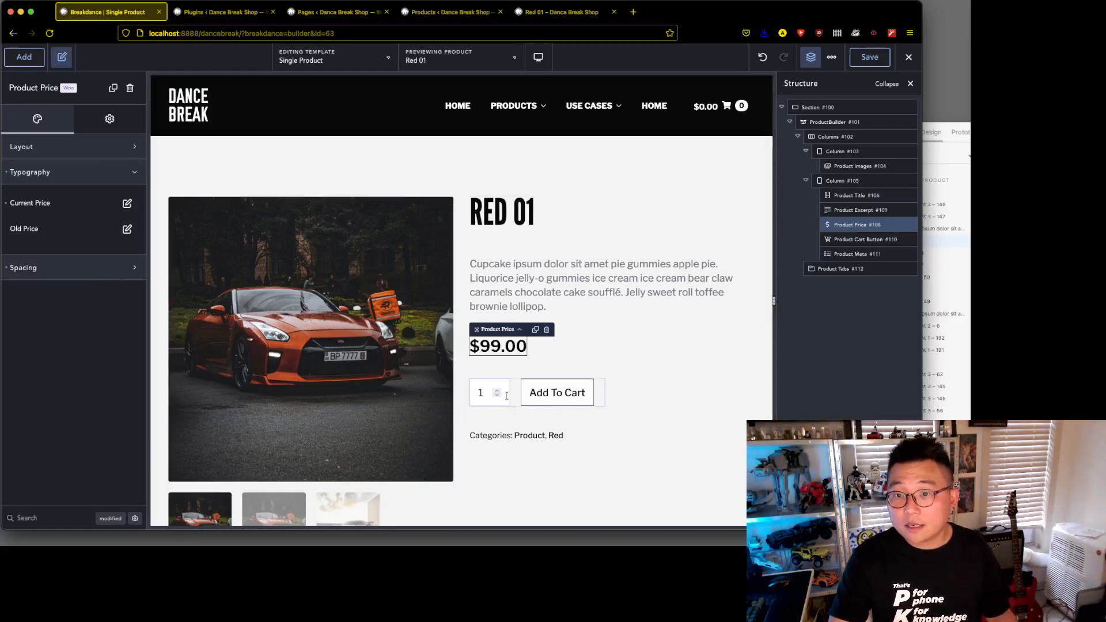
# Try a different background colour for the primary button in the global settings.
pyautogui.click(551, 403)
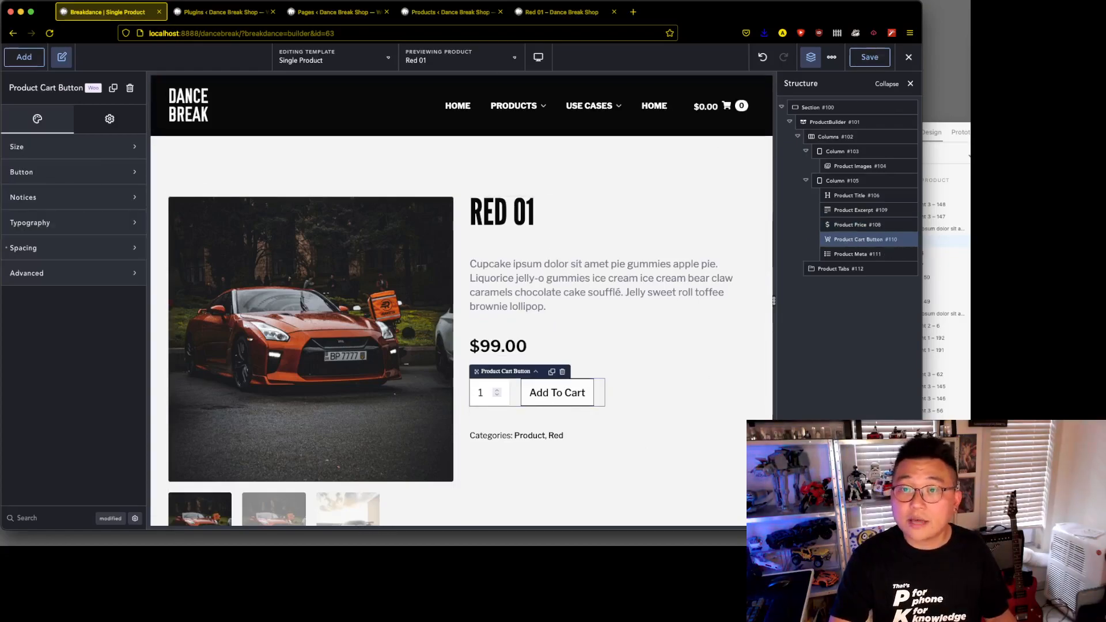
pyautogui.click(84, 176)
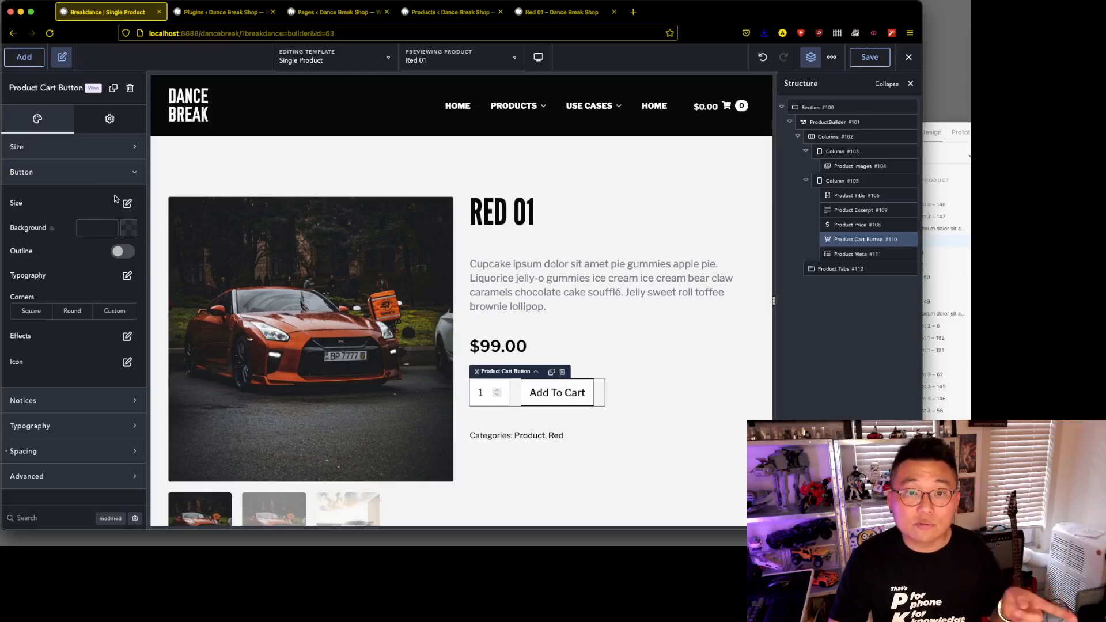
pyautogui.click(118, 176)
pyautogui.click(832, 57)
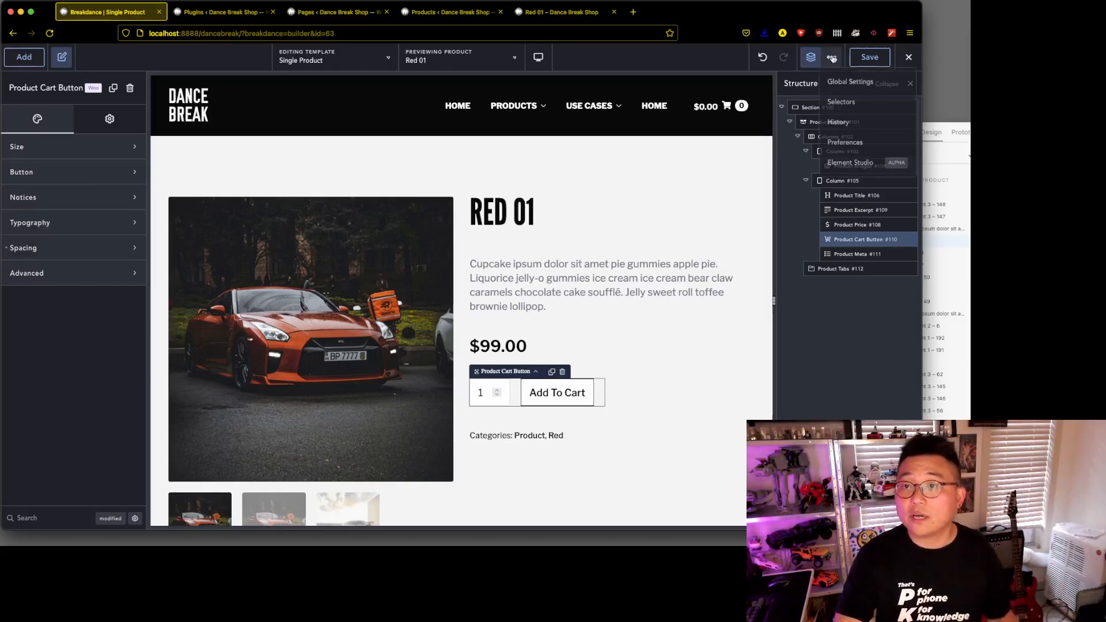
pyautogui.click(852, 81)
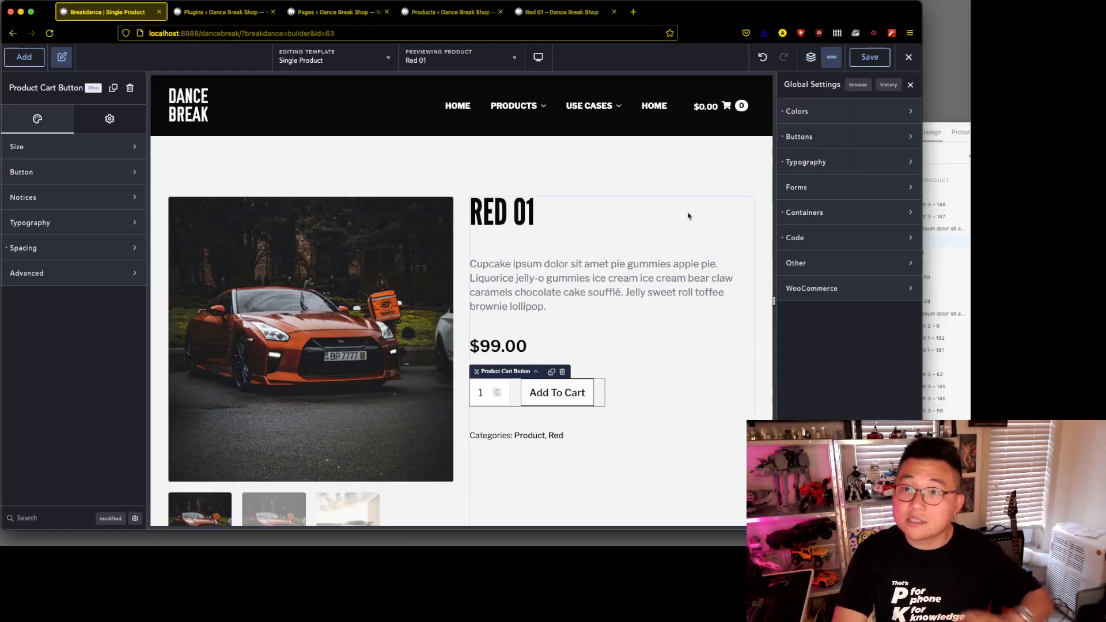
pyautogui.click(828, 140)
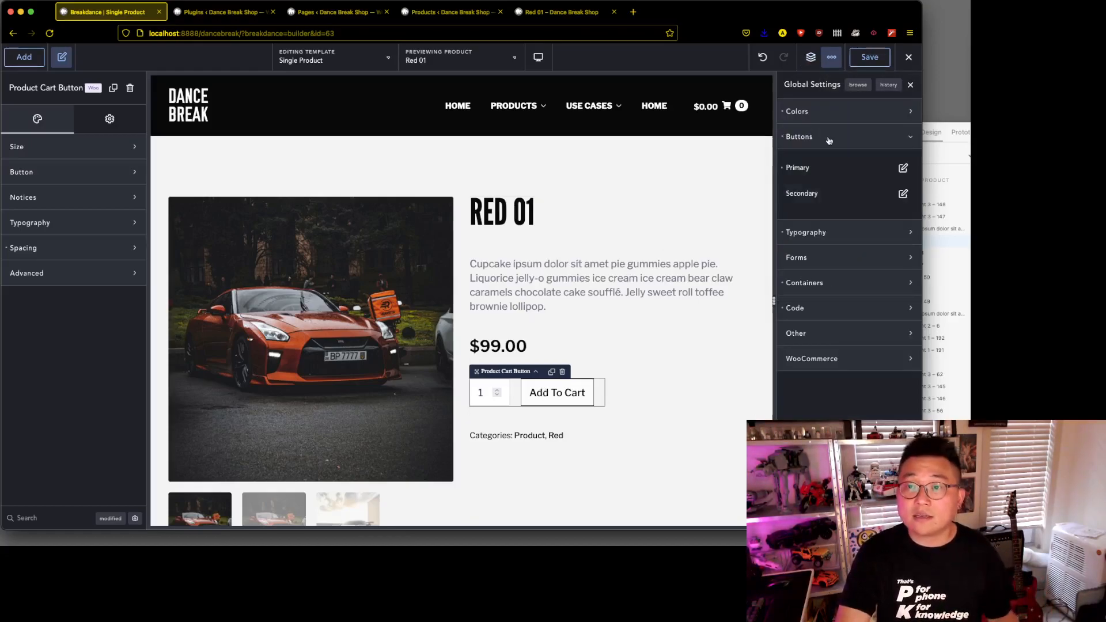
pyautogui.click(902, 168)
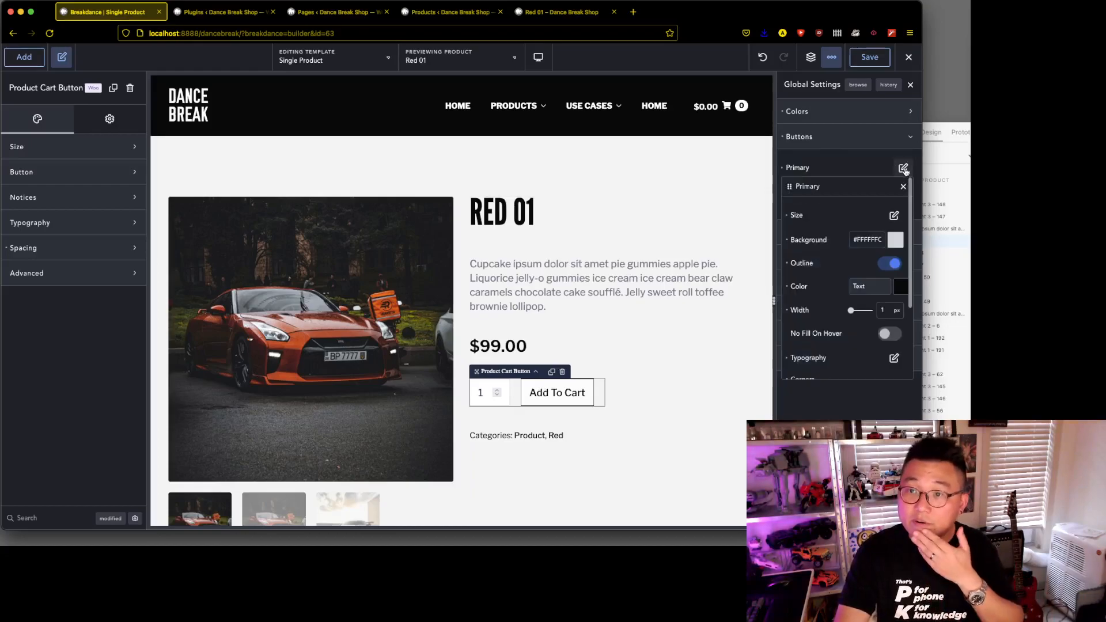
pyautogui.click(897, 240)
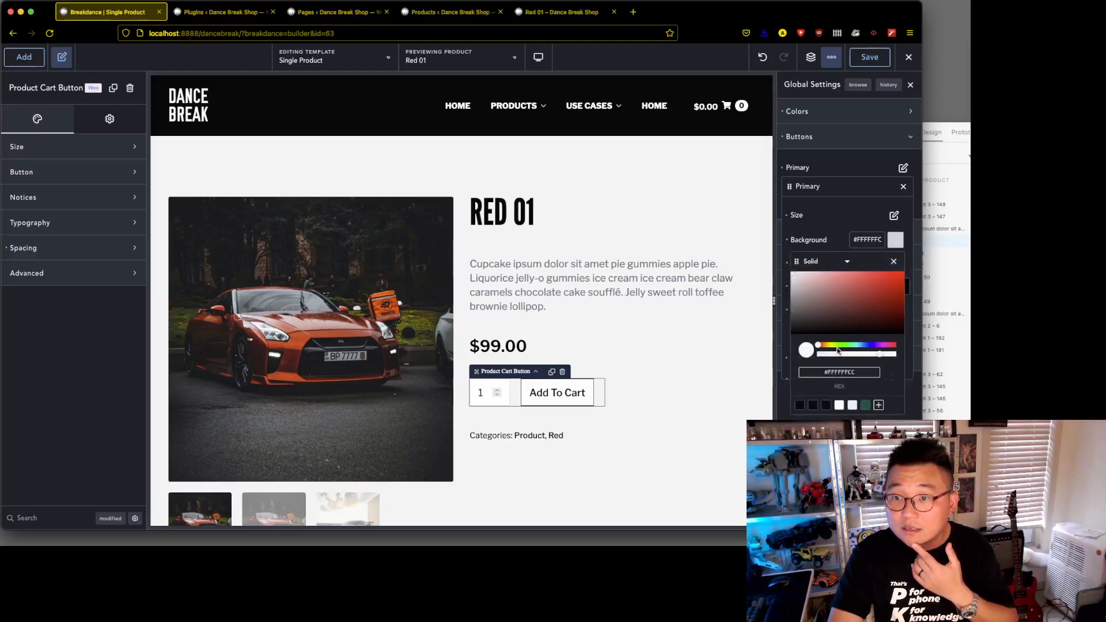
pyautogui.moveTo(846, 304); pyautogui.dragTo(867, 291)
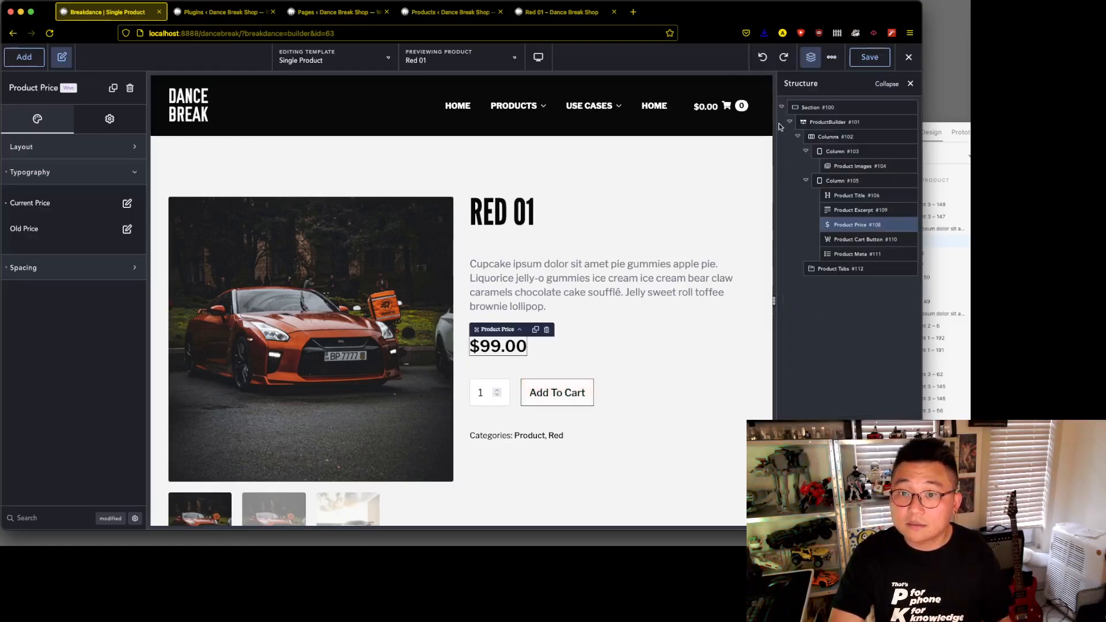
# Check the ADD TO CART button in the Adobe XD mockup, and set the global primary button's font weight to 700 in Breakdance.
pyautogui.click(832, 58)
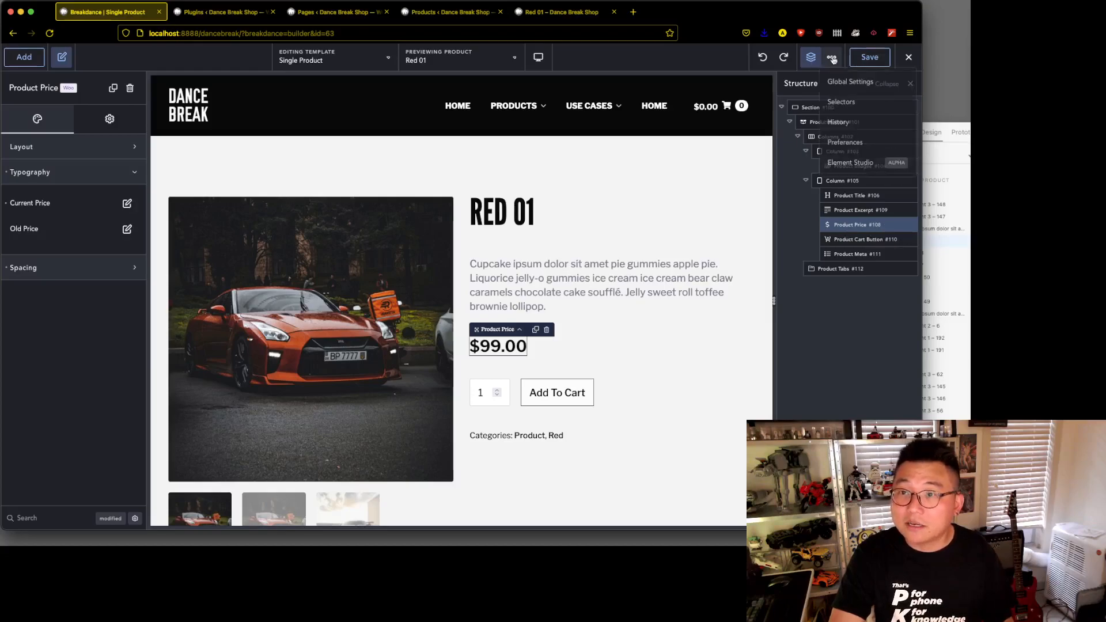
pyautogui.click(850, 82)
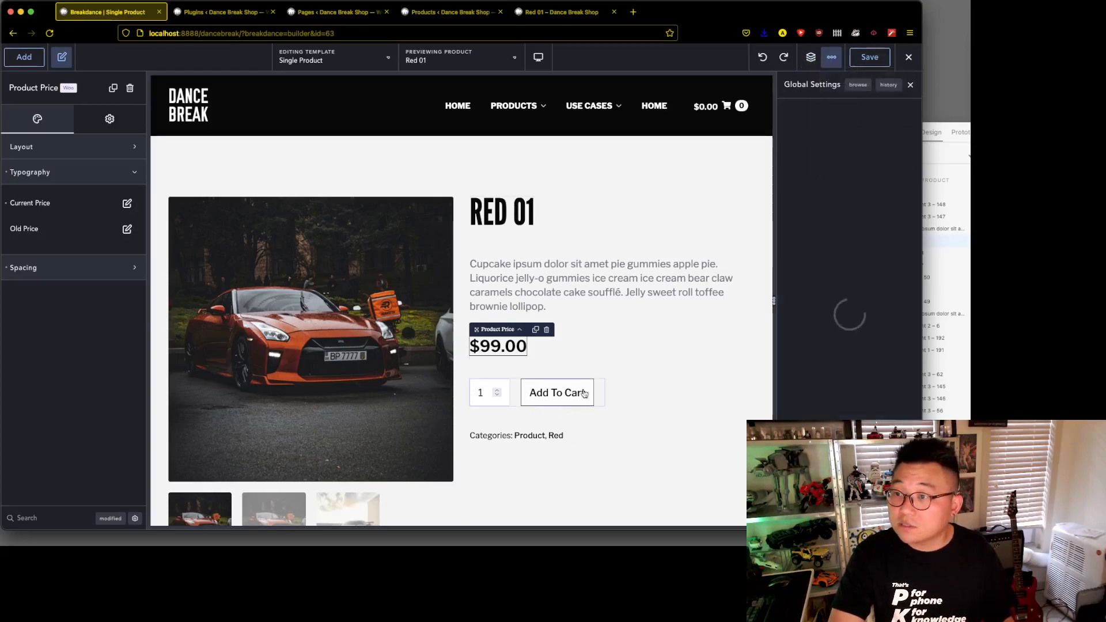
pyautogui.moveTo(971, 132); pyautogui.dragTo(759, 22)
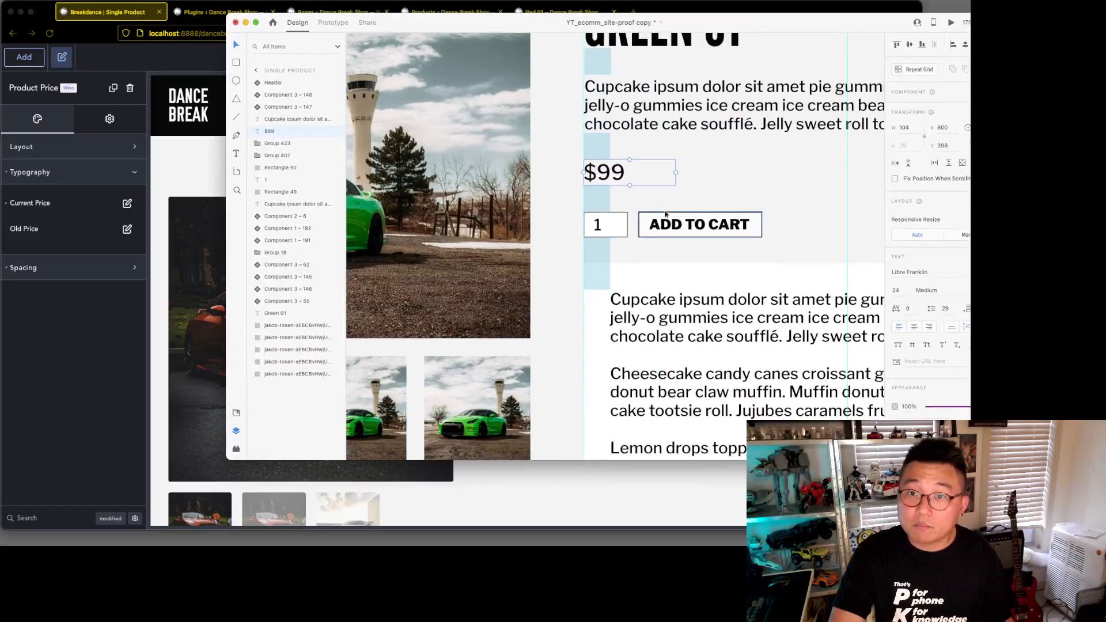
pyautogui.moveTo(508, 25); pyautogui.dragTo(1097, 247)
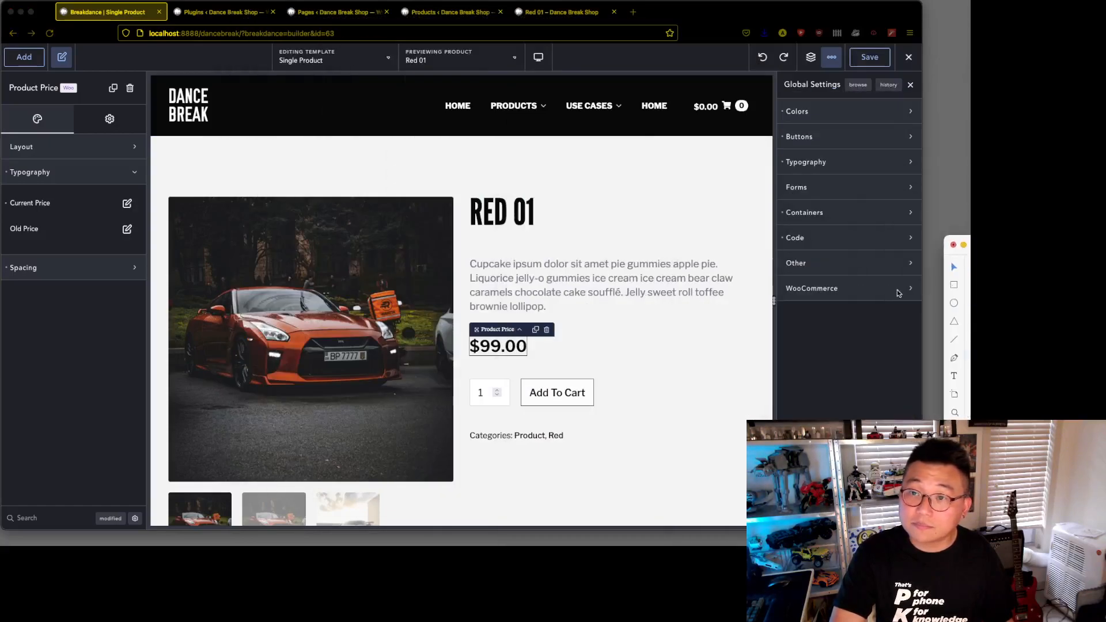
pyautogui.click(865, 140)
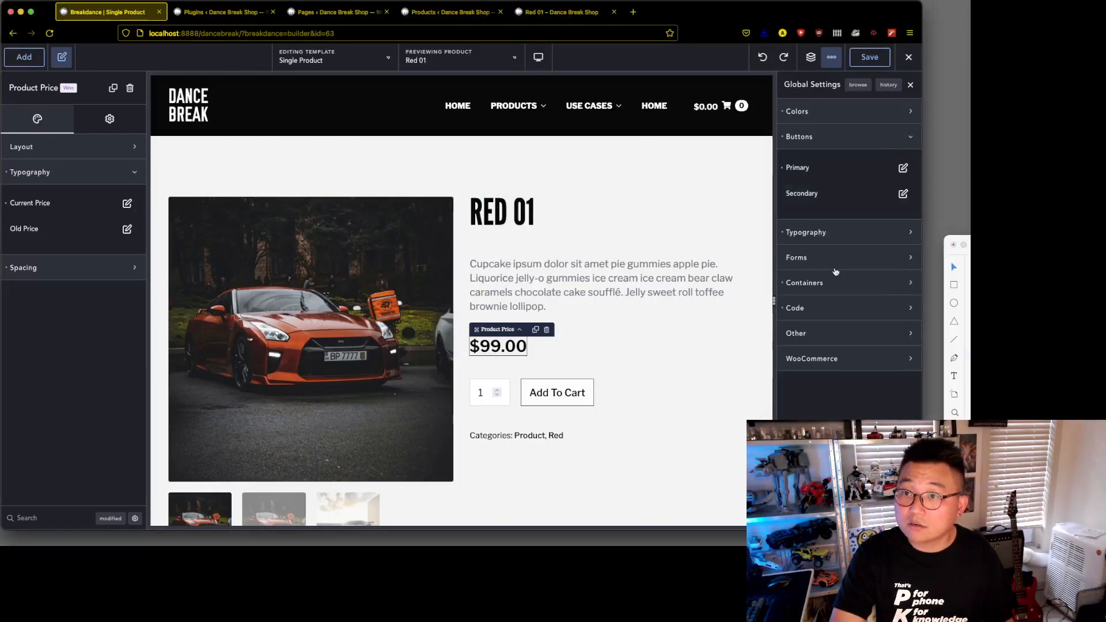
pyautogui.click(903, 168)
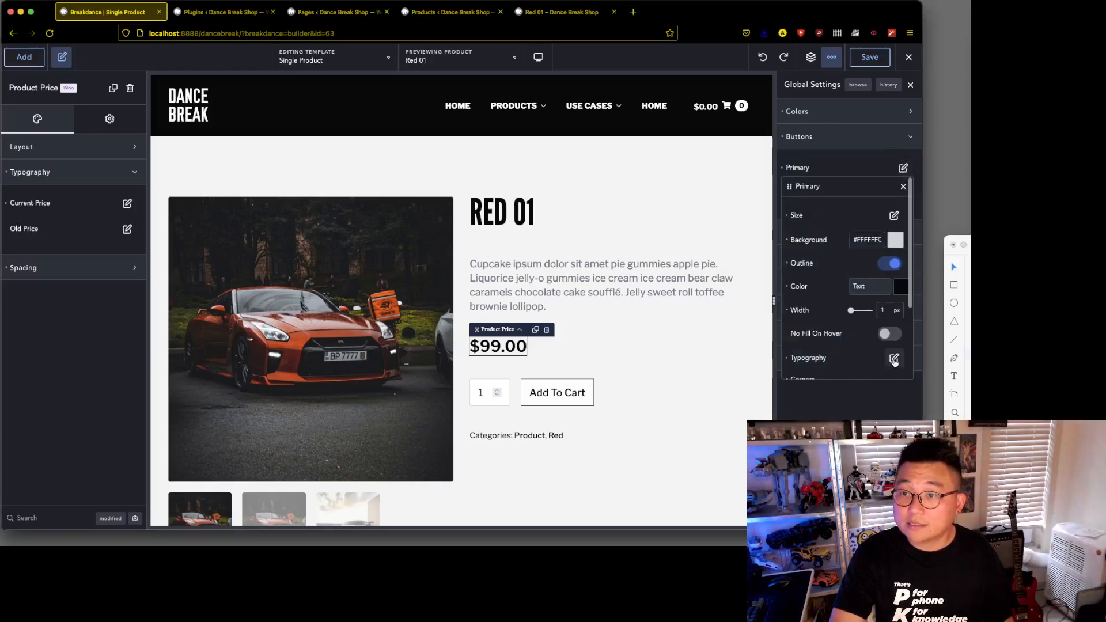
pyautogui.click(893, 358)
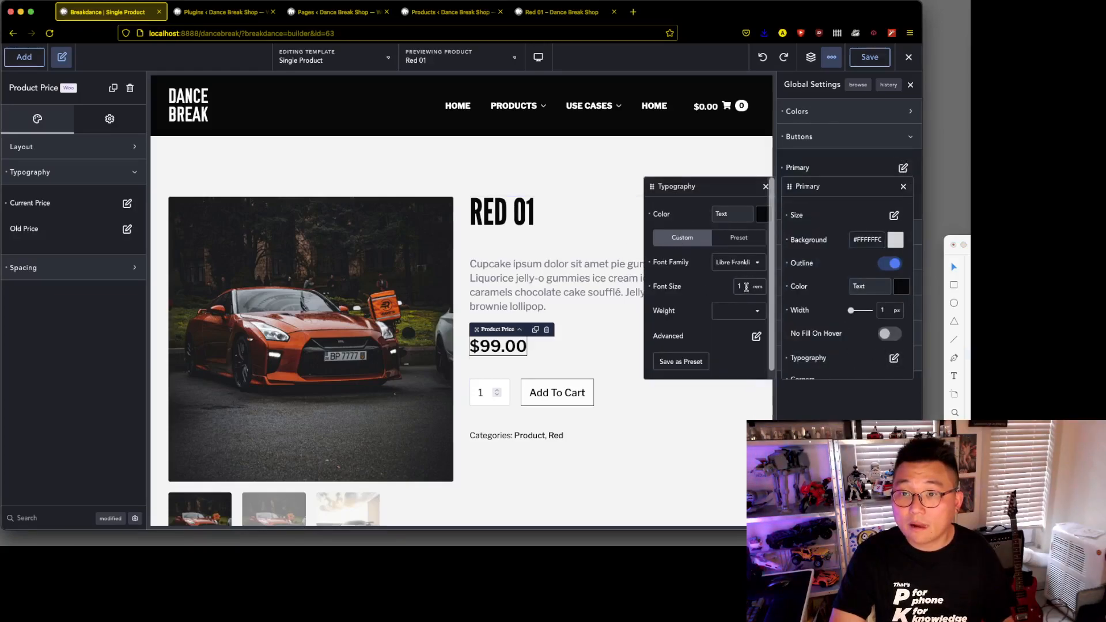
pyautogui.click(758, 313)
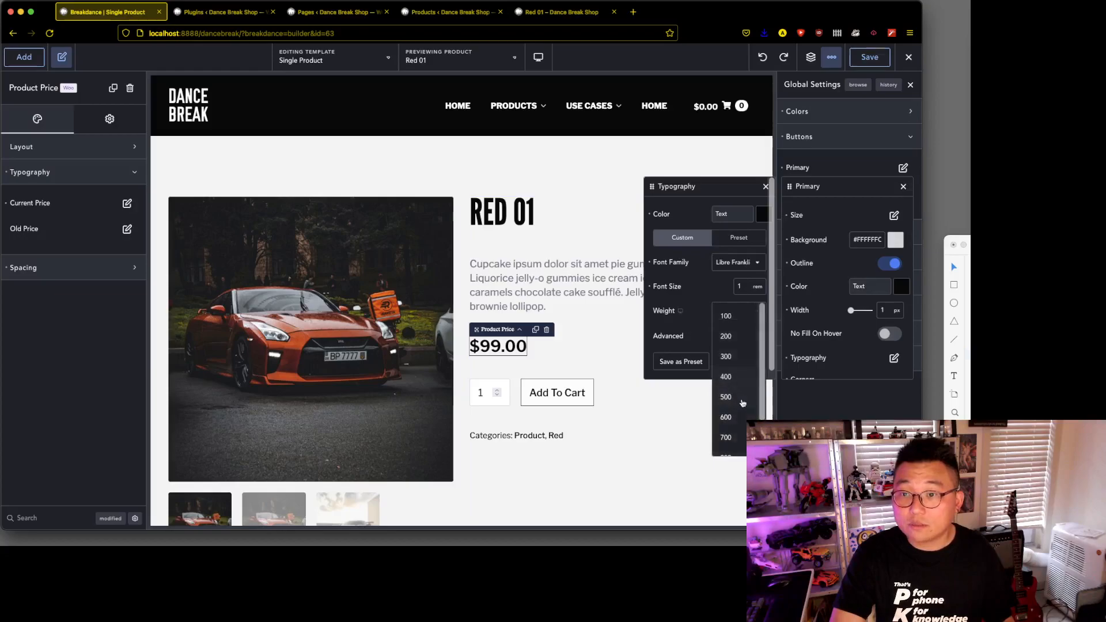
pyautogui.click(742, 439)
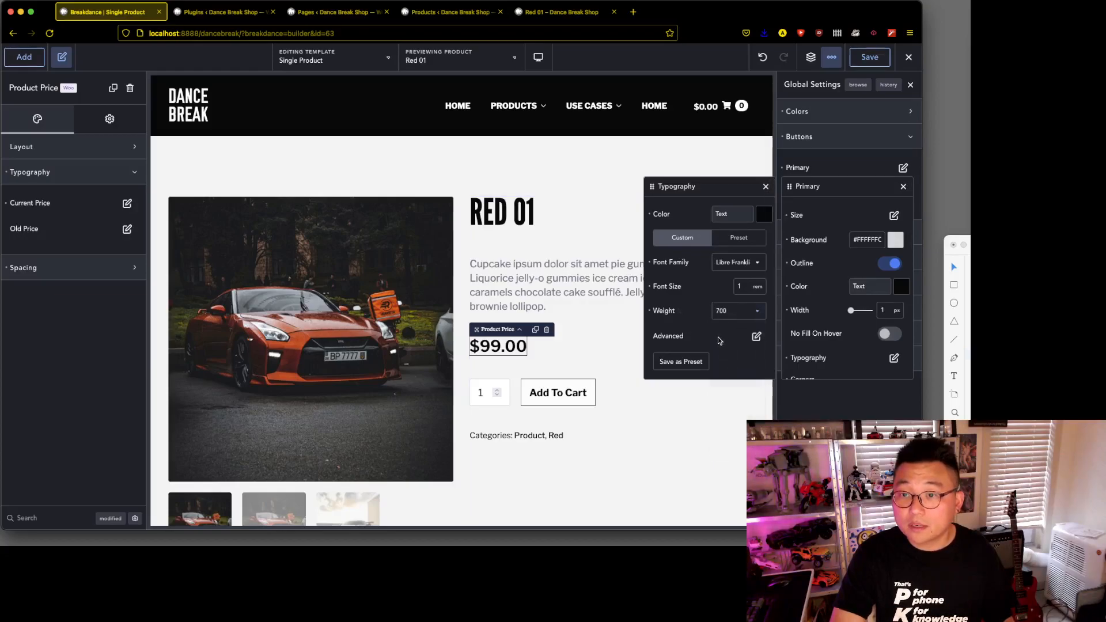
# Transform the global primary button's text to uppercase and close its typography settings.
pyautogui.click(755, 336)
pyautogui.click(702, 359)
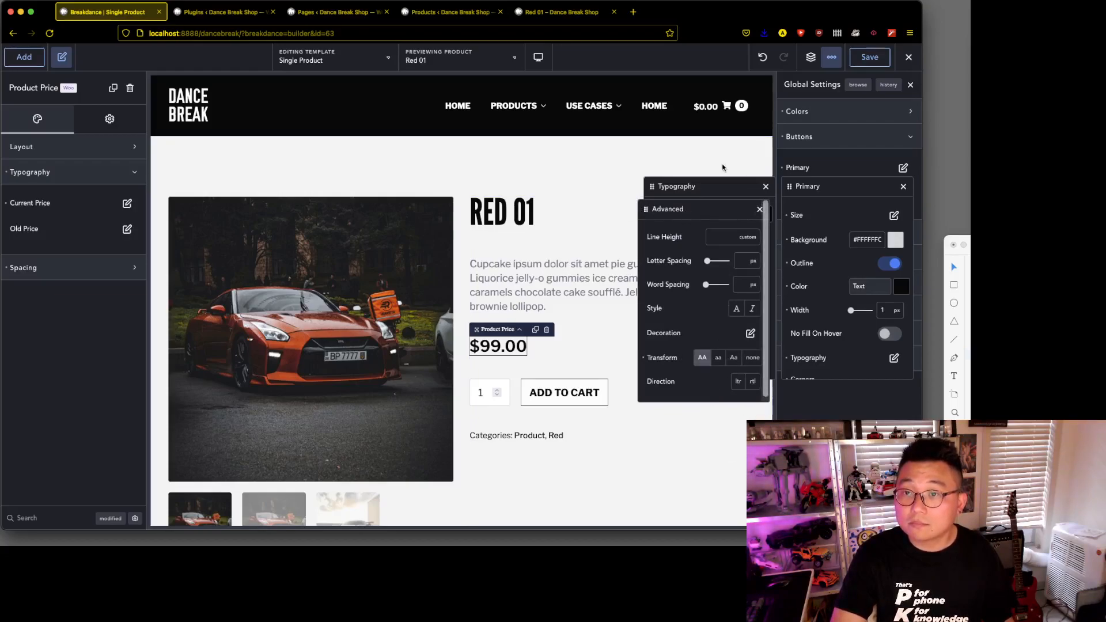
pyautogui.click(609, 431)
pyautogui.scroll(-5, 608, 464)
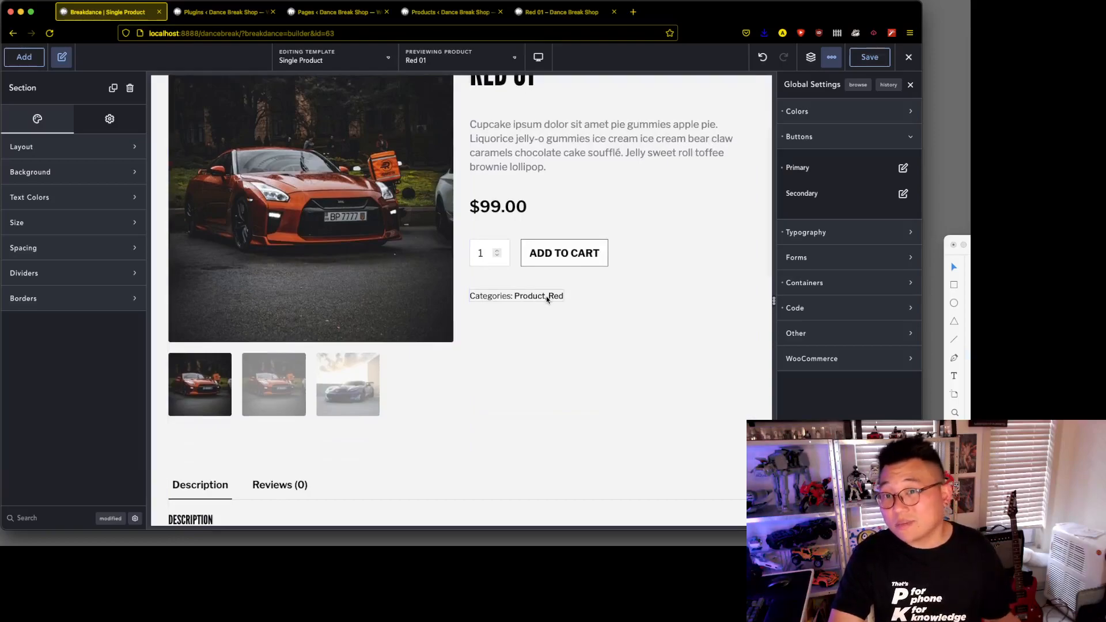
# Save the changes to the Global Settings and bring back the template's element structure.
pyautogui.click(811, 58)
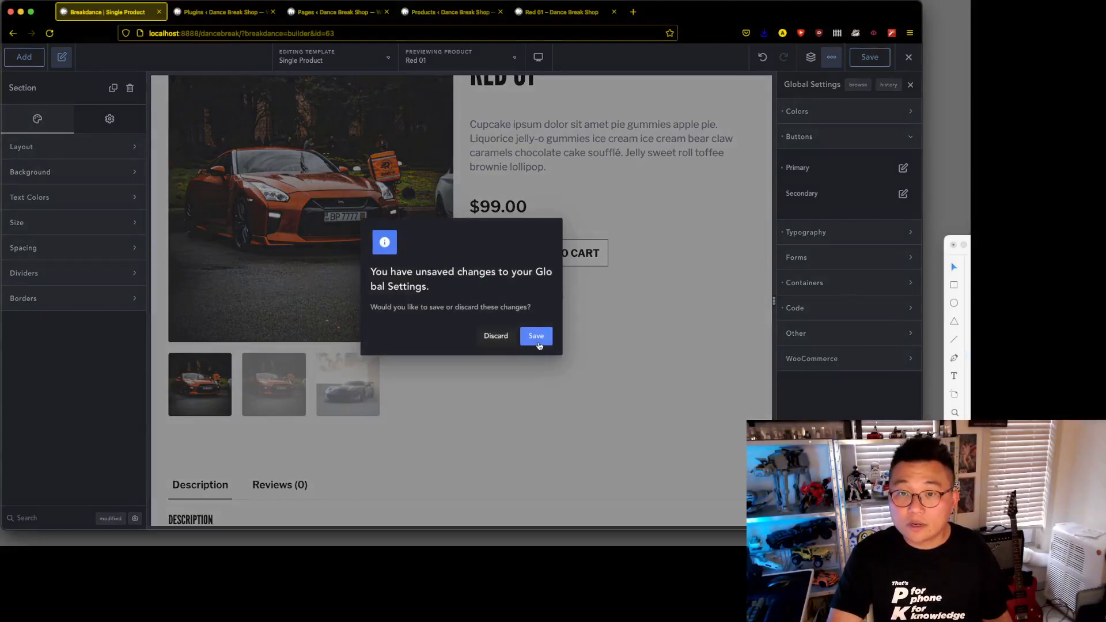
pyautogui.click(537, 340)
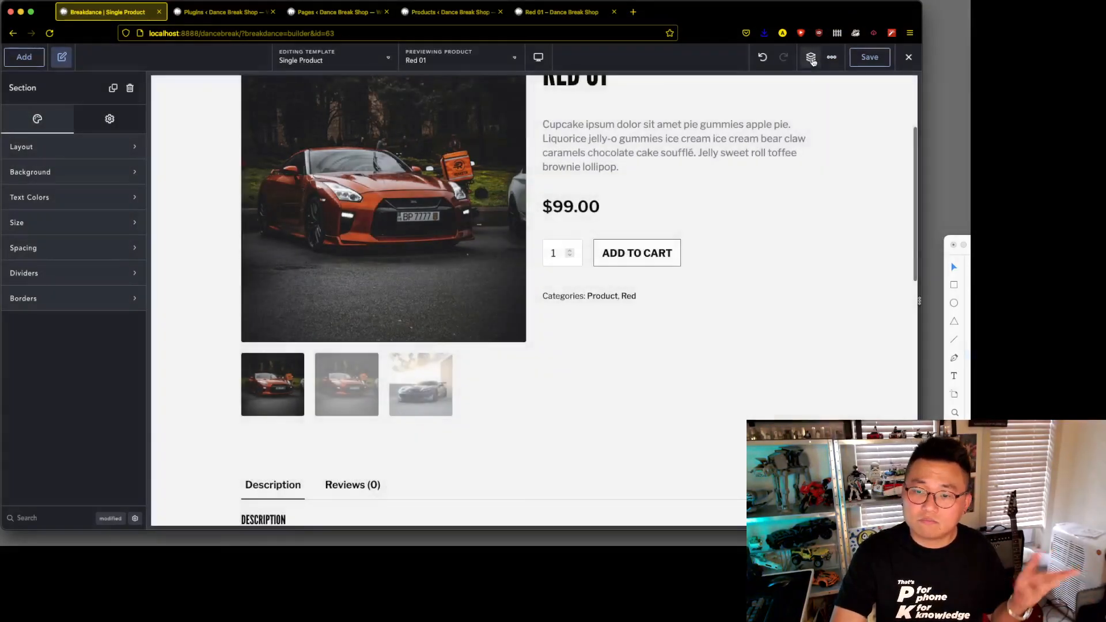
pyautogui.click(810, 59)
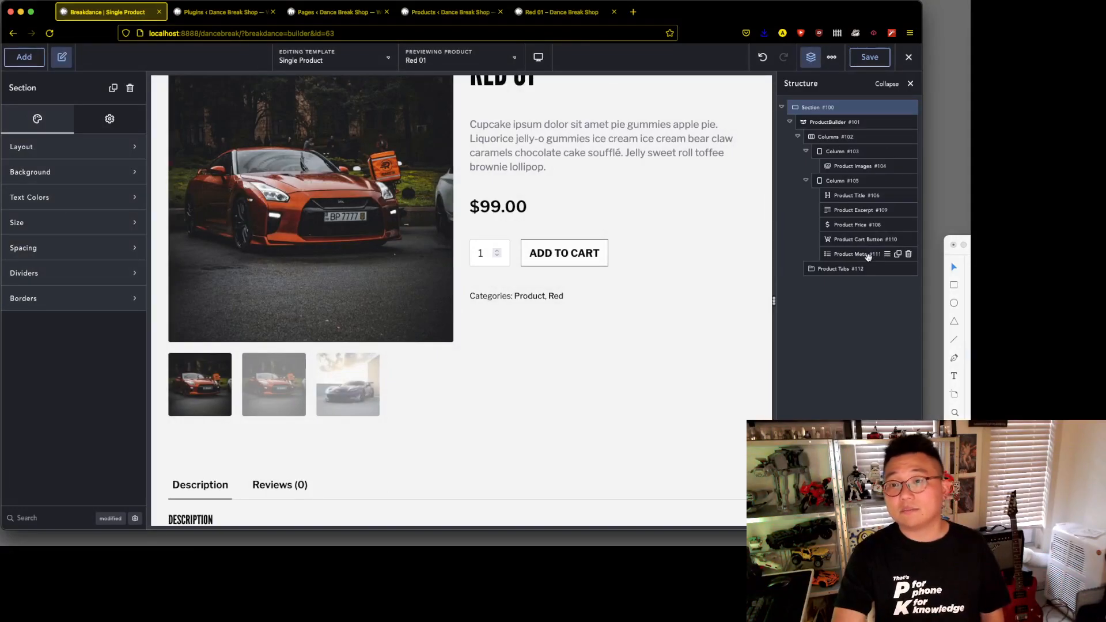
# Move the Product Tabs element into the second product column, directly below Product Meta.
pyautogui.click(867, 256)
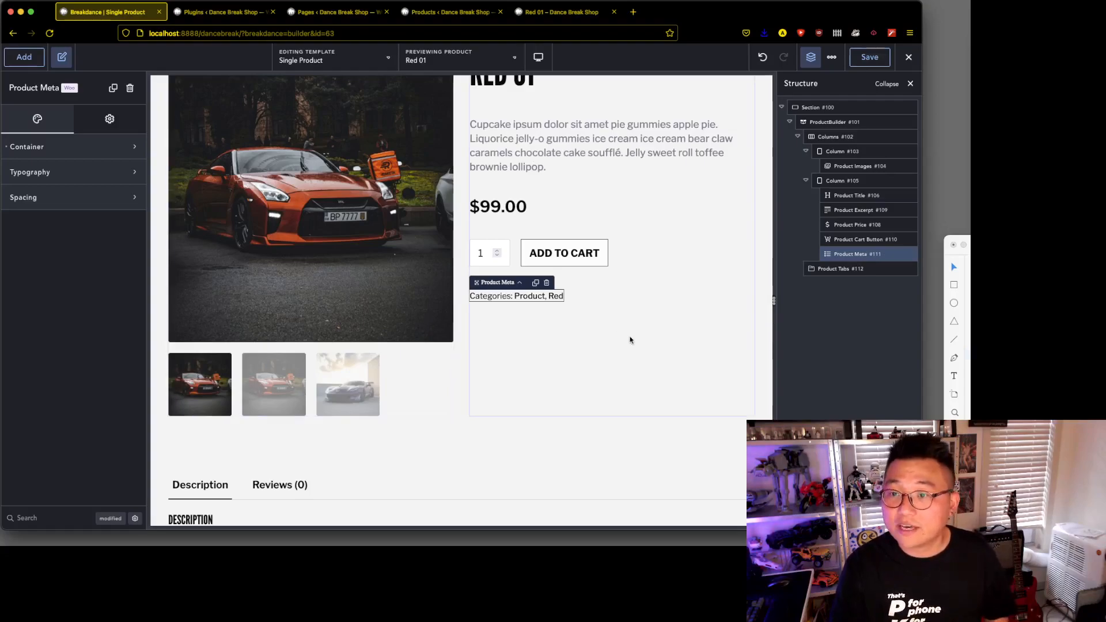
pyautogui.click(838, 271)
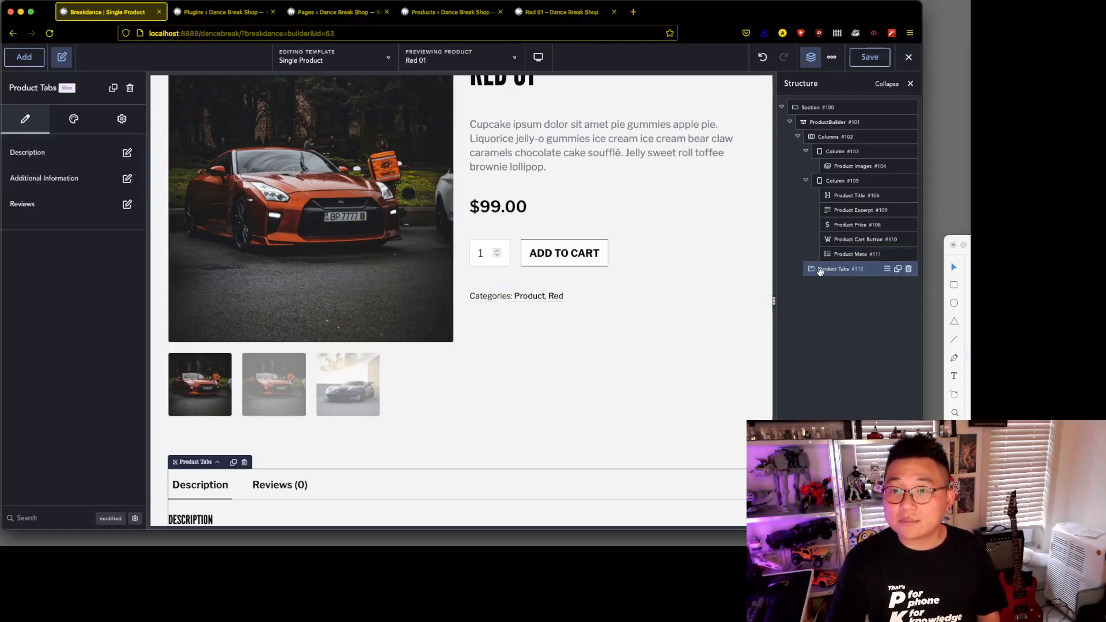
pyautogui.moveTo(191, 470); pyautogui.dragTo(264, 454)
pyautogui.moveTo(464, 351); pyautogui.dragTo(601, 337)
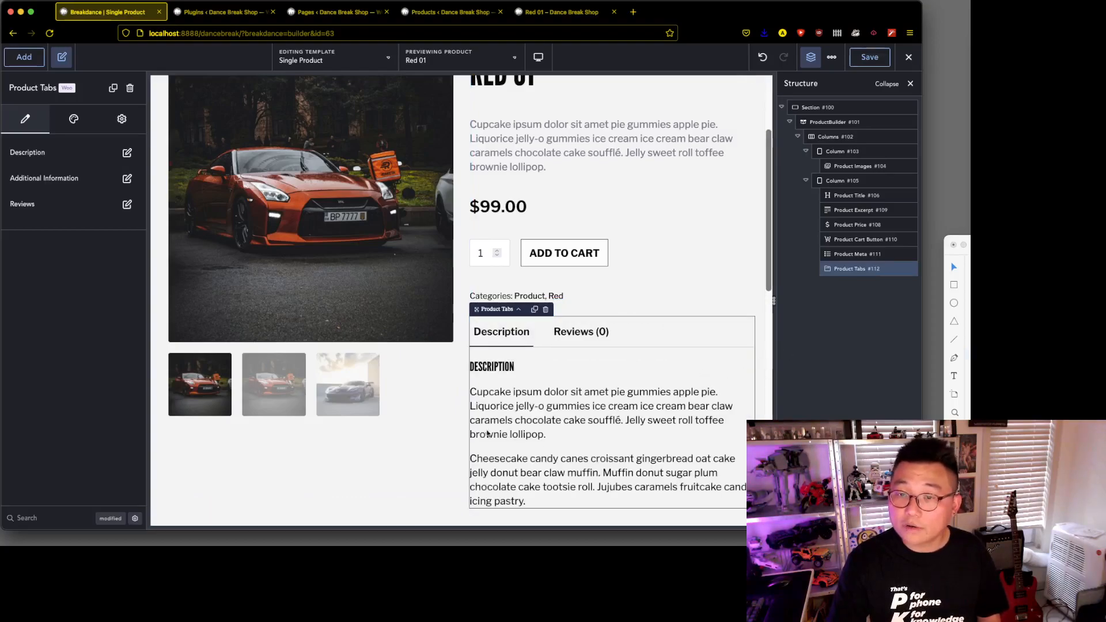
pyautogui.click(428, 491)
pyautogui.click(523, 375)
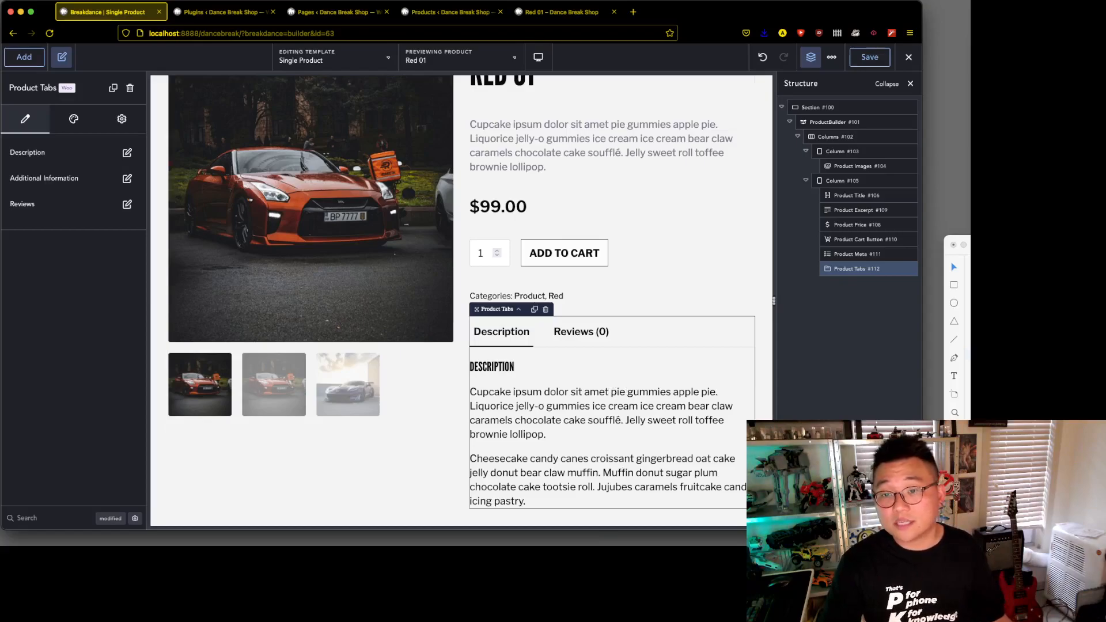
# Review the prepared CSS in the text editor that hides the comment reply title and the first h2 in the tab panel.
pyautogui.press('super+Tab')
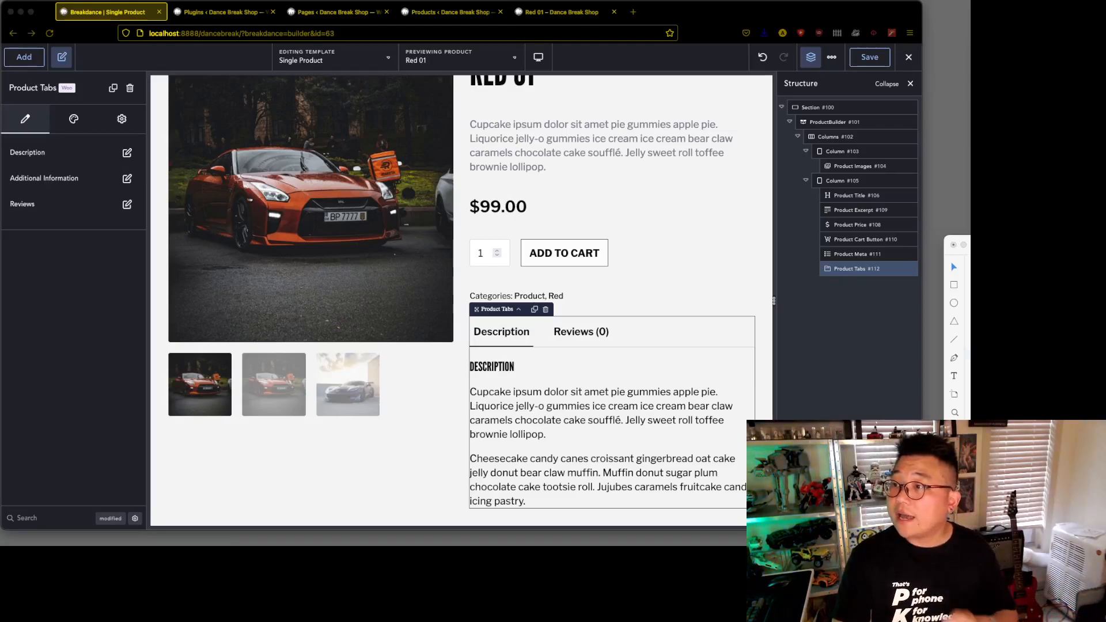
pyautogui.moveTo(970, 24); pyautogui.dragTo(755, 76)
pyautogui.click(765, 197)
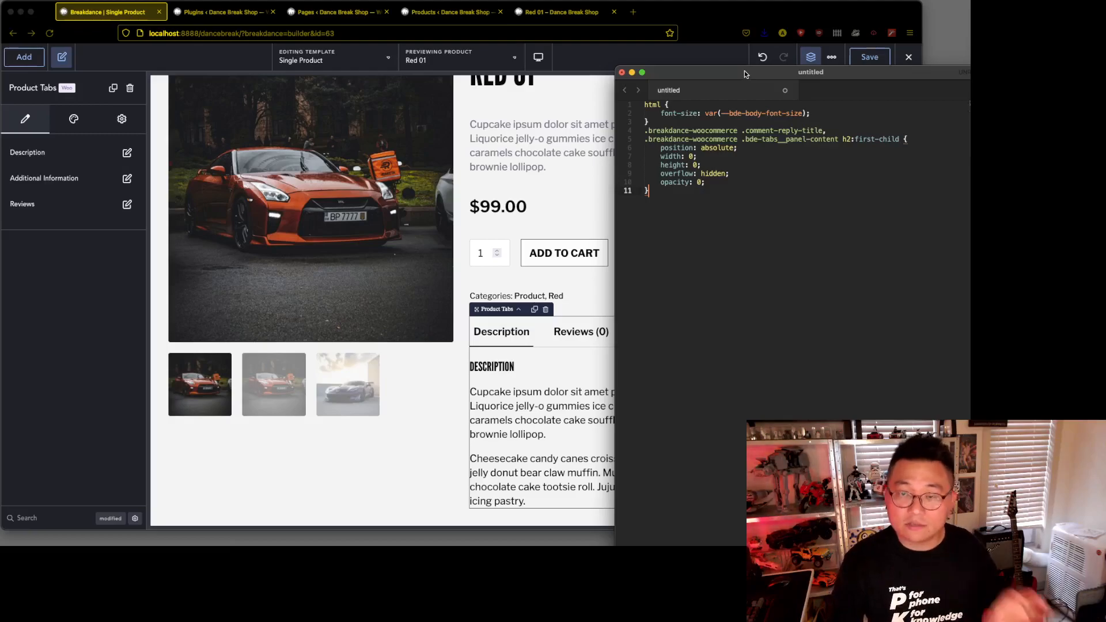
pyautogui.moveTo(745, 74); pyautogui.dragTo(1103, 237)
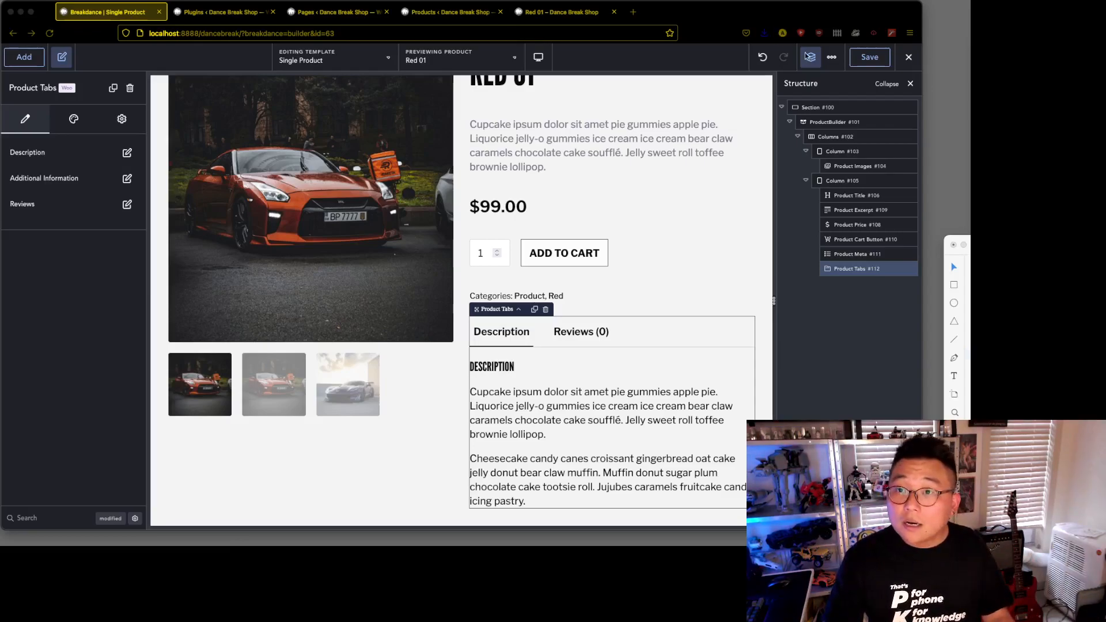
# Add the CSS hiding the tab panel's first h2 and the comment reply title to the global stylesheet, save, and return to the element structure.
pyautogui.click(833, 59)
pyautogui.click(833, 58)
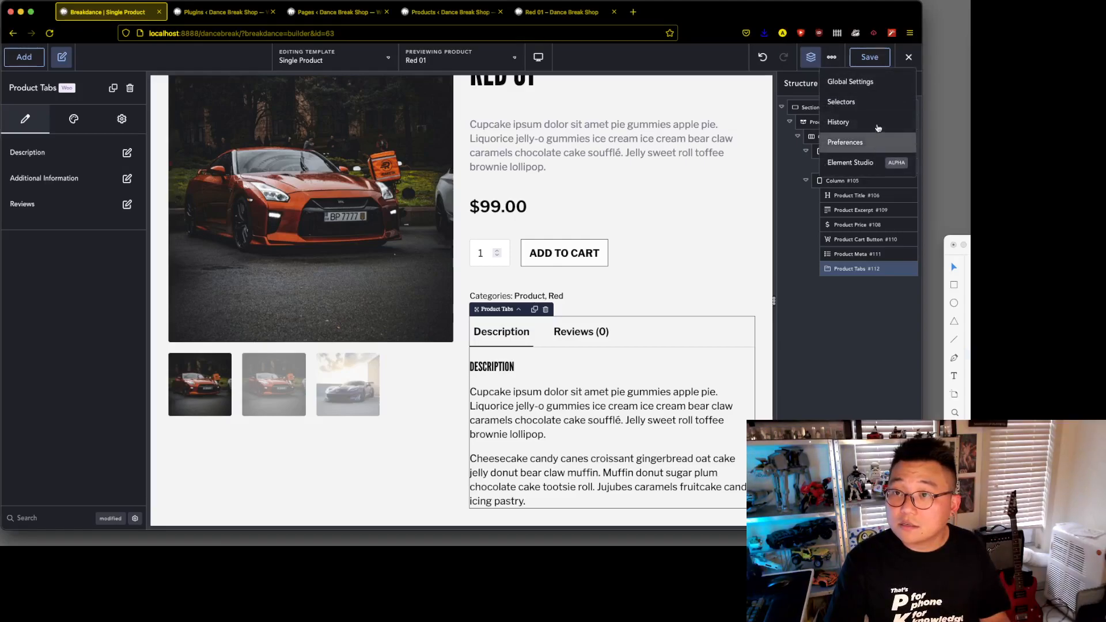
pyautogui.click(884, 87)
pyautogui.click(832, 57)
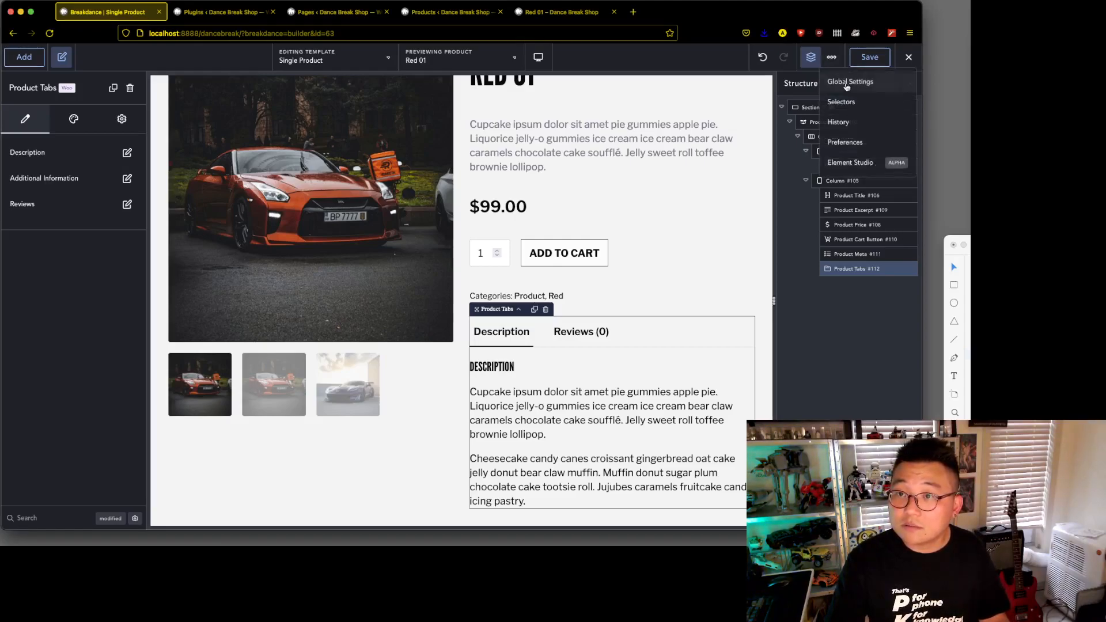
pyautogui.click(847, 82)
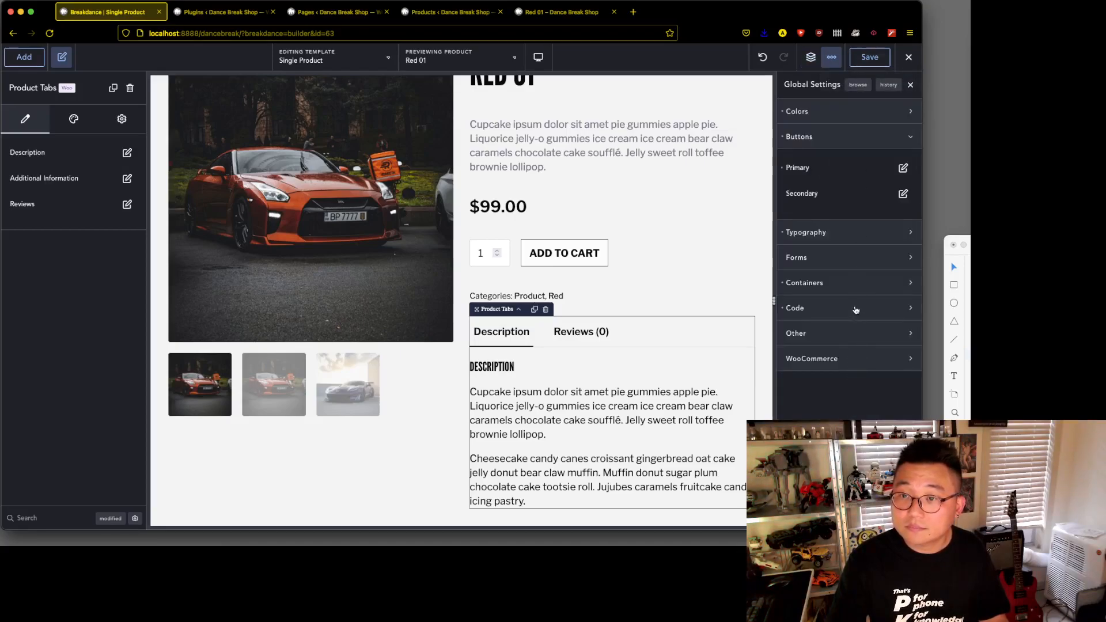
pyautogui.click(856, 309)
pyautogui.click(841, 354)
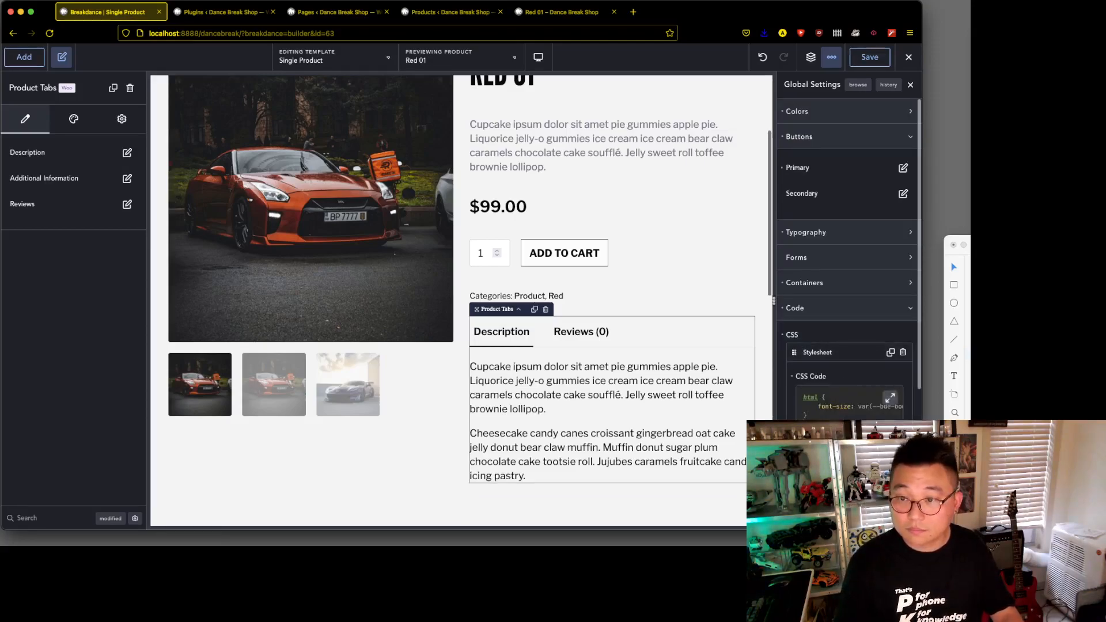
pyautogui.click(875, 55)
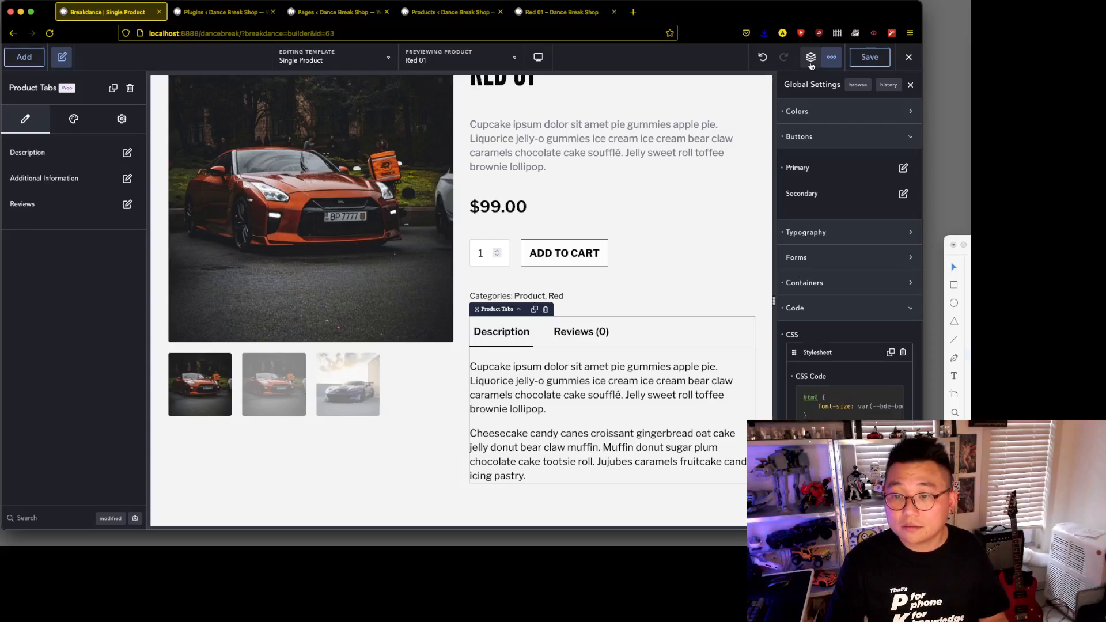
pyautogui.click(811, 62)
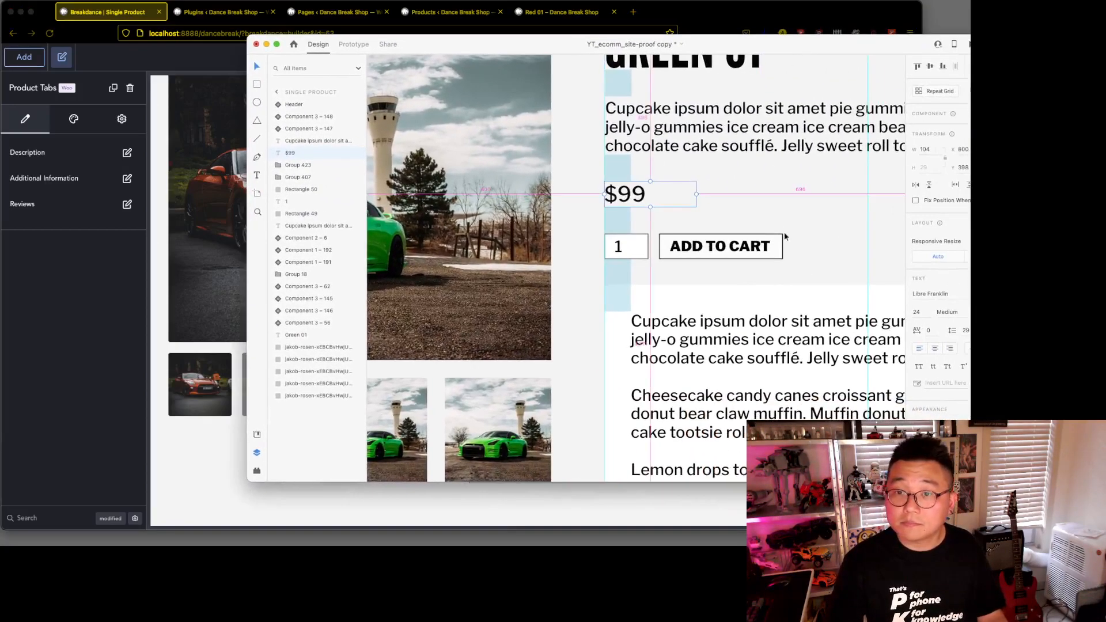
# Examine the description area below the ADD TO CART button in the Adobe XD mockup.
pyautogui.scroll(-3, 784, 234)
pyautogui.hscroll(1, 775, 265)
pyautogui.scroll(-2, 771, 265)
pyautogui.hscroll(4, 767, 265)
pyautogui.hscroll(-4, 711, 202)
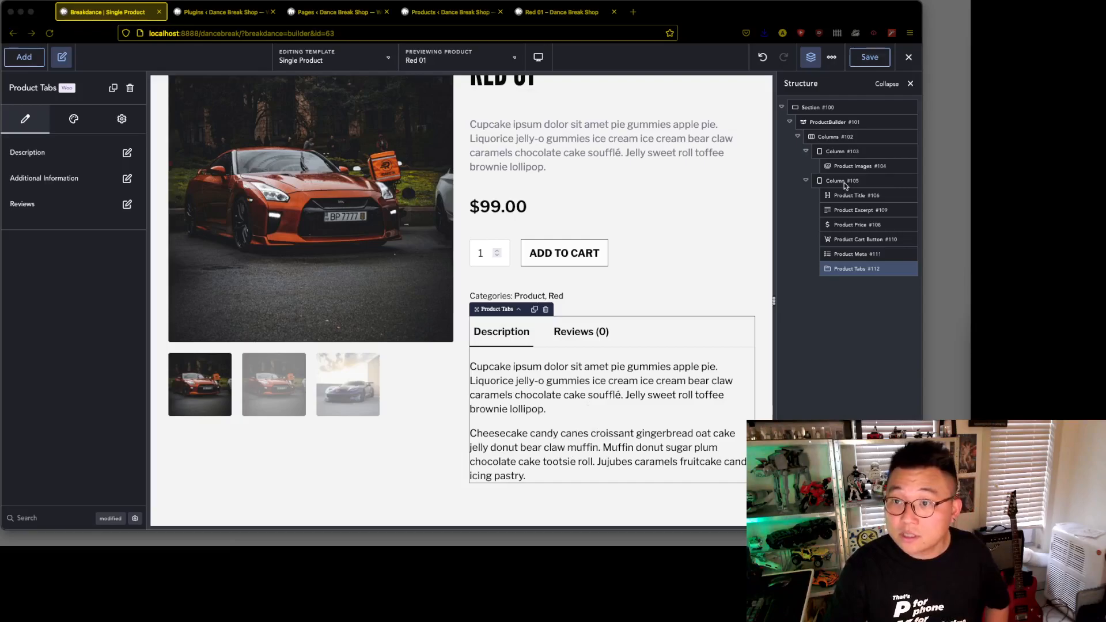
# Select the Product Images column in Breakdance, and check the spacer between the car image and product title in the Adobe XD mockup.
pyautogui.click(853, 152)
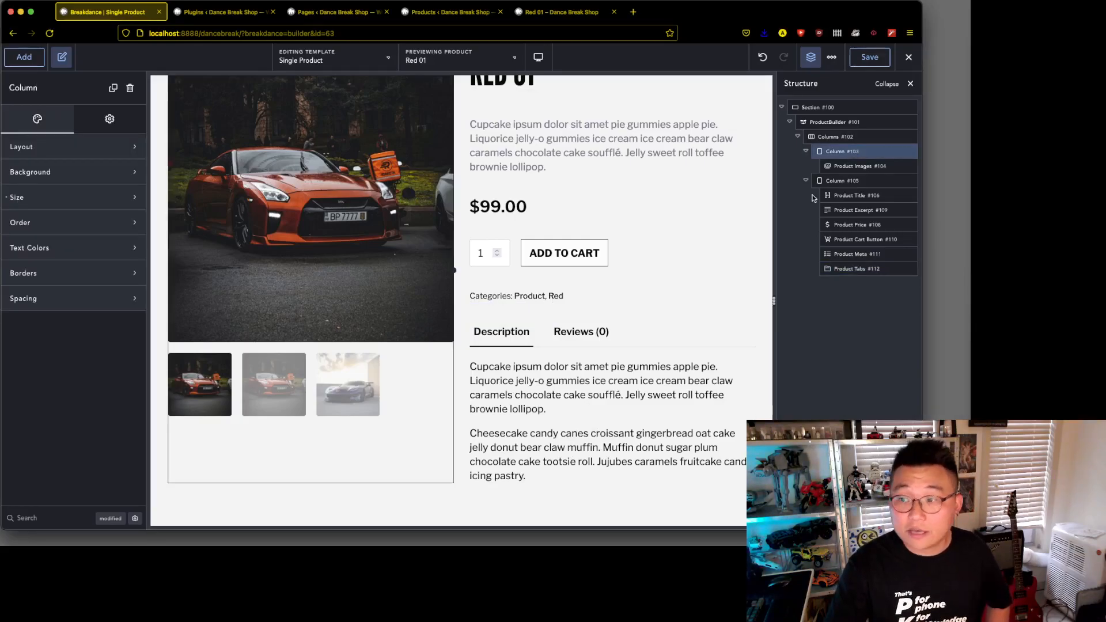
pyautogui.press('super+Tab')
pyautogui.scroll(-5, 415, 227)
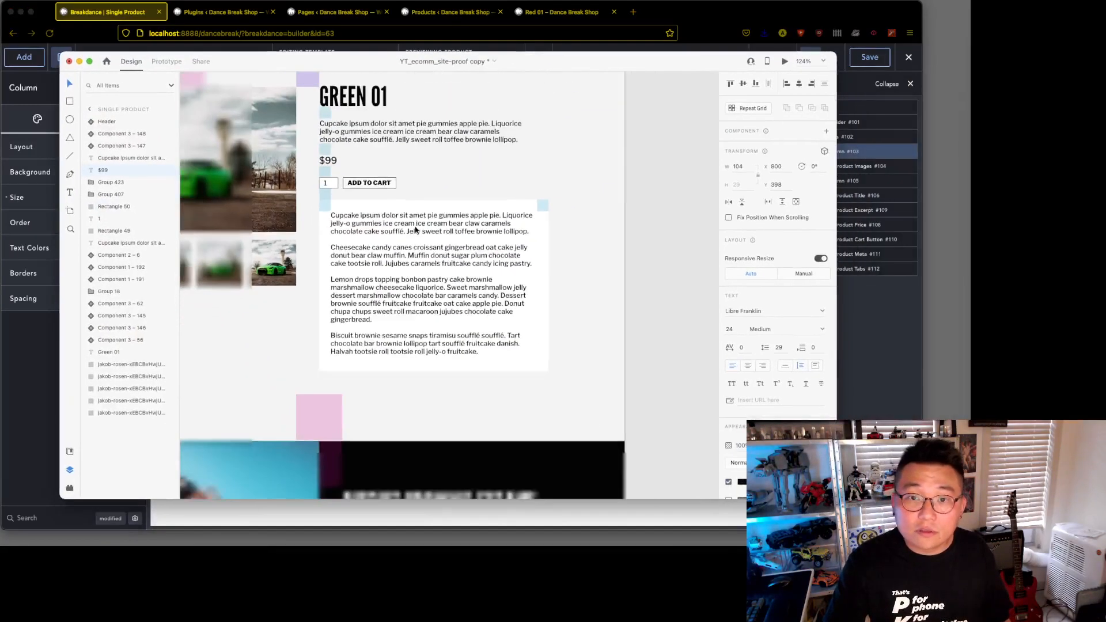
pyautogui.hscroll(-4, 412, 223)
pyautogui.scroll(-3, 412, 223)
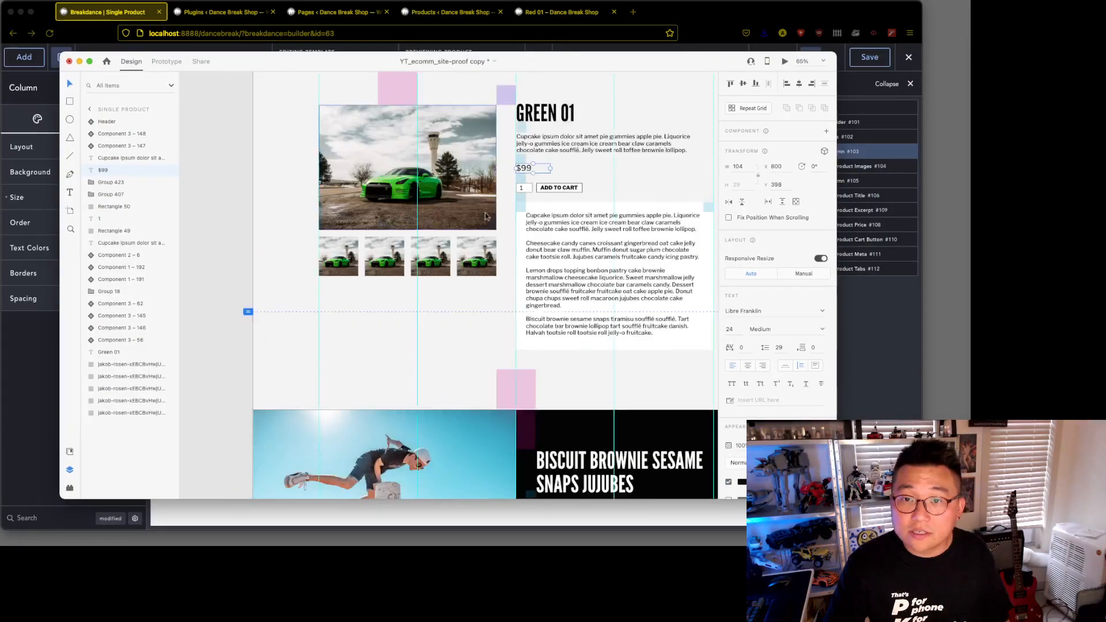
pyautogui.scroll(2, 562, 248)
pyautogui.hscroll(2, 553, 244)
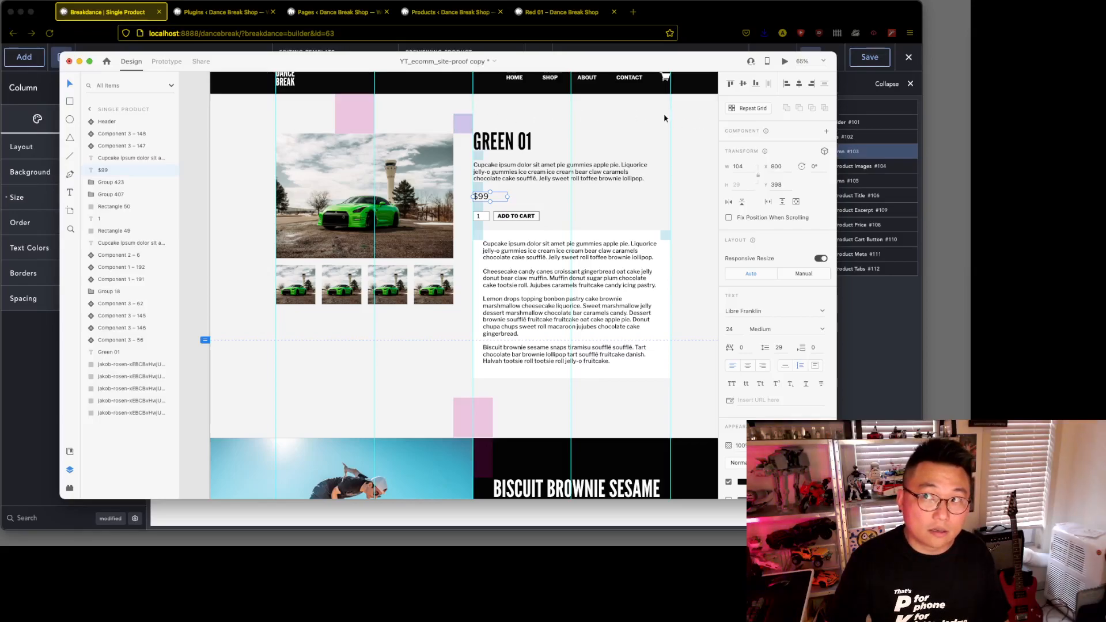
pyautogui.click(460, 125)
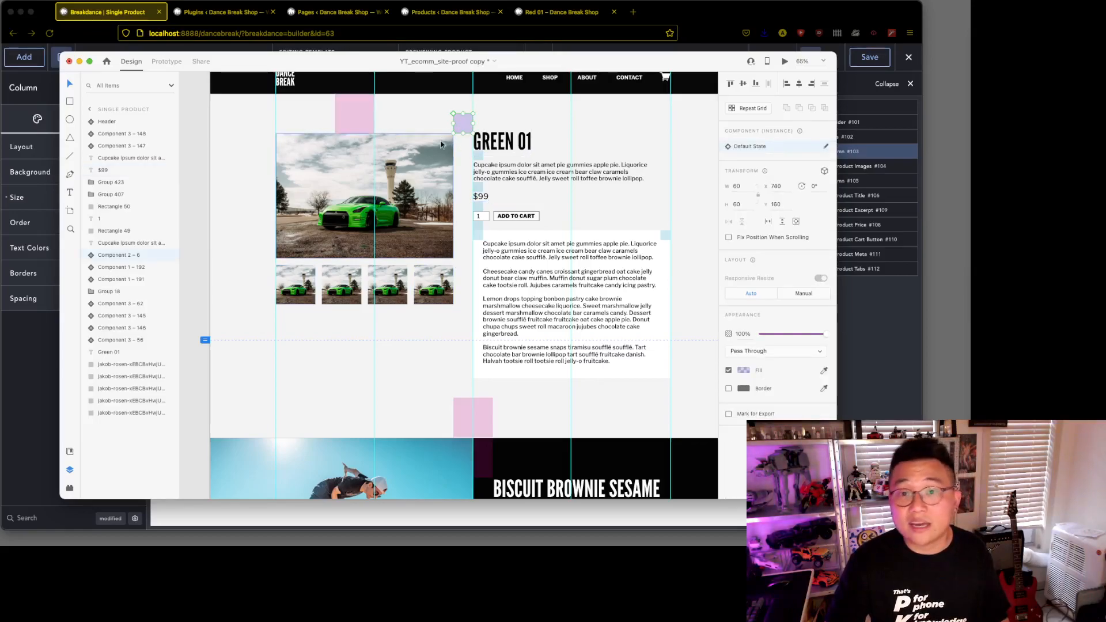
pyautogui.moveTo(366, 62); pyautogui.dragTo(970, 381)
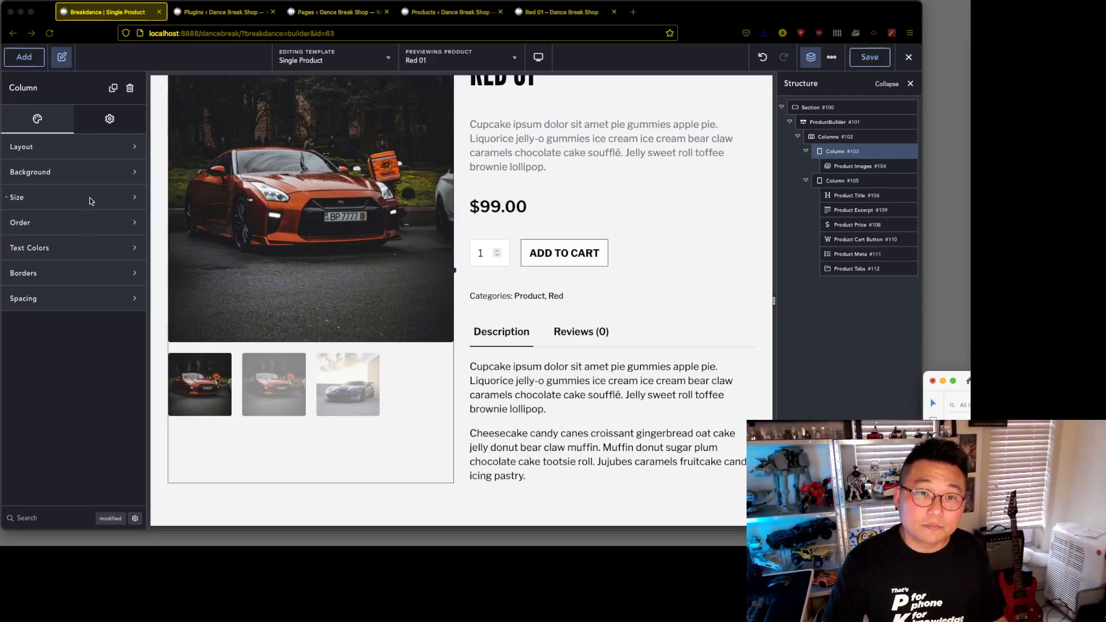
# Try a right padding of 3 rem on the column that holds the Product Images.
pyautogui.click(85, 302)
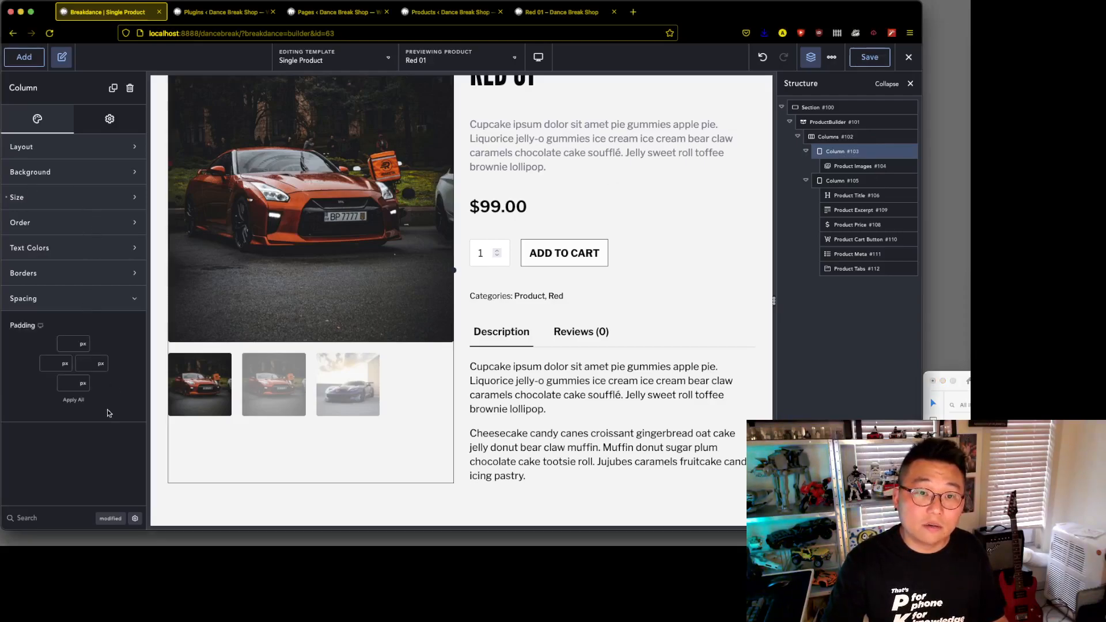
pyautogui.click(103, 365)
pyautogui.click(117, 428)
pyautogui.click(83, 365)
pyautogui.write('3')
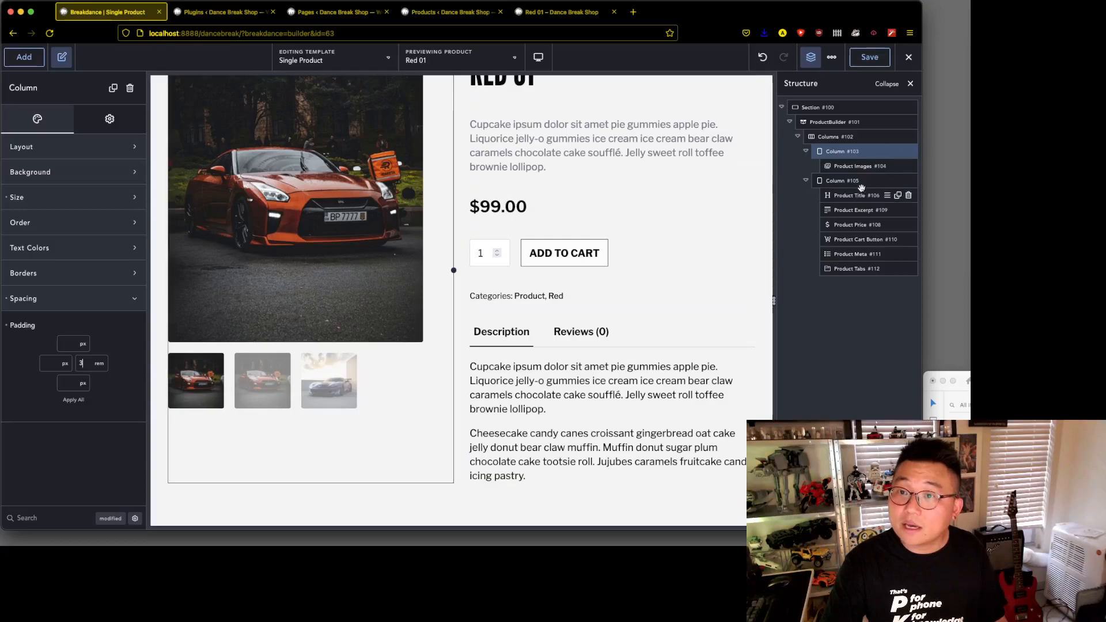
# Search the Columns element's settings for "ga" and open its Column Gap for editing.
pyautogui.click(842, 180)
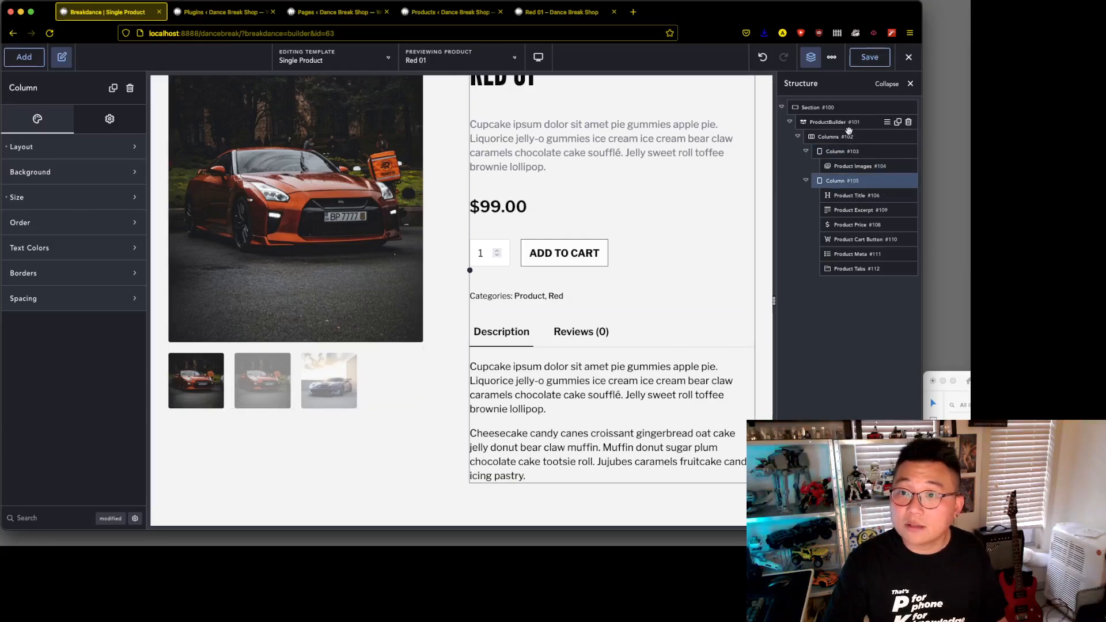
pyautogui.click(853, 138)
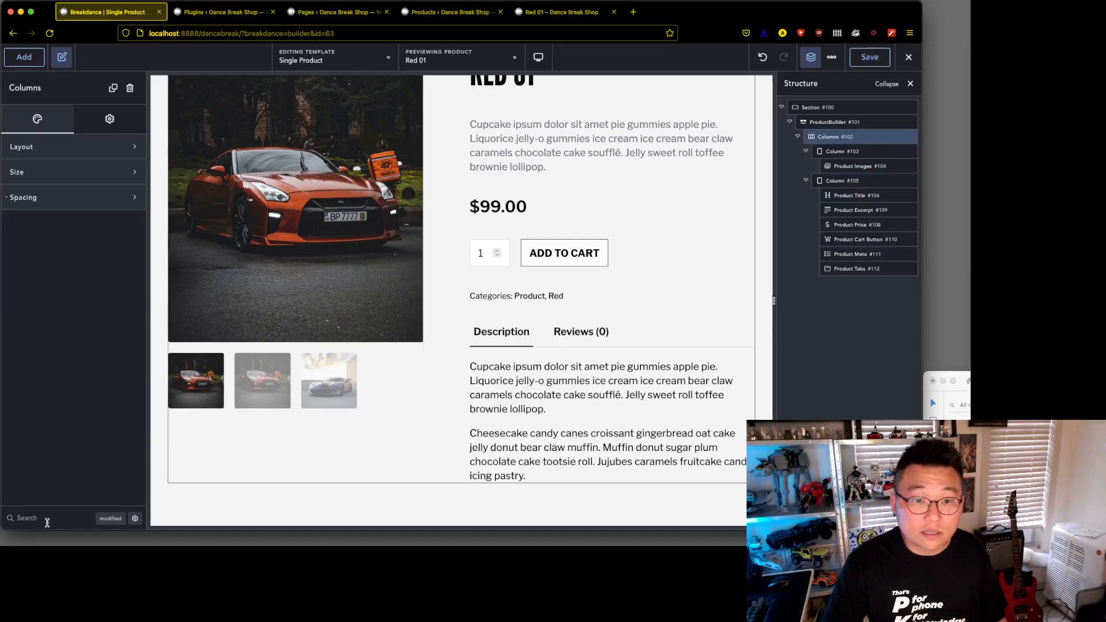
pyautogui.click(48, 520)
pyautogui.write('ga')
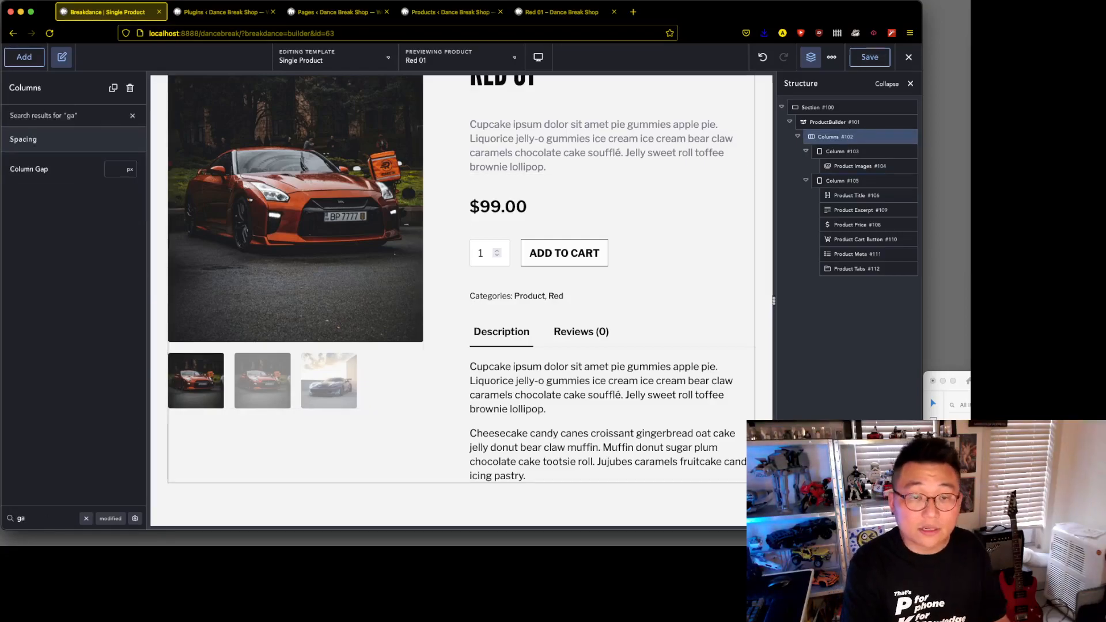
pyautogui.click(114, 167)
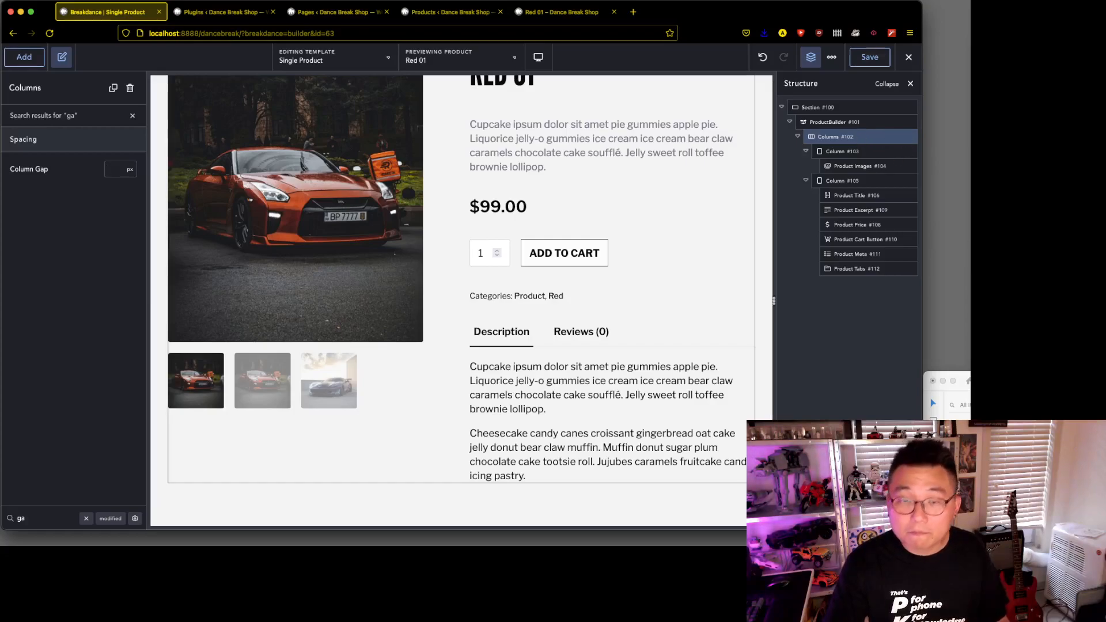
# In the Adobe XD mockup, narrow the product details from their inner edge to X 828 and widen the product images toward them.
pyautogui.moveTo(1103, 386); pyautogui.dragTo(387, 68)
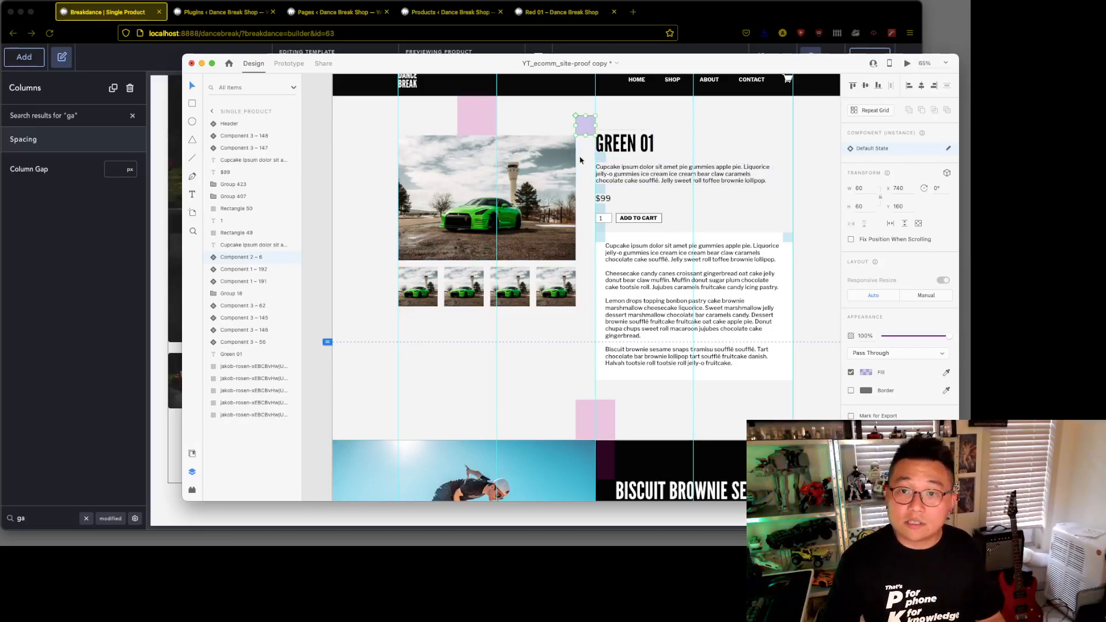
pyautogui.moveTo(612, 123); pyautogui.dragTo(818, 377)
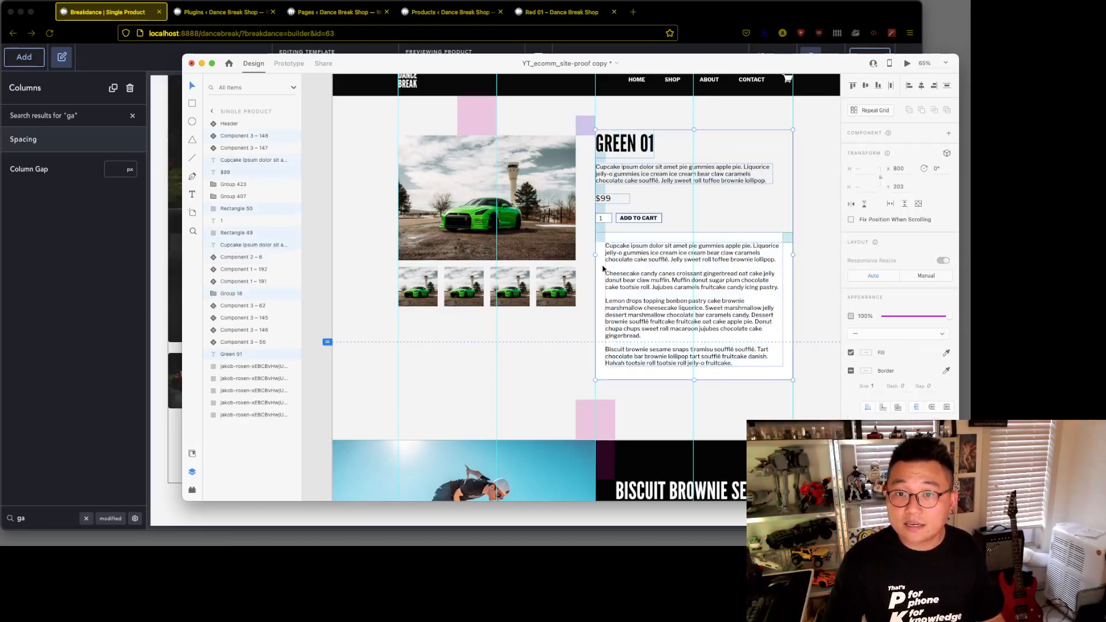
pyautogui.moveTo(595, 255); pyautogui.dragTo(605, 255)
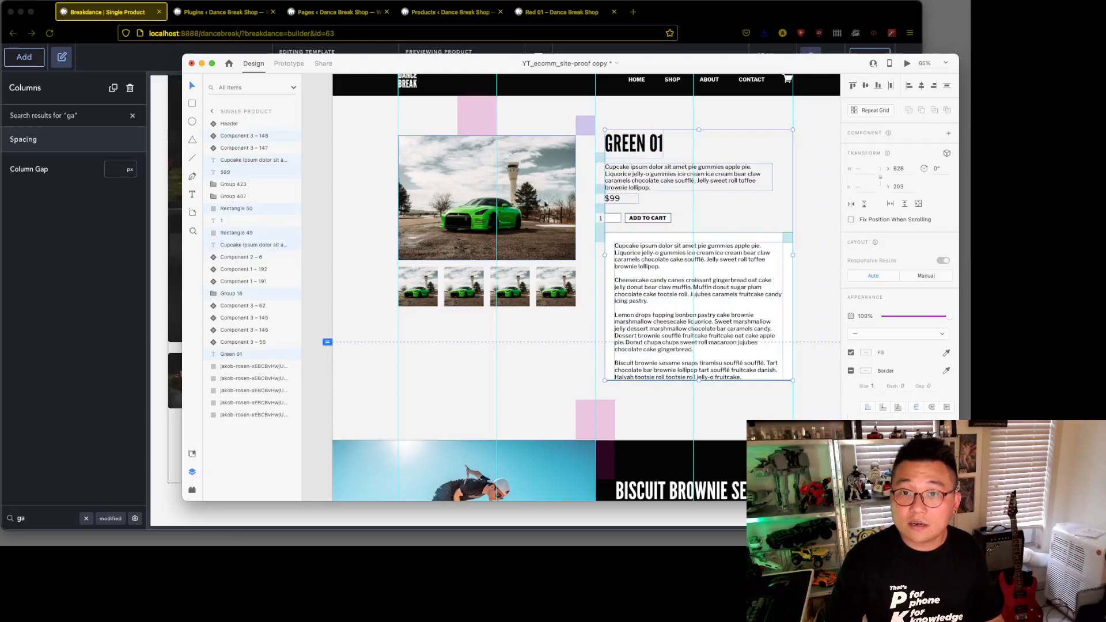
pyautogui.click(433, 201)
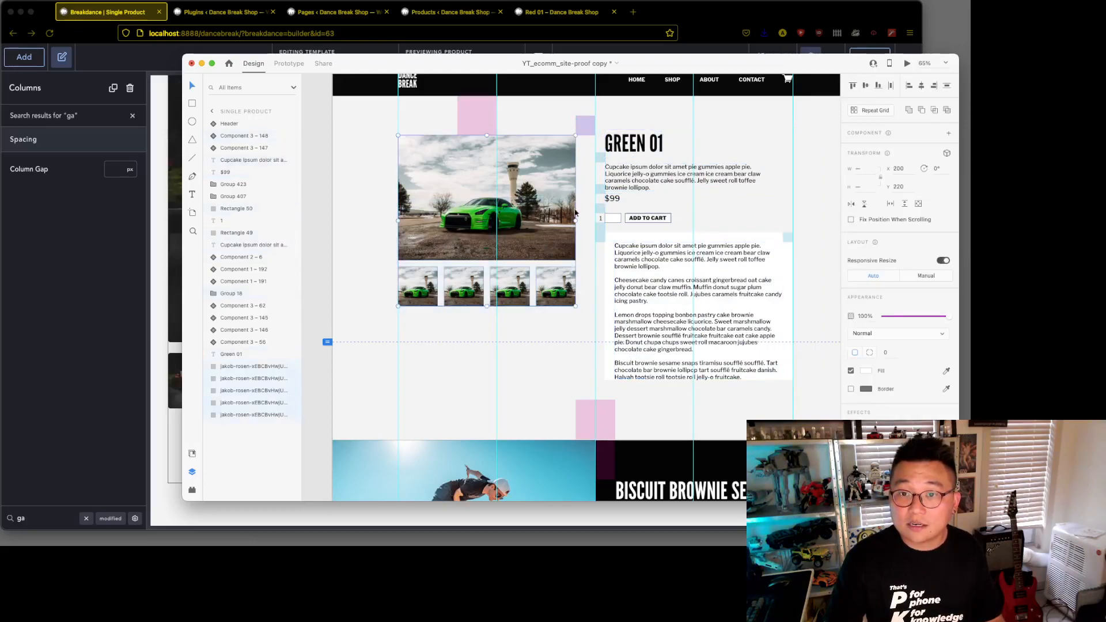
pyautogui.moveTo(573, 220); pyautogui.dragTo(586, 220)
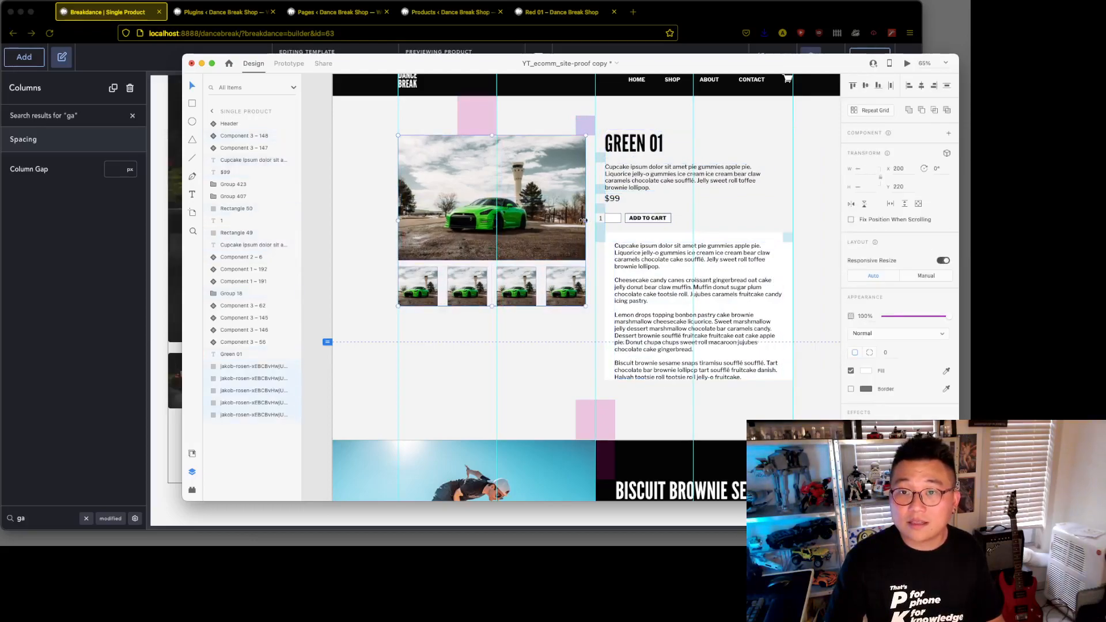
pyautogui.moveTo(455, 68); pyautogui.dragTo(1105, 242)
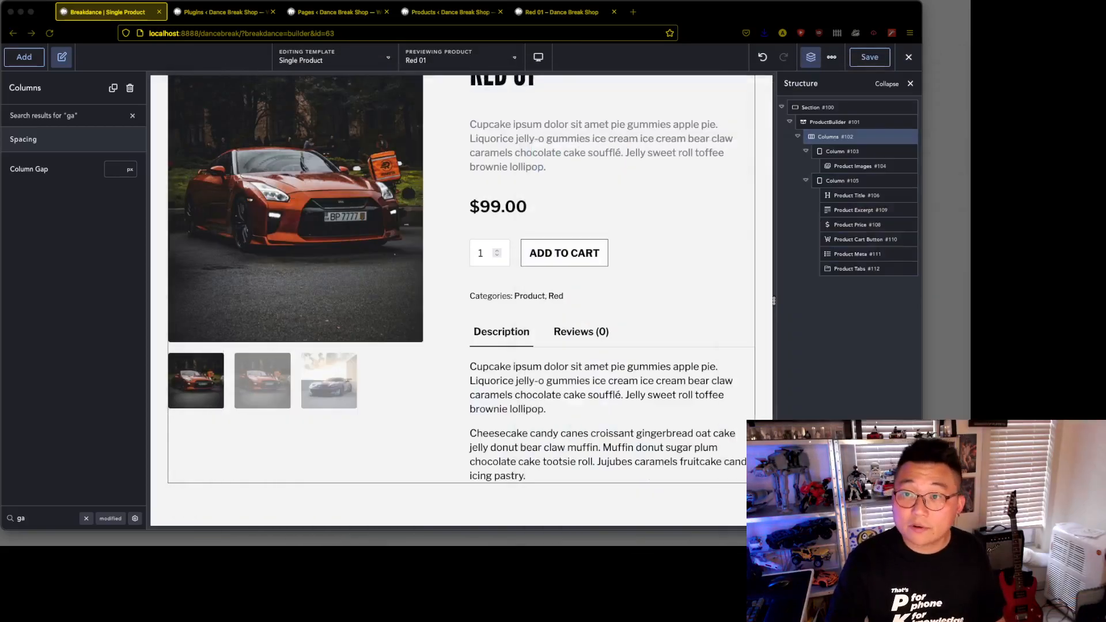
# Clear the padding of the Product Images column in Breakdance and select the parent Columns element.
pyautogui.click(848, 151)
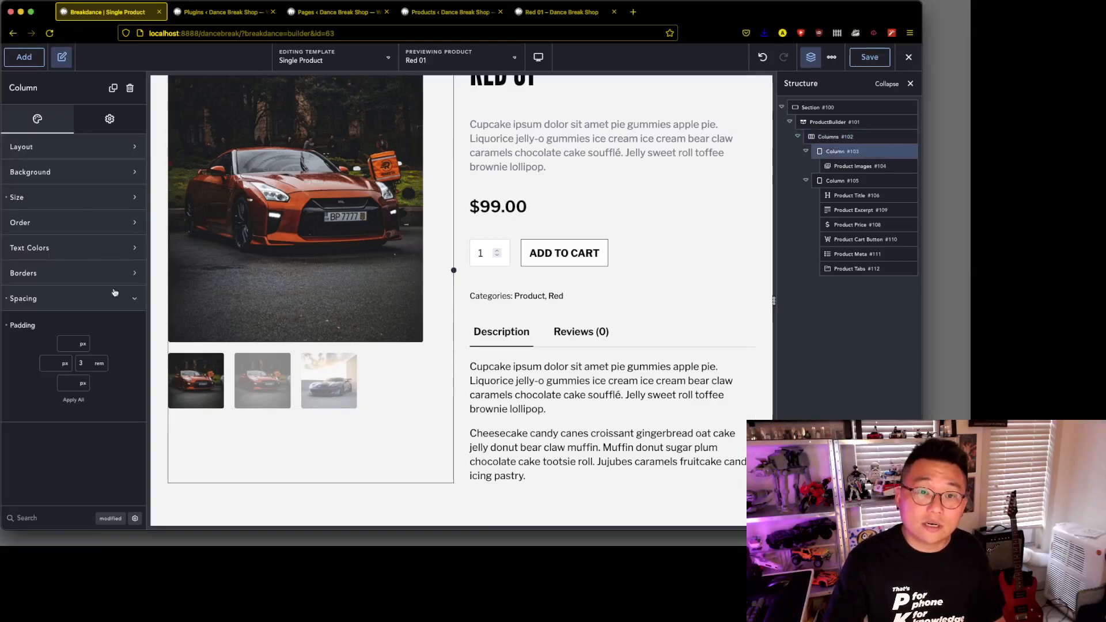
pyautogui.click(7, 326)
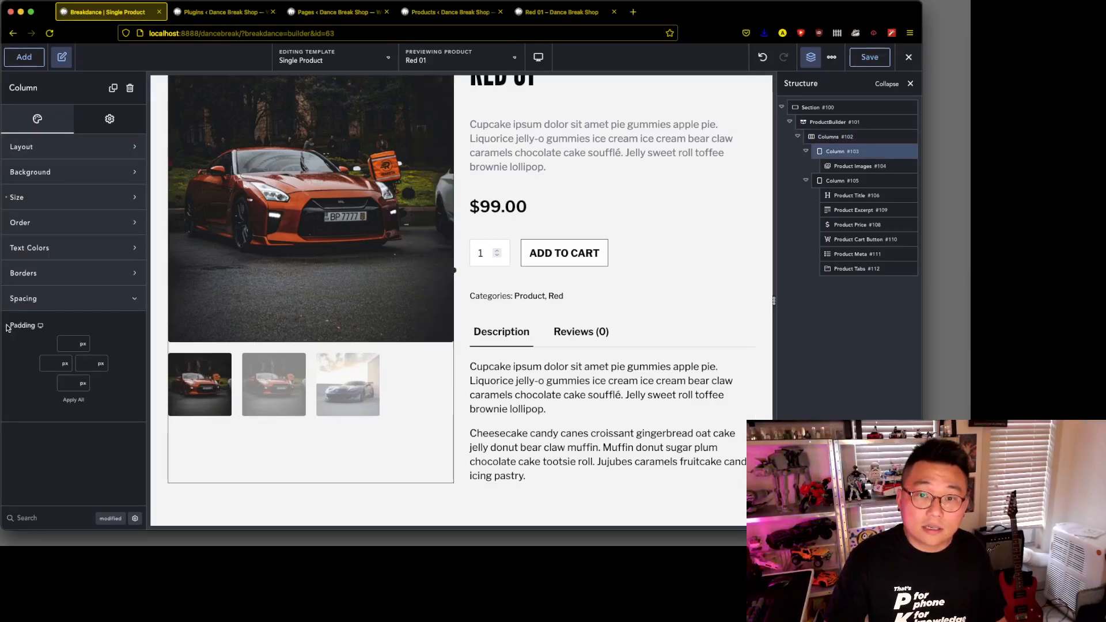
pyautogui.click(855, 138)
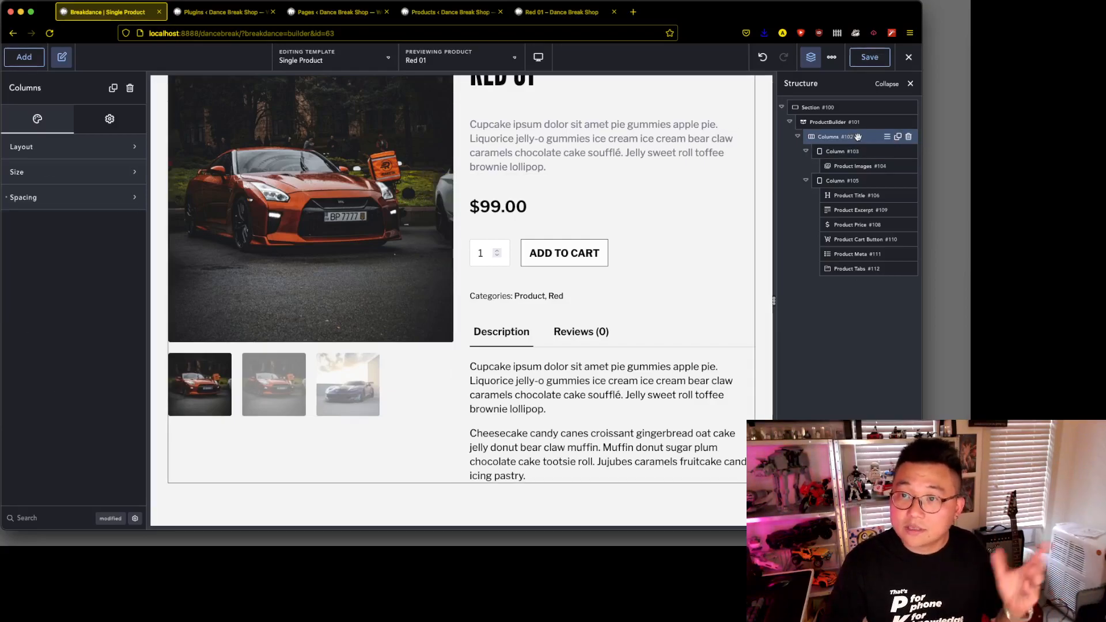
# Set the Column Gap of the Columns element to 3 rem and save the template.
pyautogui.click(41, 514)
pyautogui.write('gap')
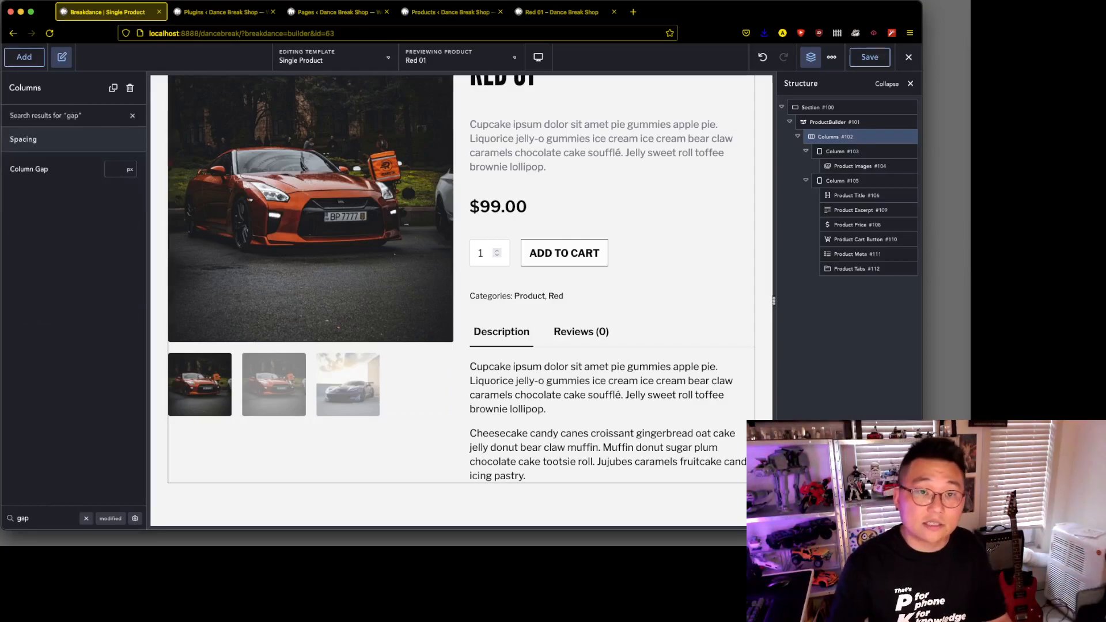
pyautogui.click(132, 172)
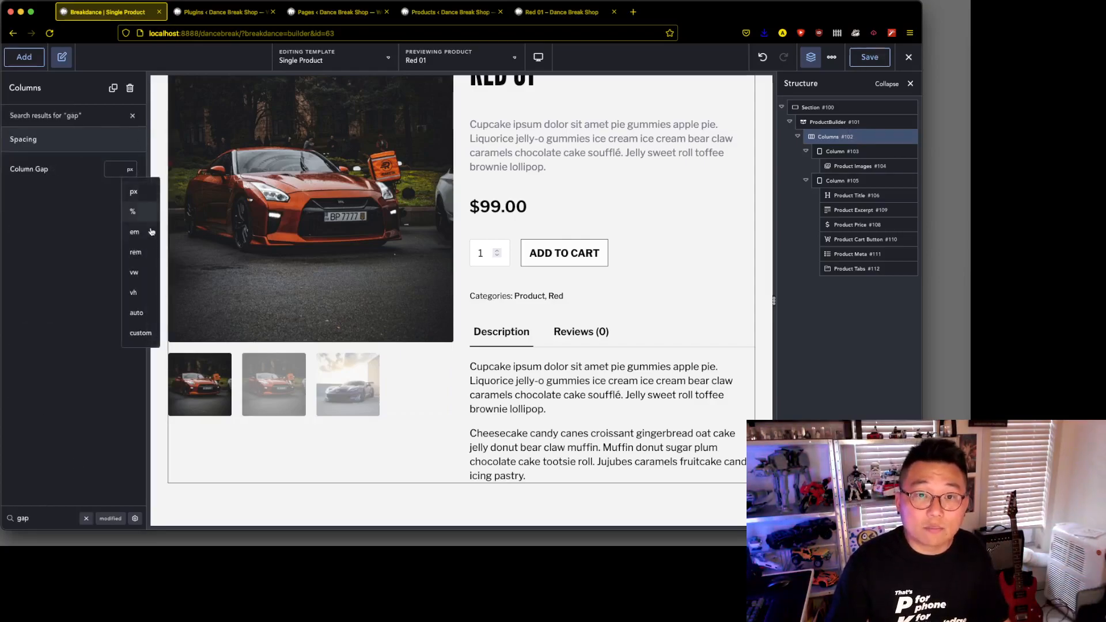
pyautogui.click(147, 253)
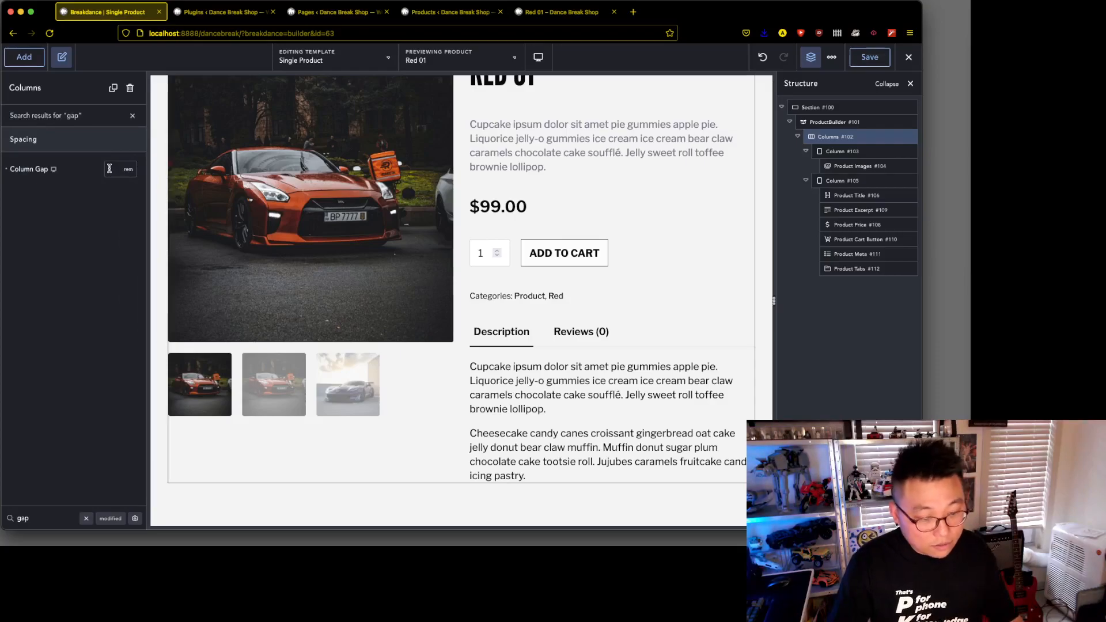
pyautogui.click(110, 168)
pyautogui.write('3')
pyautogui.click(863, 58)
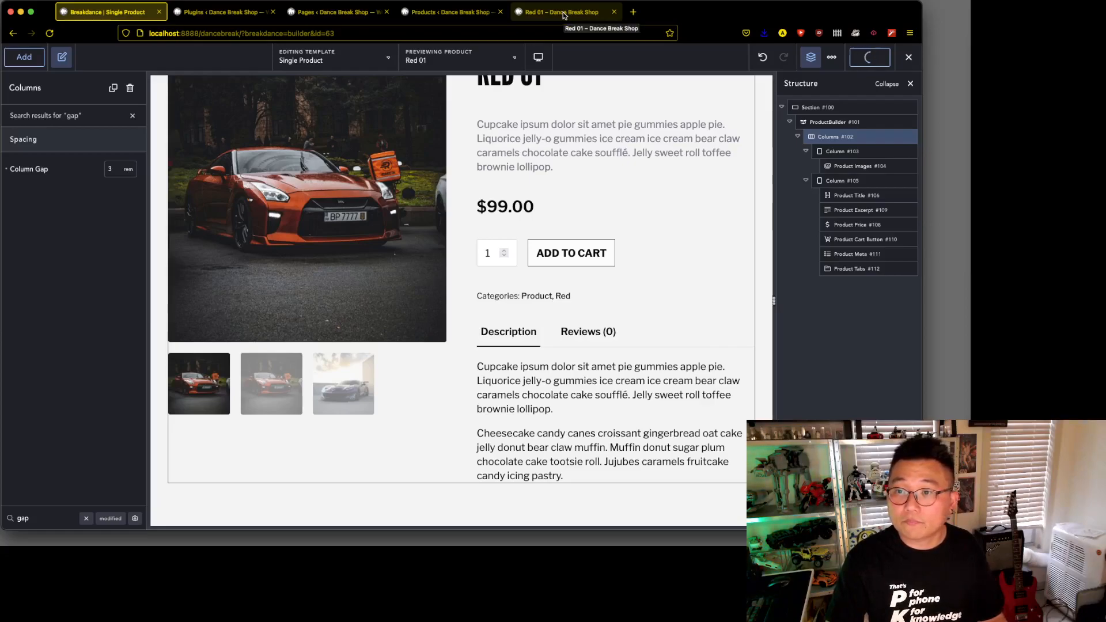
# Examine the Product Tabs element's Description content settings and its tab design options, including Background.
pyautogui.click(853, 269)
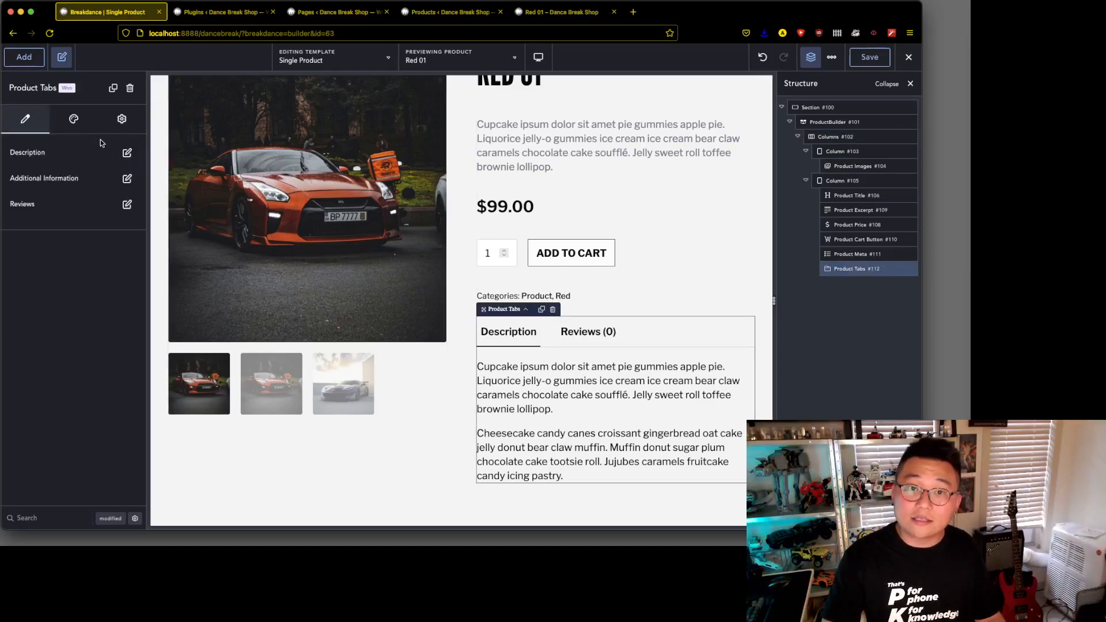
pyautogui.click(126, 153)
pyautogui.click(127, 153)
pyautogui.click(74, 120)
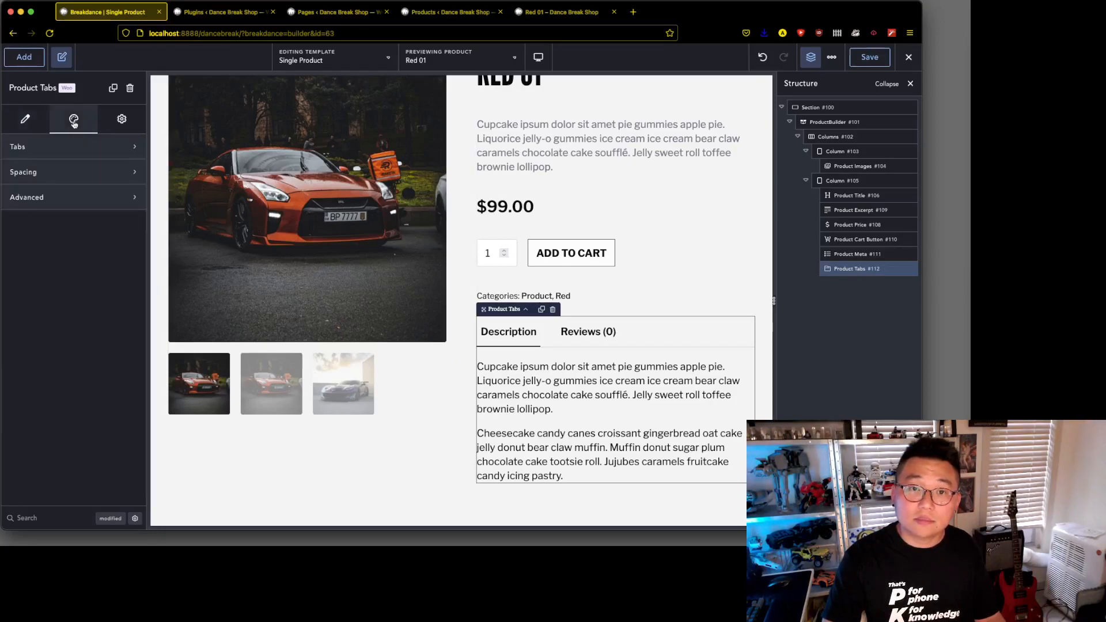
pyautogui.click(80, 155)
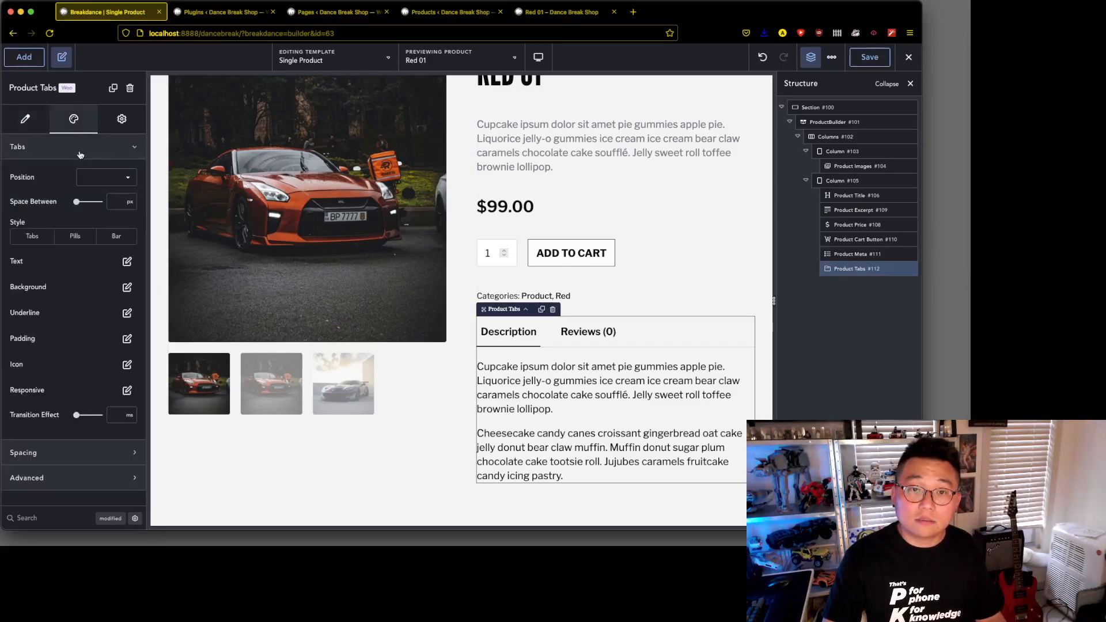
pyautogui.click(126, 287)
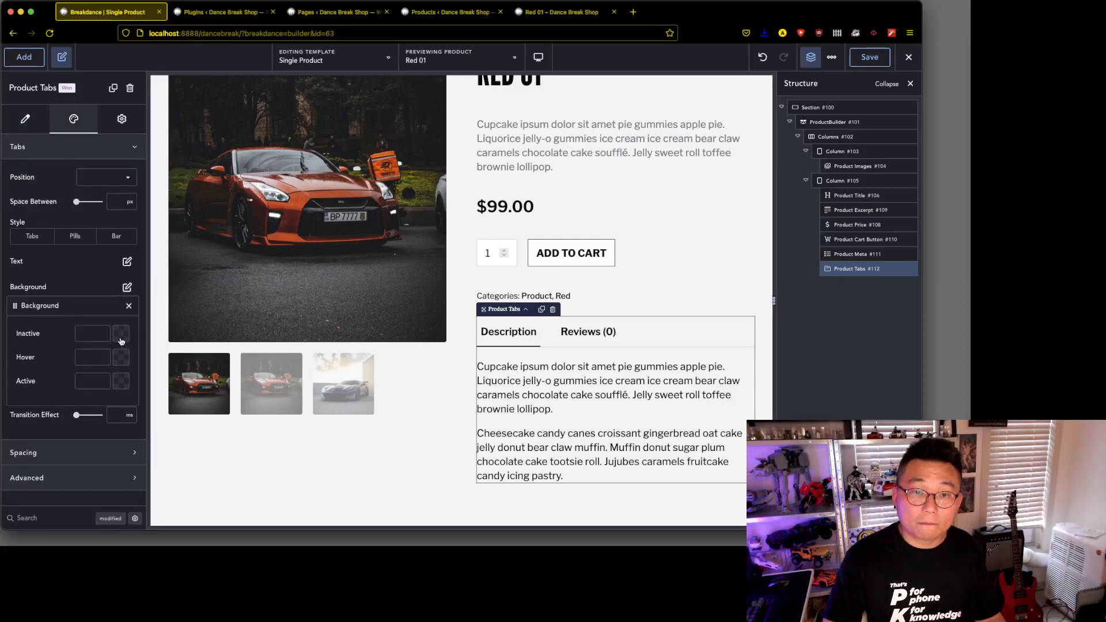
pyautogui.click(126, 308)
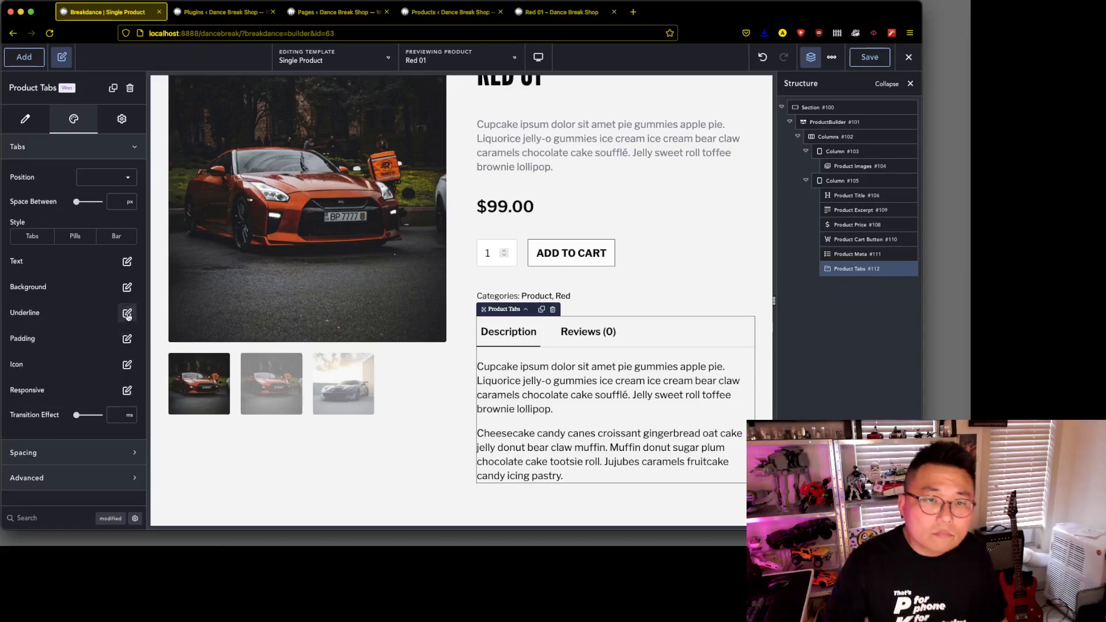
# Compare the Product Tabs styles including Bar, keep the Tabs style, and check its Padding and Background options.
pyautogui.click(77, 237)
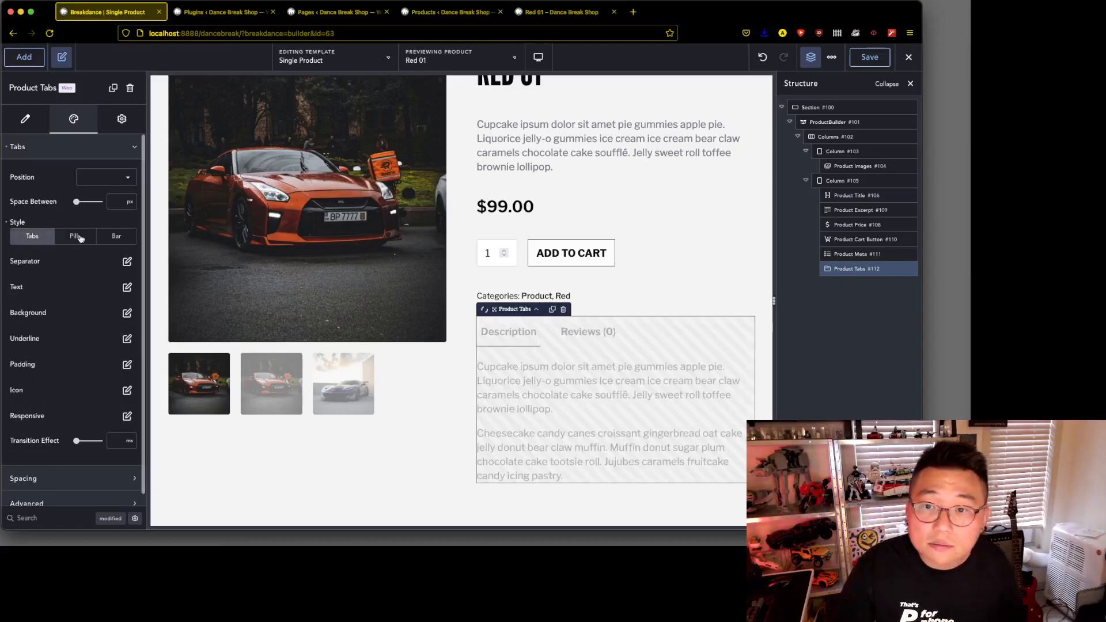
pyautogui.click(118, 237)
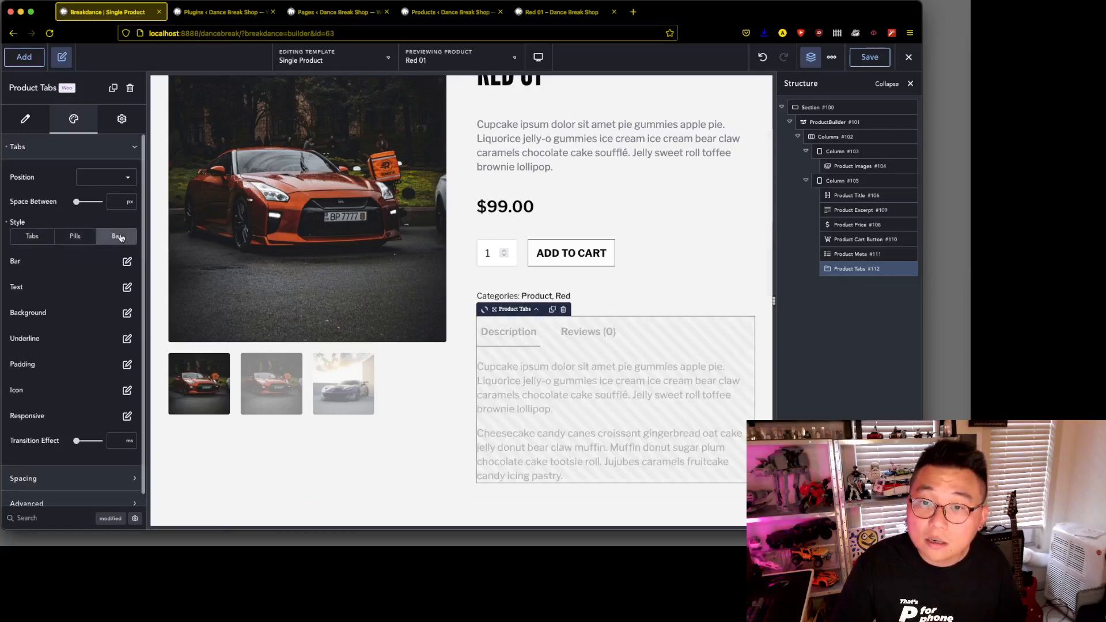
pyautogui.click(25, 239)
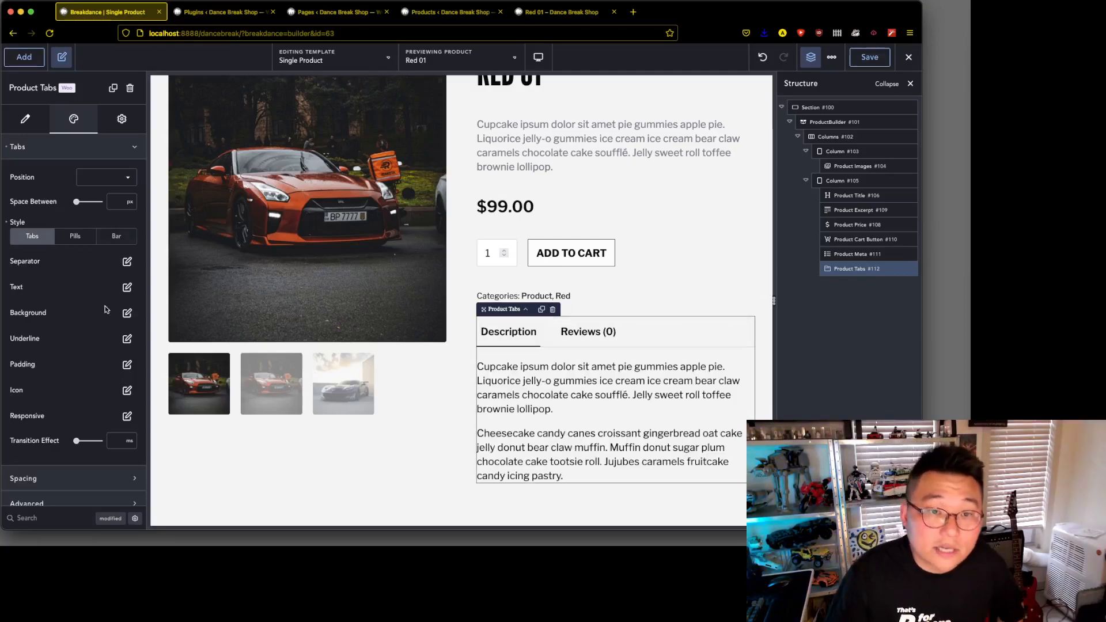
pyautogui.click(127, 365)
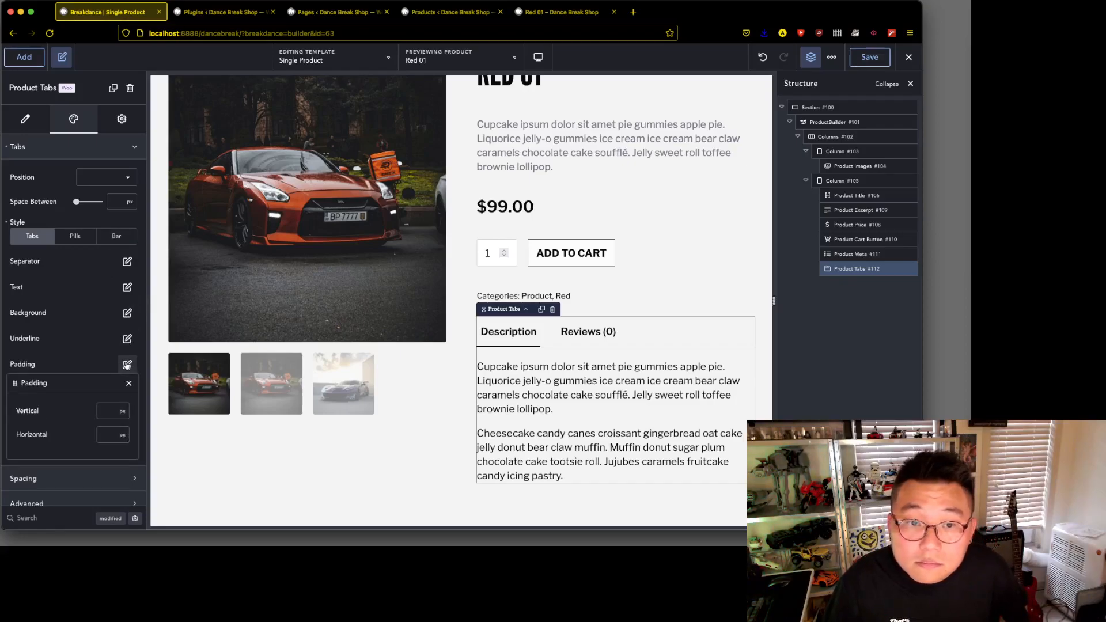
pyautogui.click(127, 365)
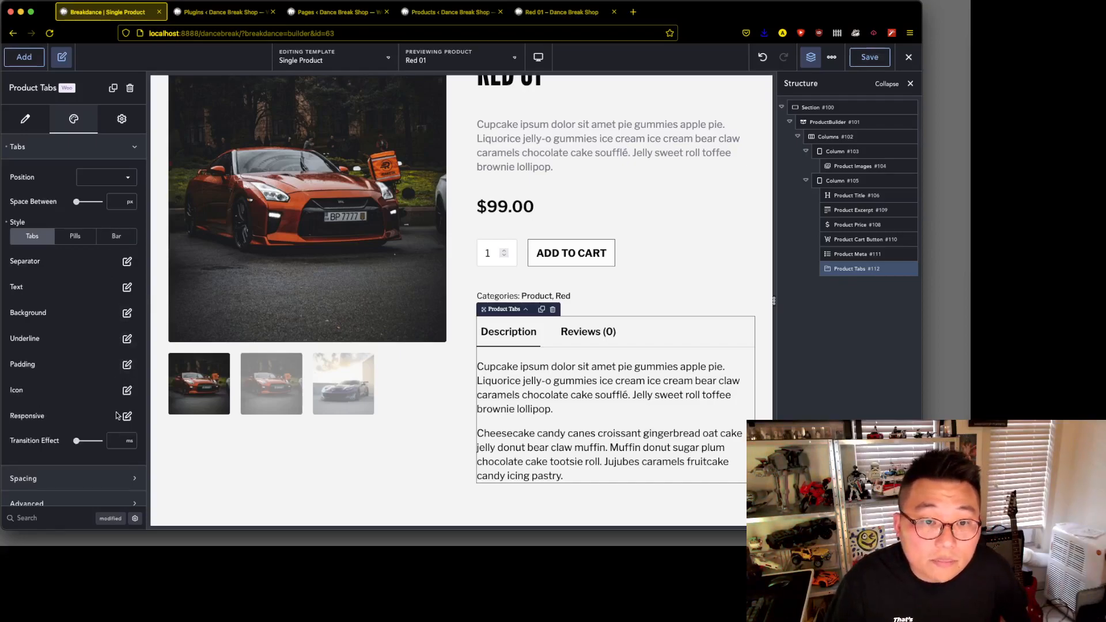
pyautogui.click(127, 313)
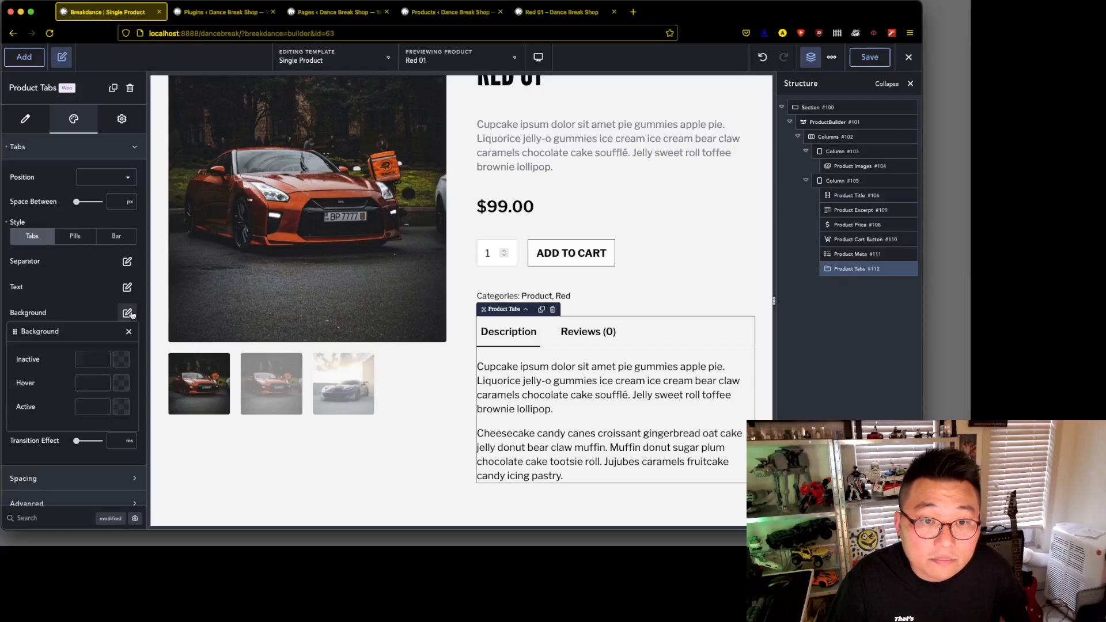
pyautogui.click(128, 313)
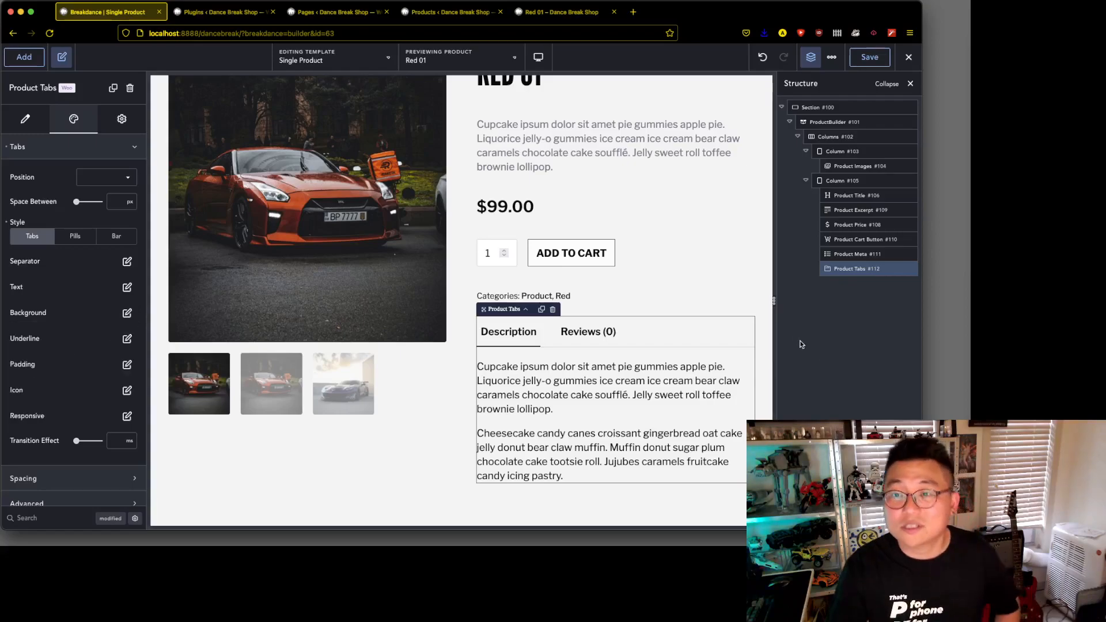
# Save the template and reload the live Red 01 product page to review the layout.
pyautogui.click(388, 505)
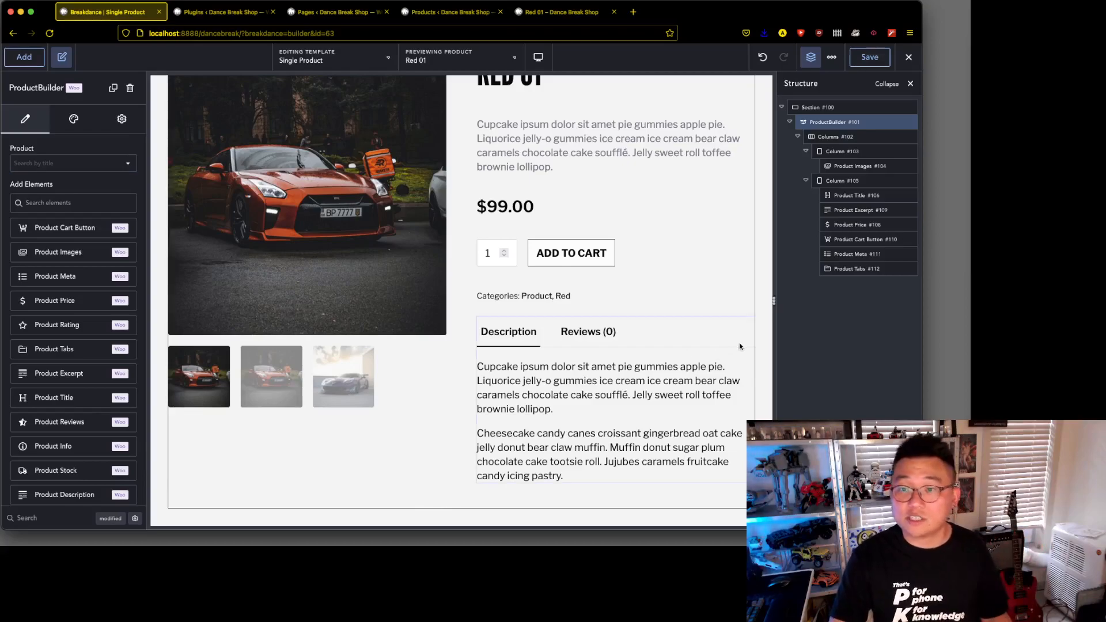
pyautogui.scroll(2, 720, 291)
pyautogui.scroll(-5, 718, 318)
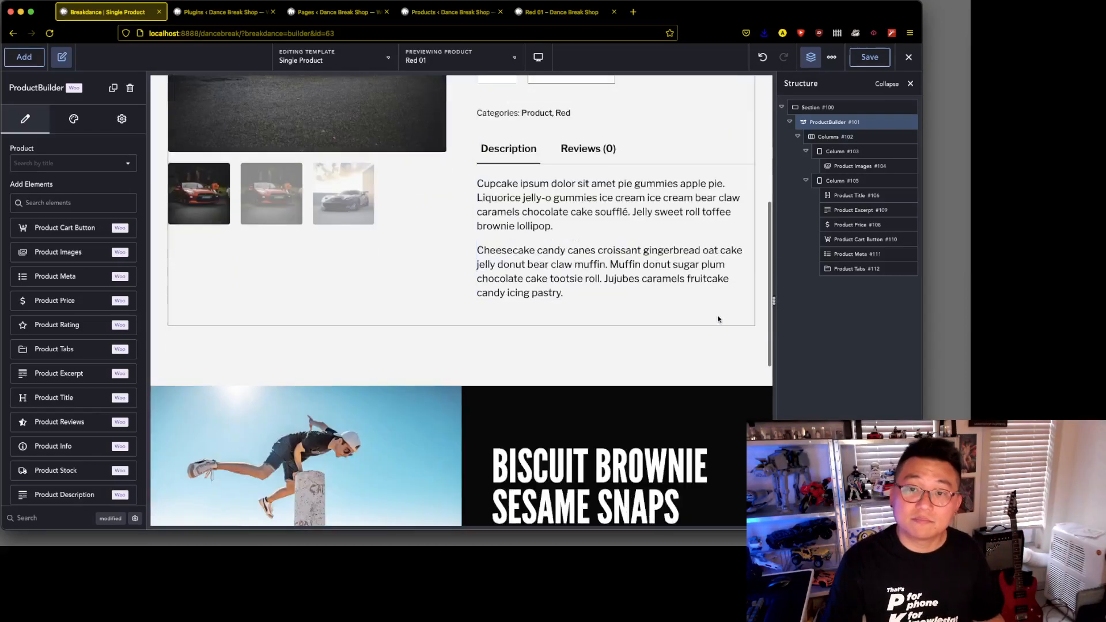
pyautogui.scroll(4, 718, 317)
pyautogui.click(870, 56)
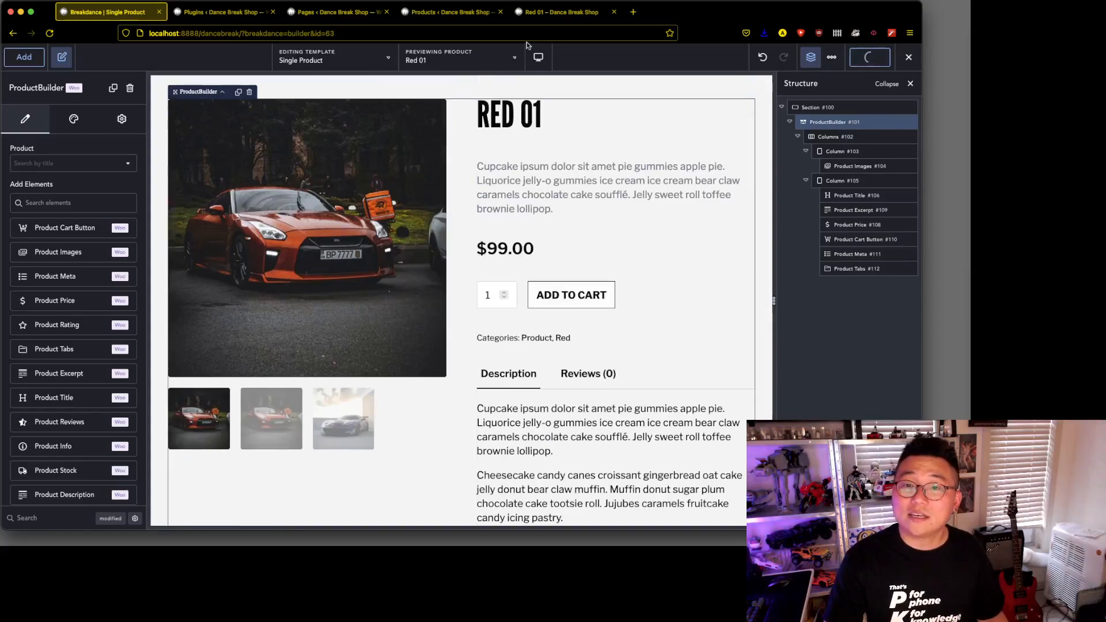
pyautogui.click(576, 12)
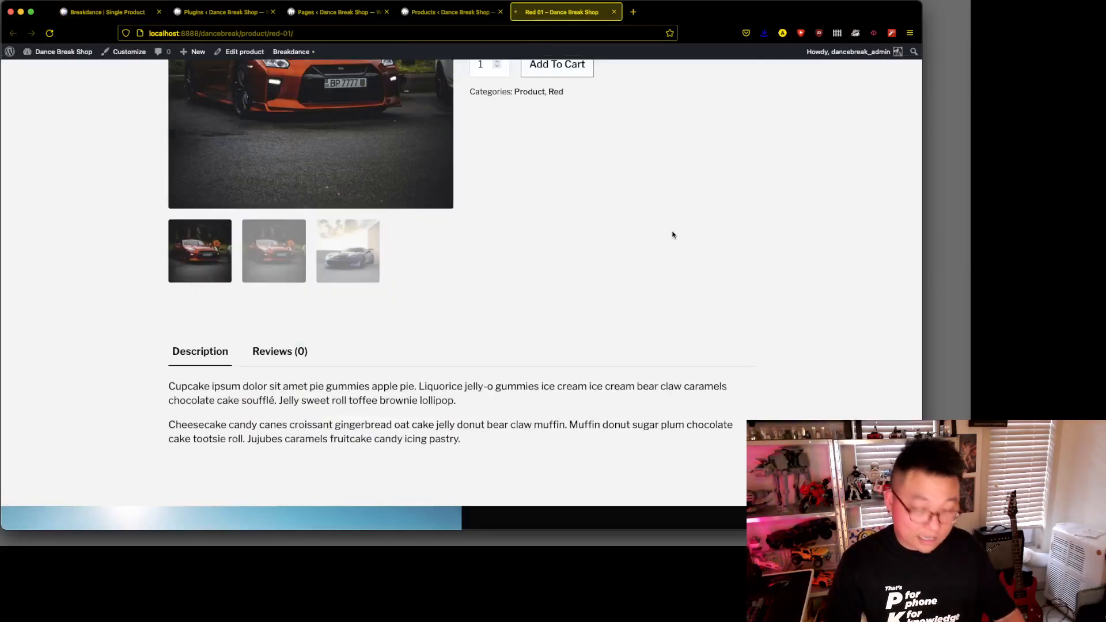
pyautogui.press('super+r')
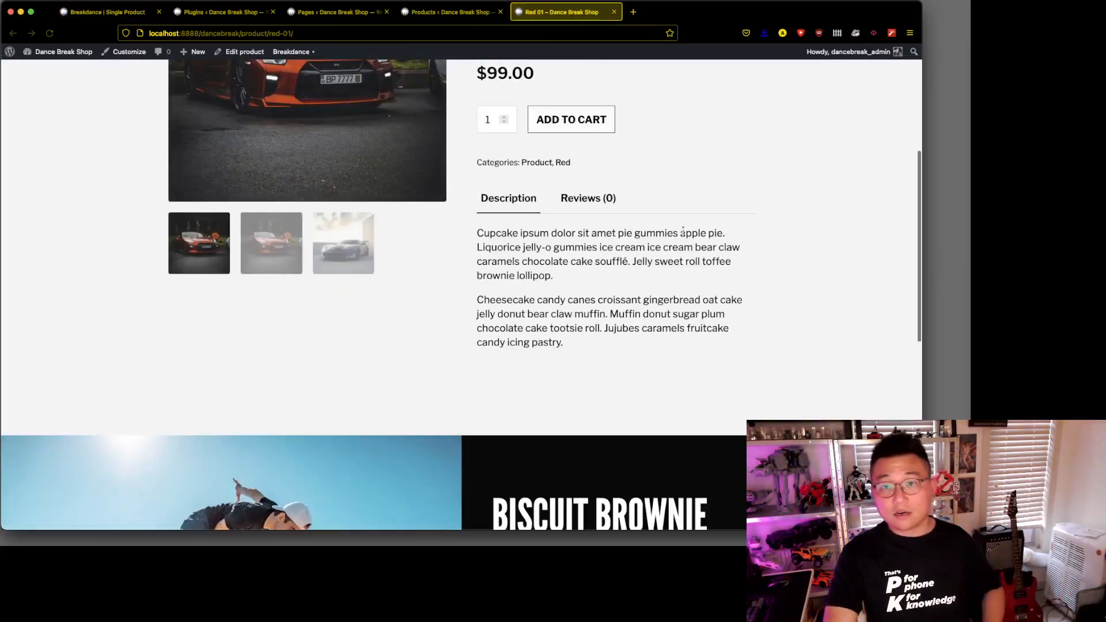
pyautogui.scroll(4, 739, 358)
pyautogui.scroll(-2, 740, 358)
pyautogui.scroll(1, 739, 360)
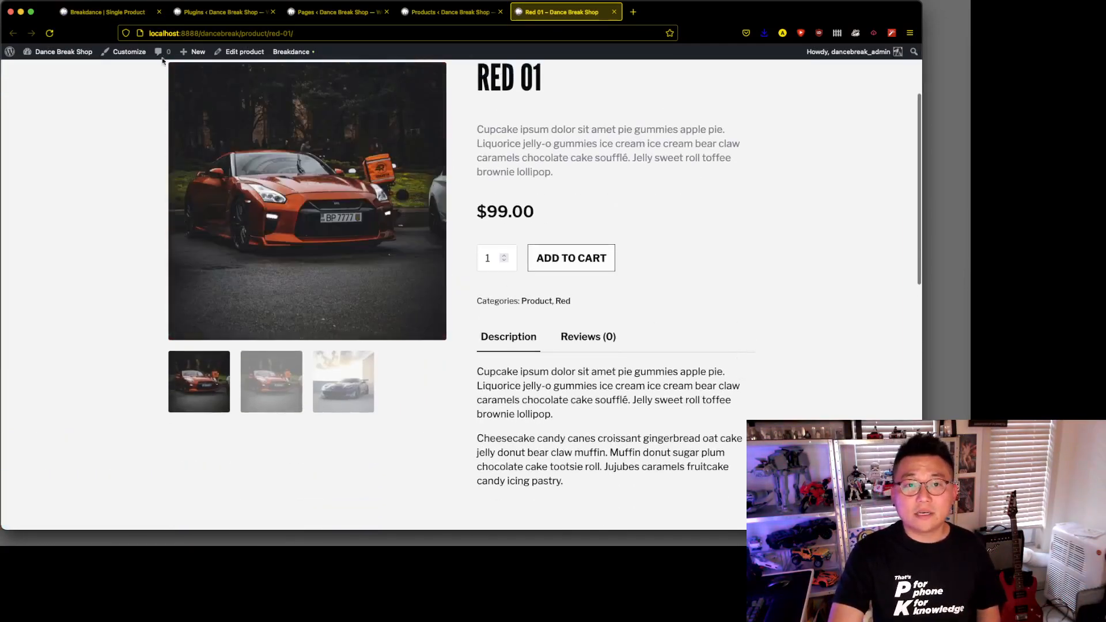
# Back in the Single Product template, collapse the ProductBuilder and add a new Section after the existing one.
pyautogui.click(117, 11)
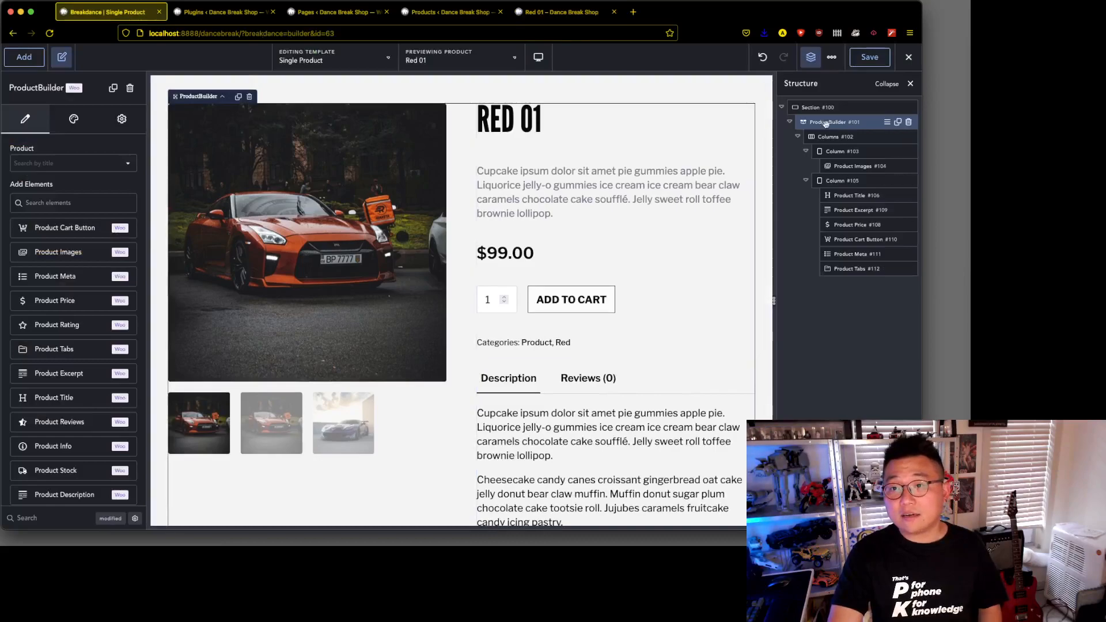
pyautogui.click(791, 122)
pyautogui.click(812, 108)
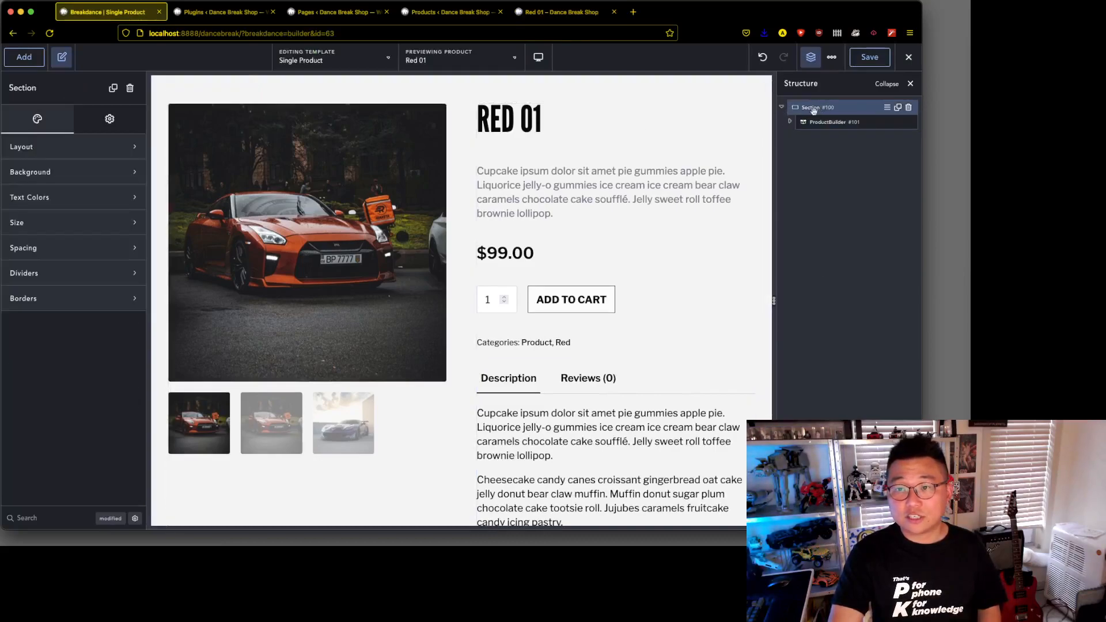
pyautogui.click(24, 57)
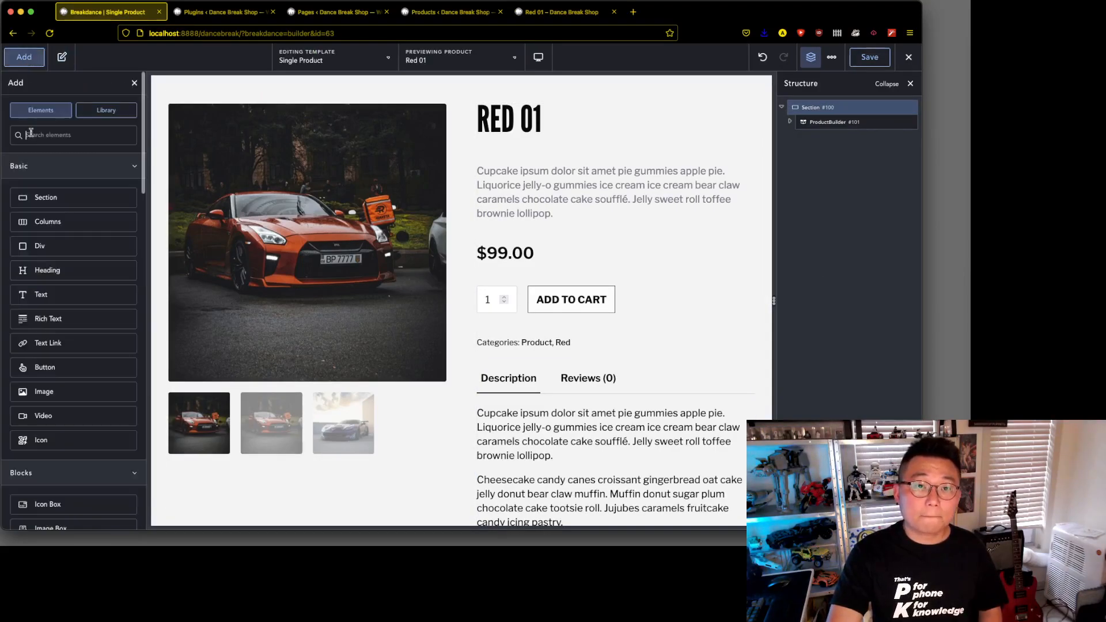
pyautogui.click(35, 196)
# Add the WooCommerce Related Products element inside the new empty section.
pyautogui.click(24, 57)
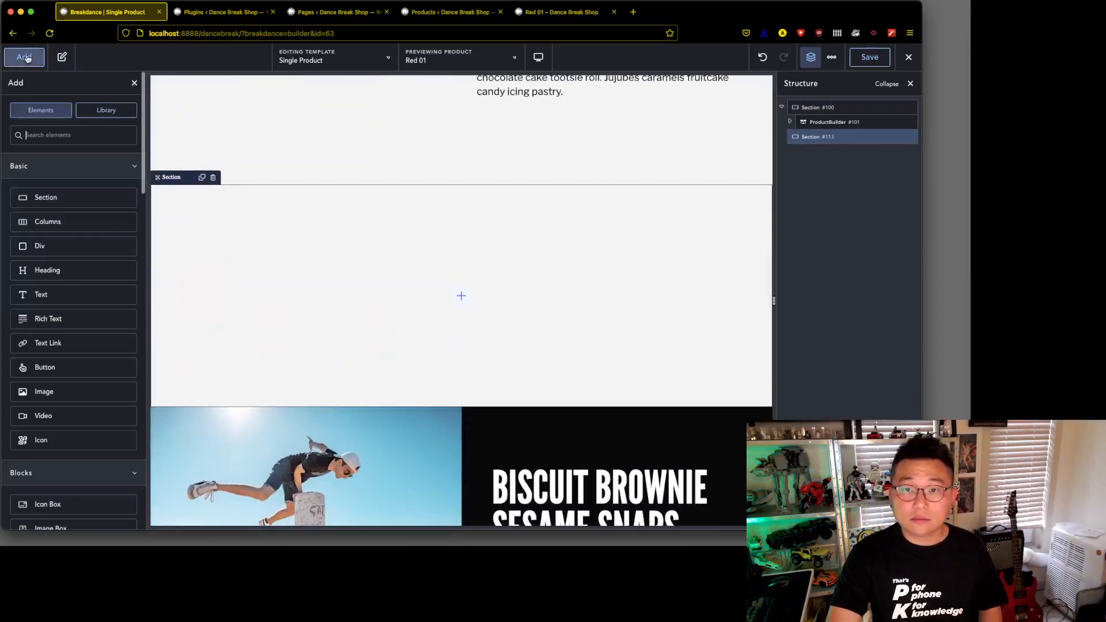
pyautogui.scroll(-10, 56, 487)
pyautogui.click(75, 522)
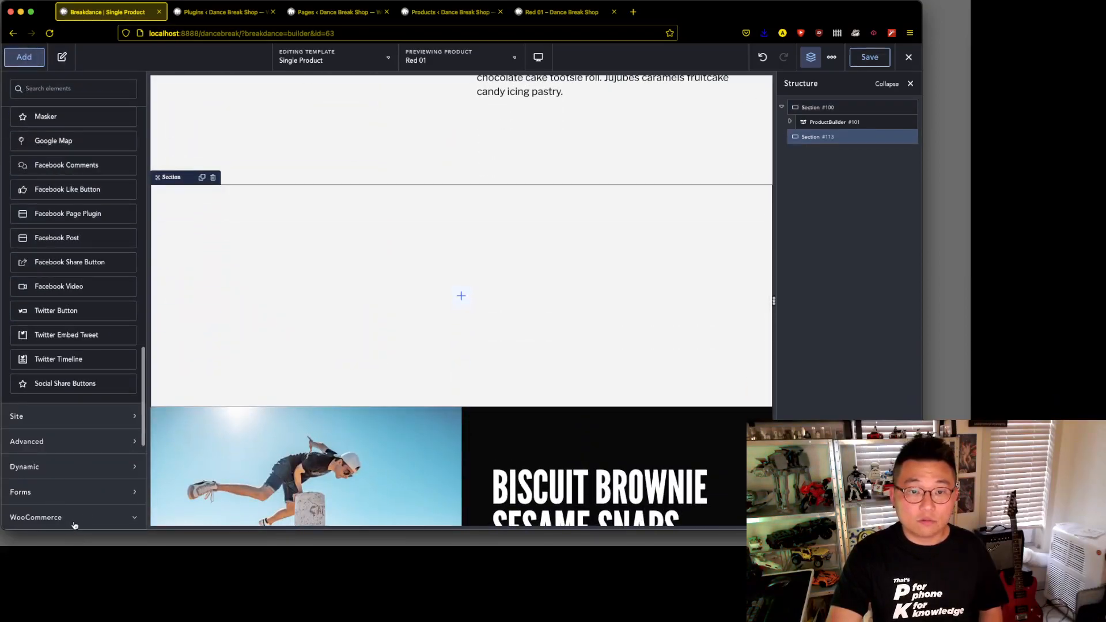
pyautogui.scroll(-8, 87, 513)
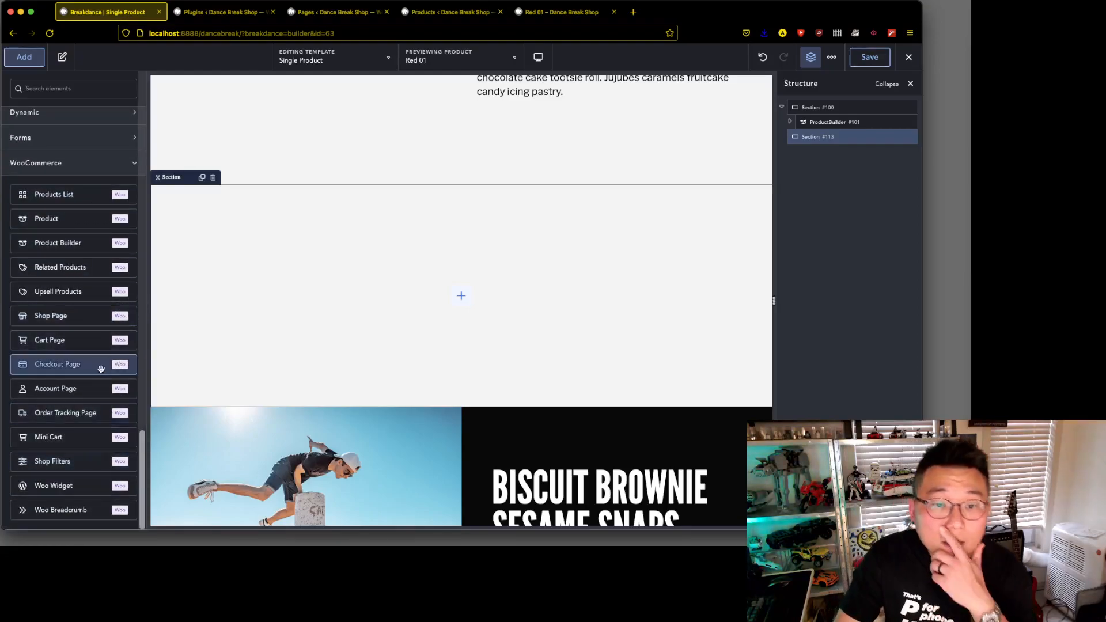
pyautogui.click(84, 272)
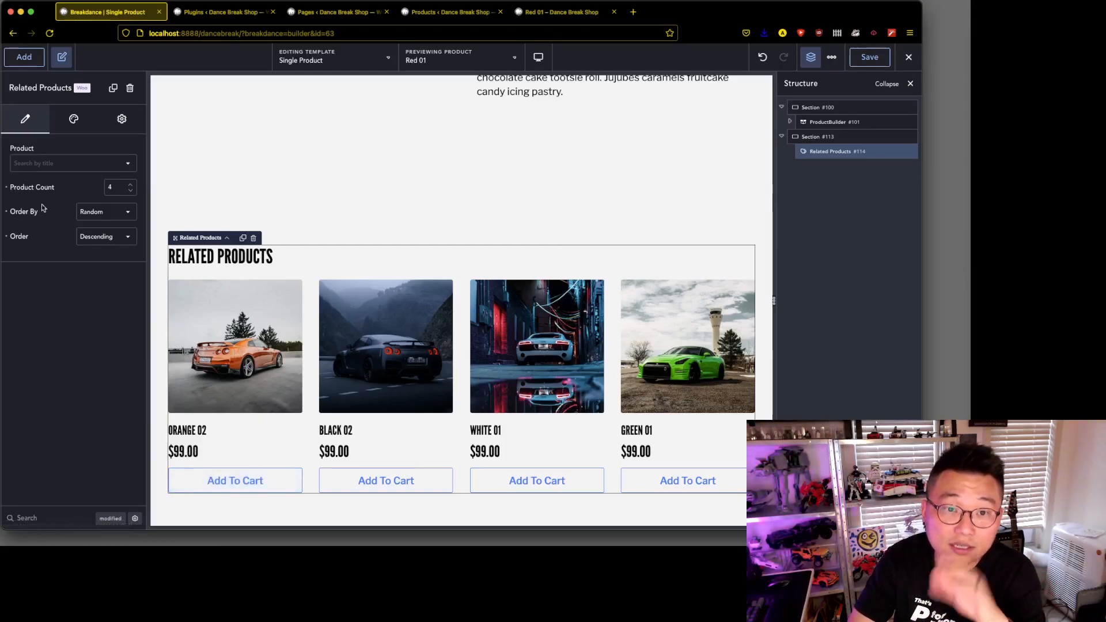
# Set the Current Price Typography font family of the Related Products element to Libre Franklin.
pyautogui.click(74, 122)
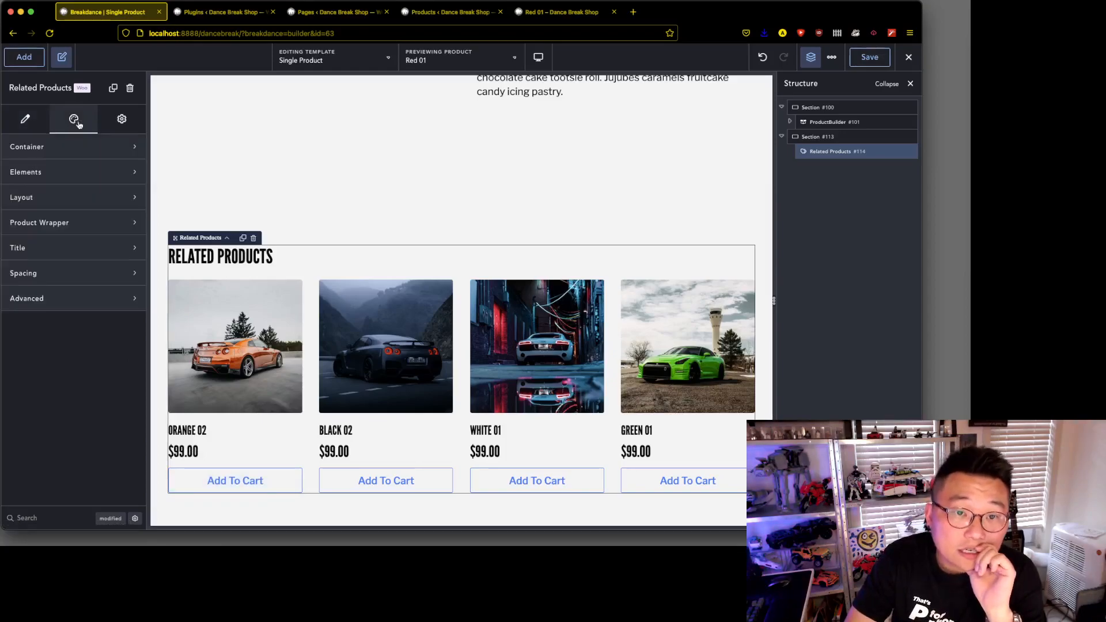
pyautogui.click(86, 171)
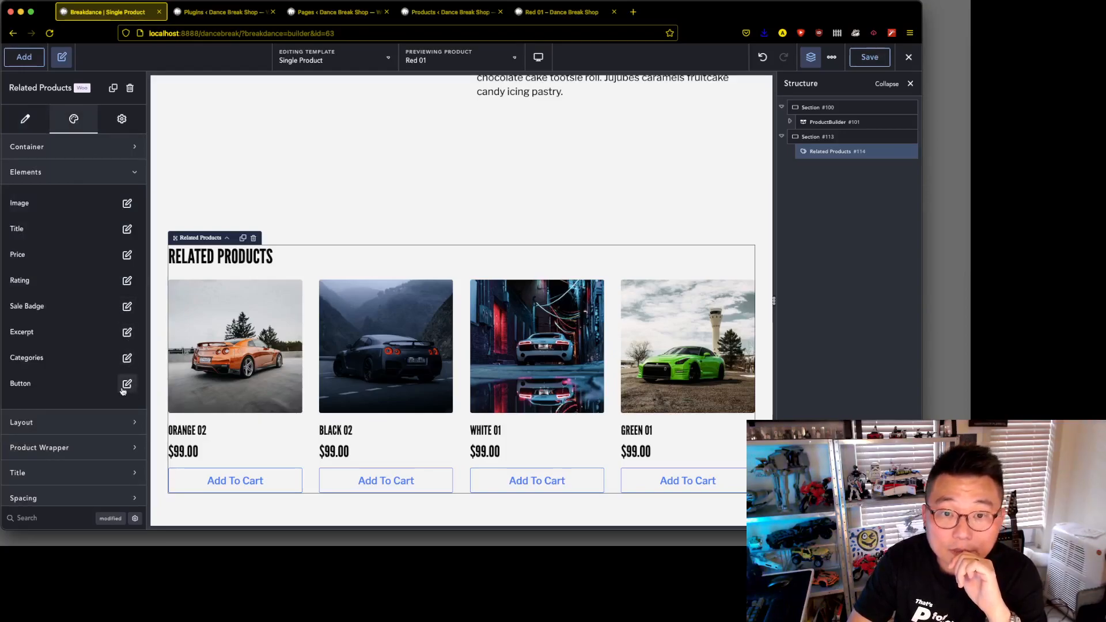
pyautogui.click(127, 254)
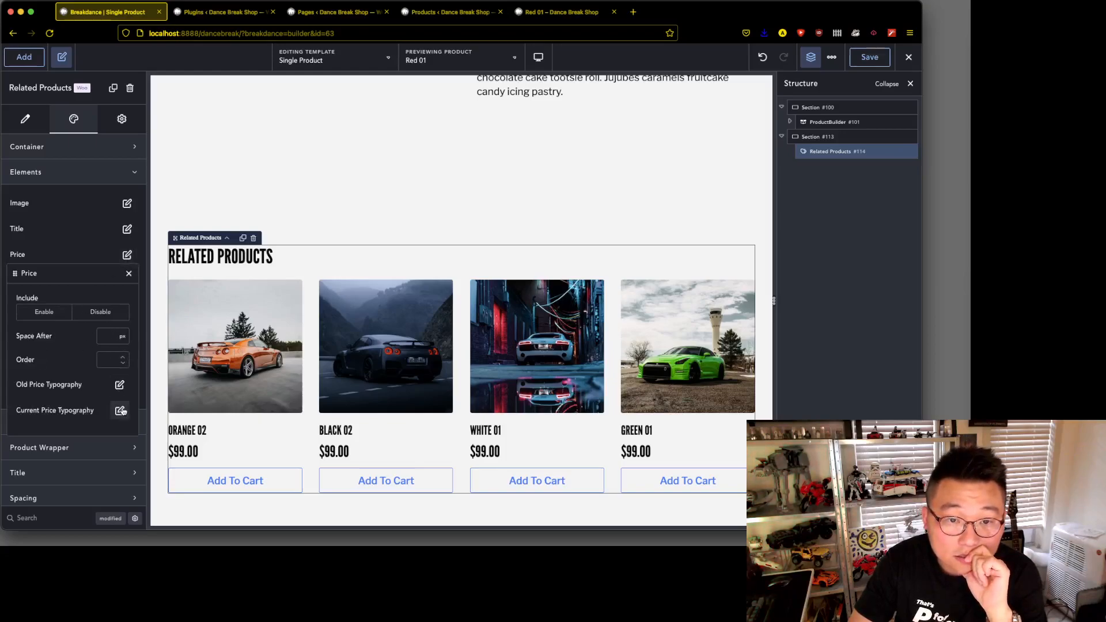
pyautogui.click(119, 386)
pyautogui.click(120, 410)
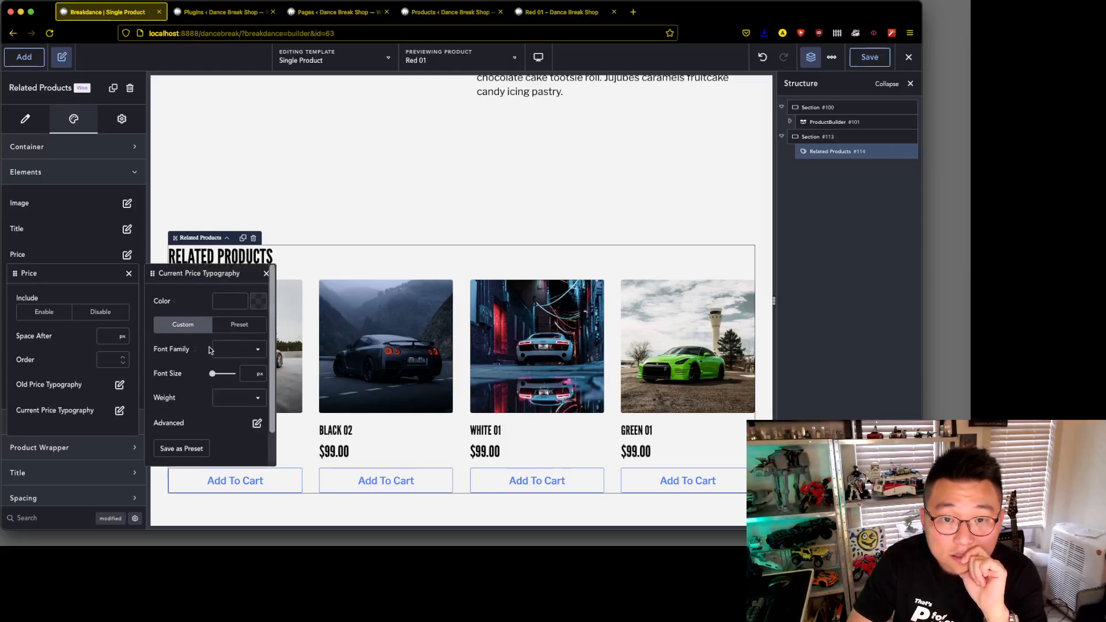
pyautogui.click(254, 349)
pyautogui.write('libre f')
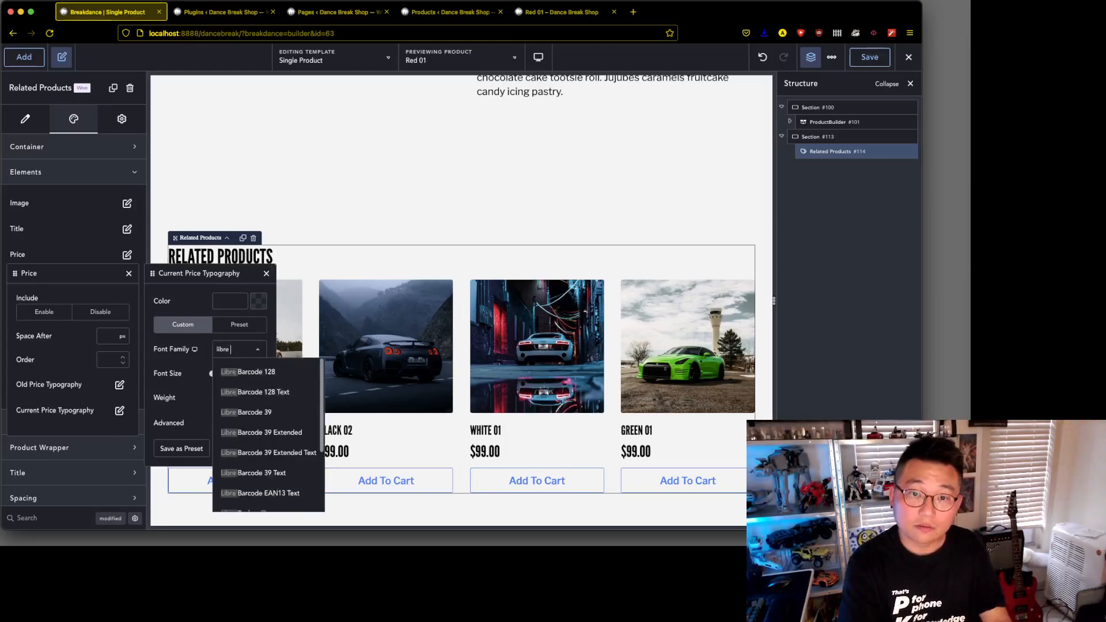
pyautogui.click(259, 377)
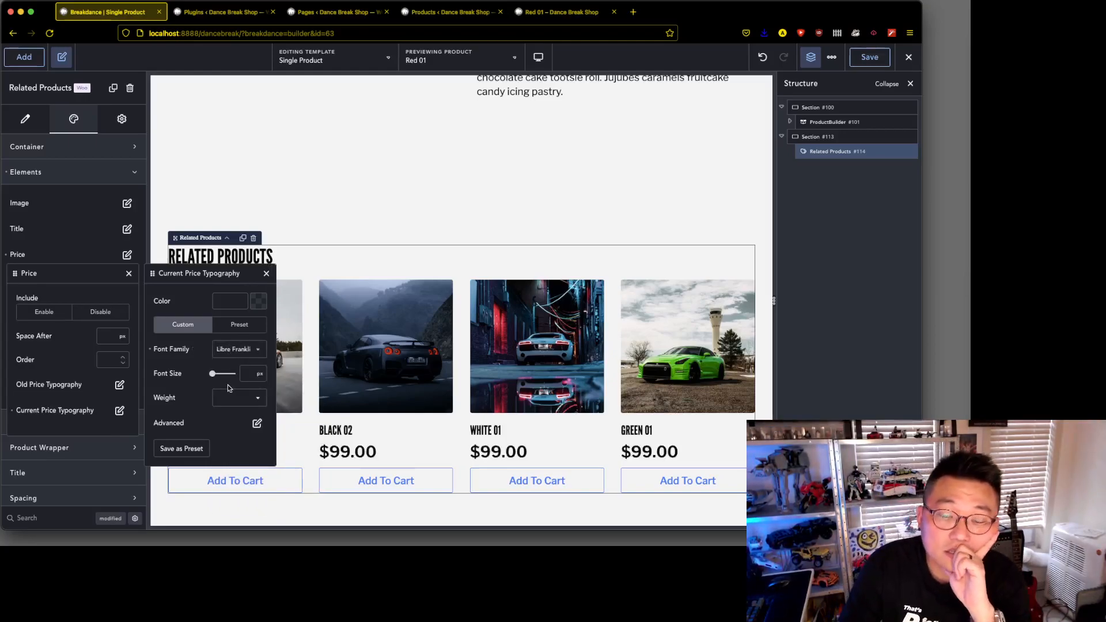
# Check the price text in the Adobe XD mockup and set the Related Products Current Price Typography font size to 1.2 rem.
pyautogui.click(260, 375)
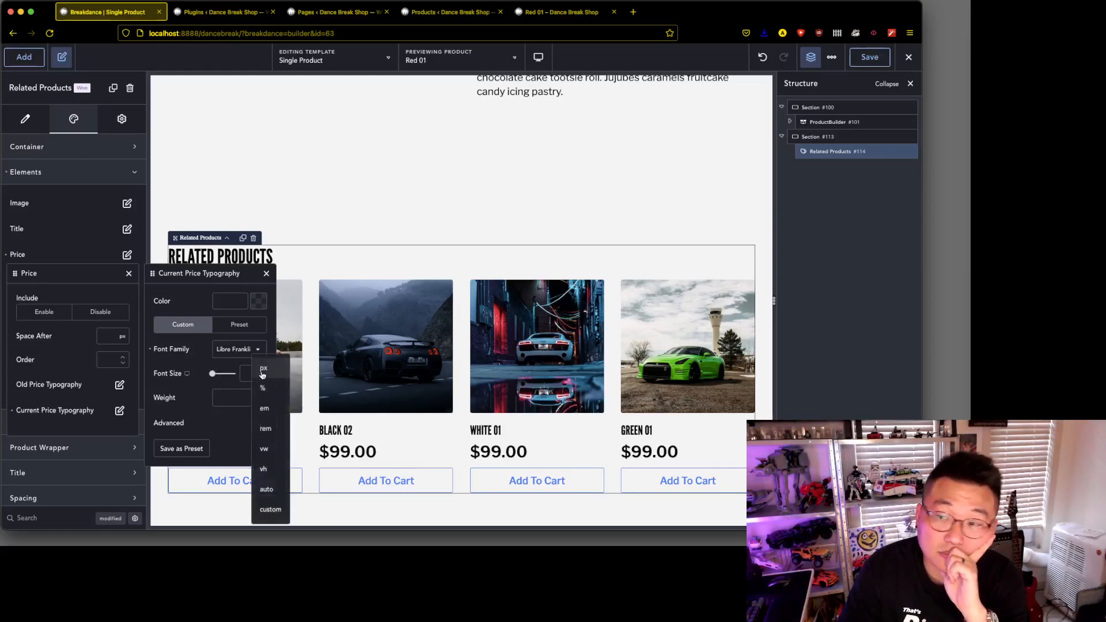
pyautogui.press('super+Tab')
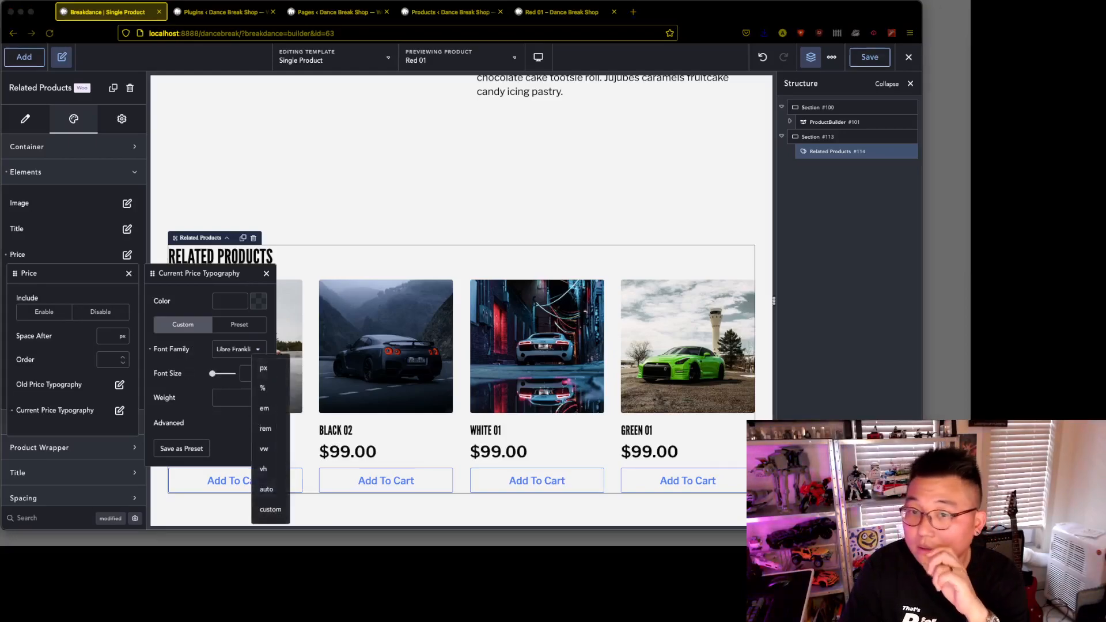
pyautogui.hscroll(-5, 725, 359)
pyautogui.hscroll(-5, 726, 360)
pyautogui.click(795, 345)
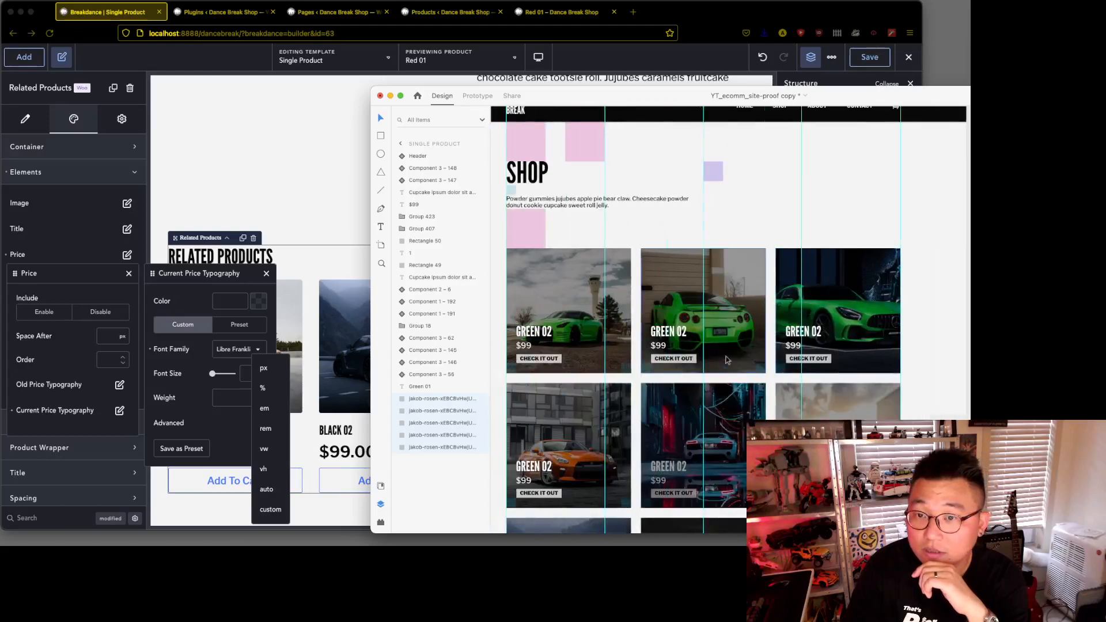
pyautogui.moveTo(916, 101); pyautogui.dragTo(1105, 389)
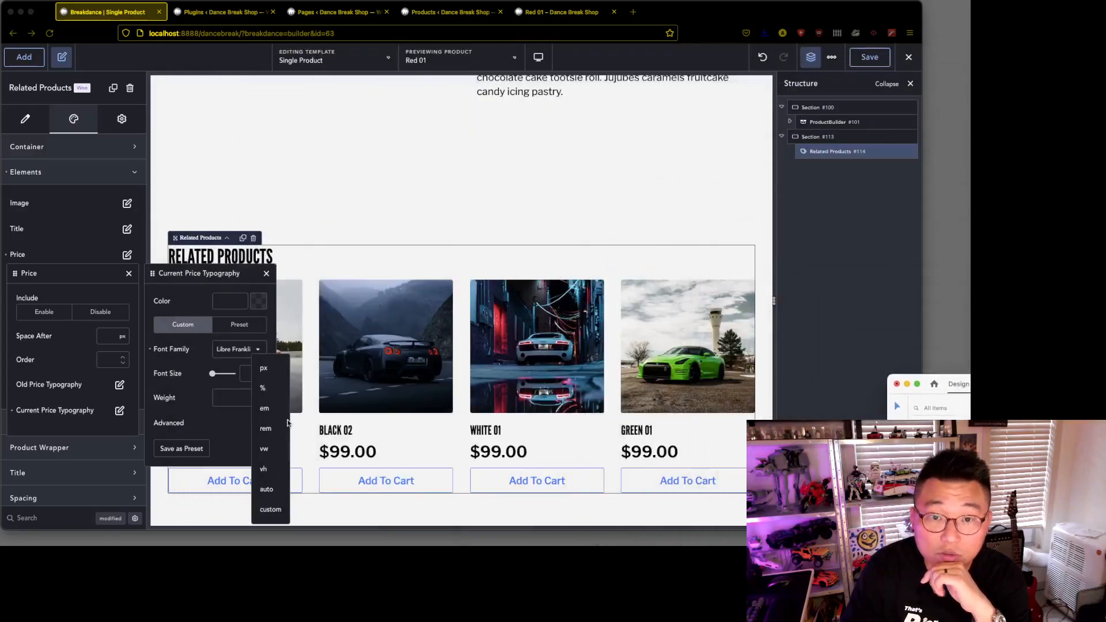
pyautogui.click(268, 428)
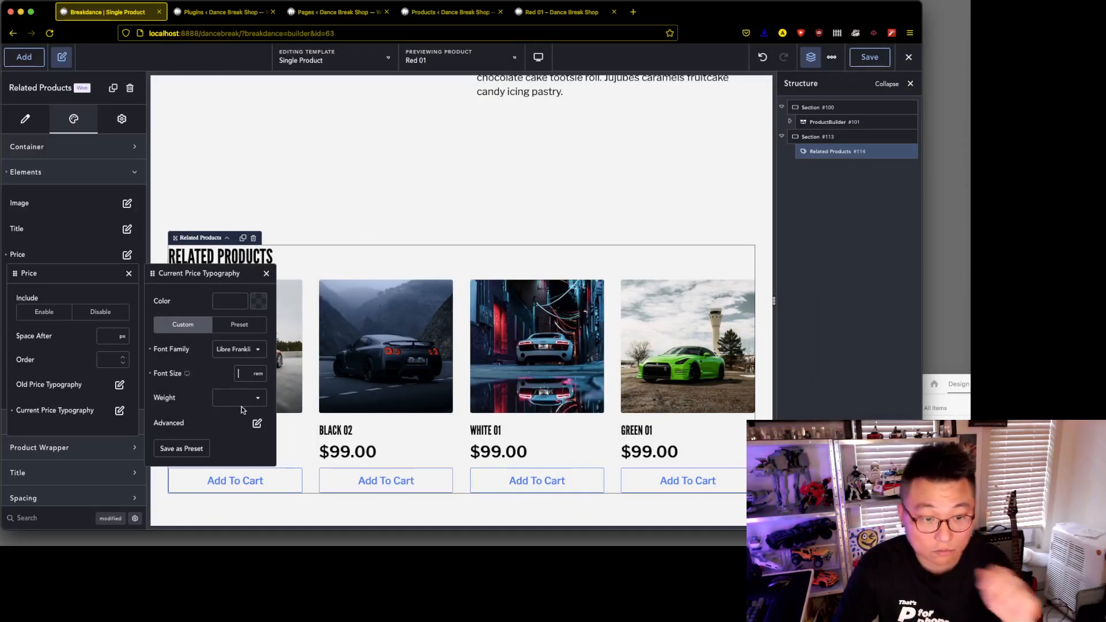
pyautogui.write('1.2')
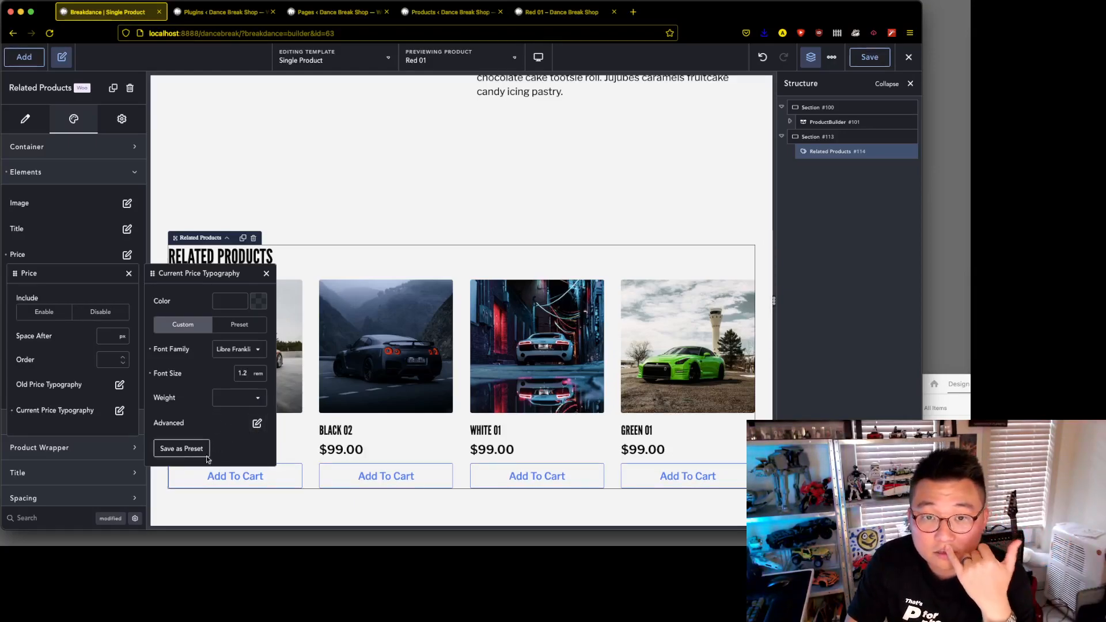
pyautogui.click(340, 227)
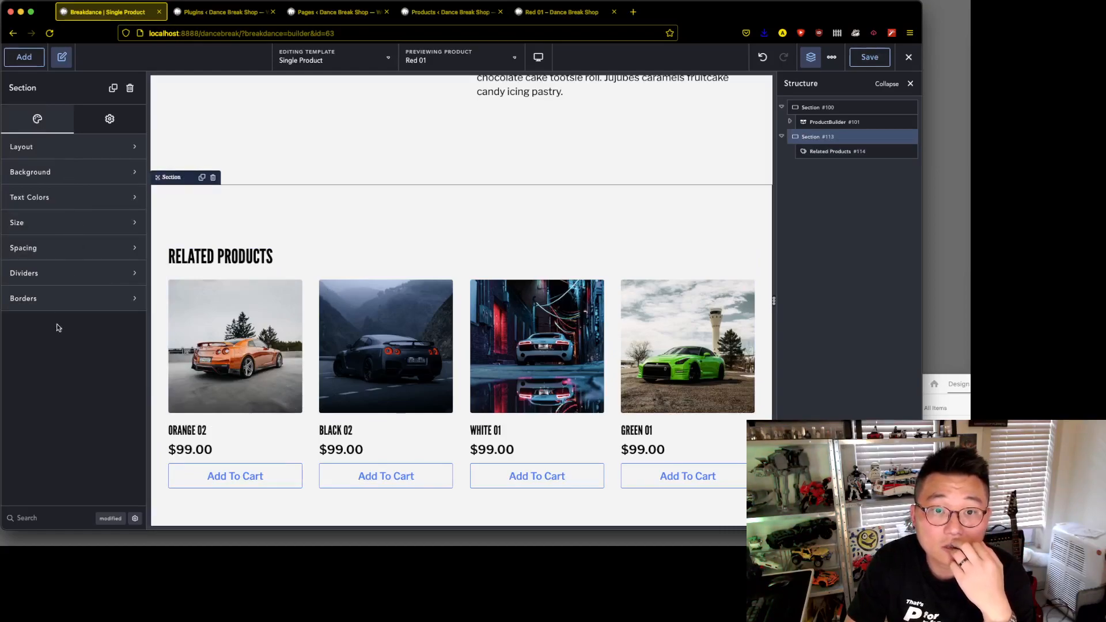
pyautogui.click(68, 148)
pyautogui.click(67, 148)
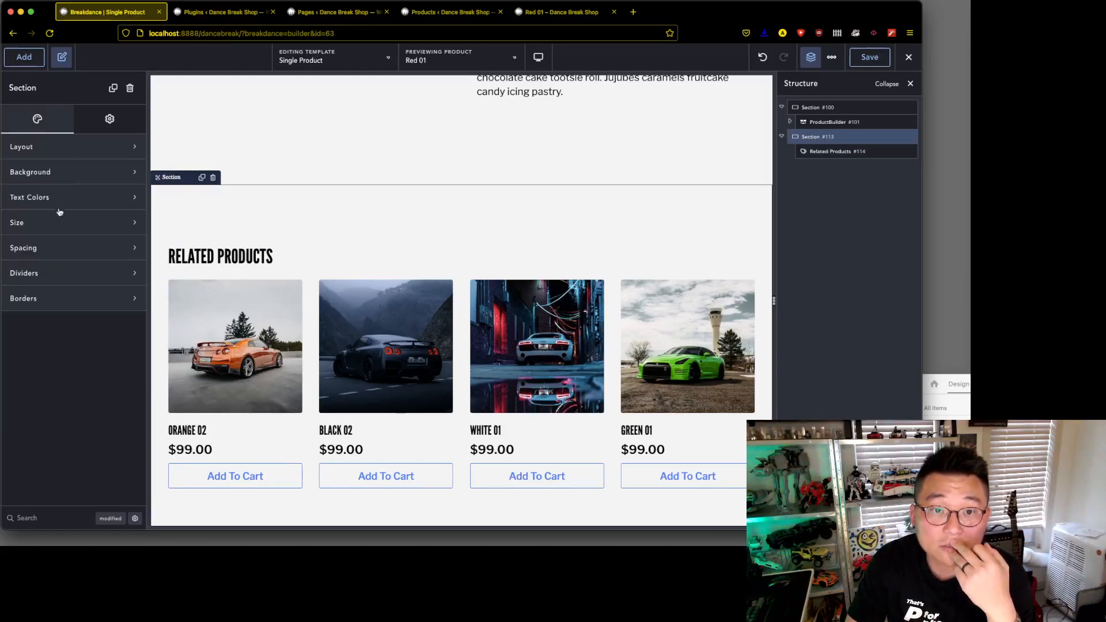
# Set the font family of the product Title typography in the Related Products element to League Gothic.
pyautogui.click(217, 422)
pyautogui.click(127, 230)
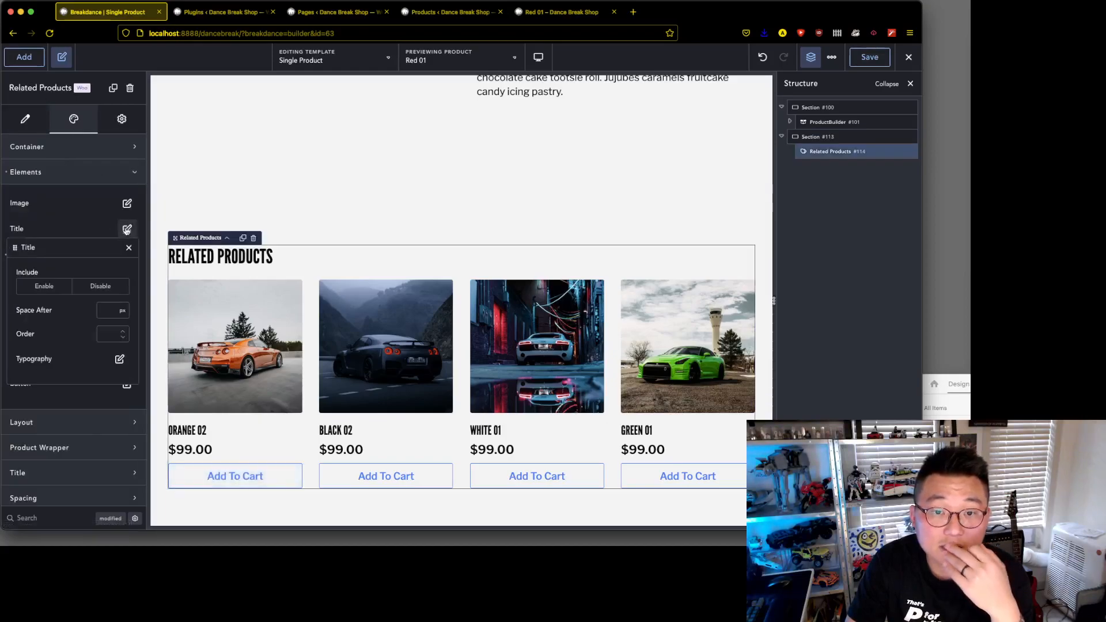
pyautogui.click(119, 359)
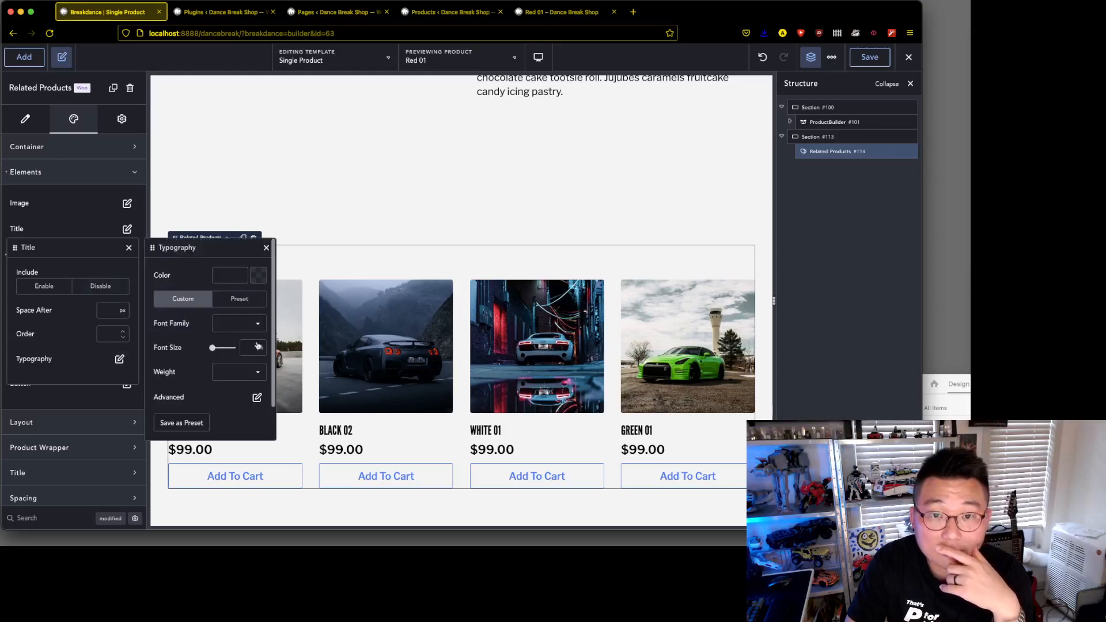
pyautogui.click(249, 309)
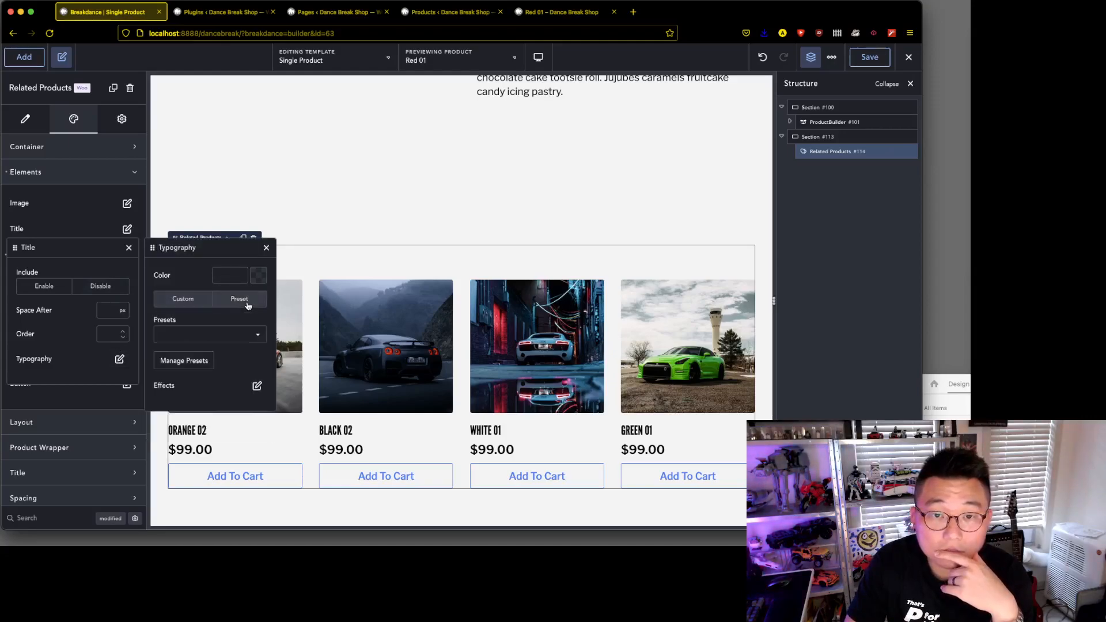
pyautogui.click(259, 337)
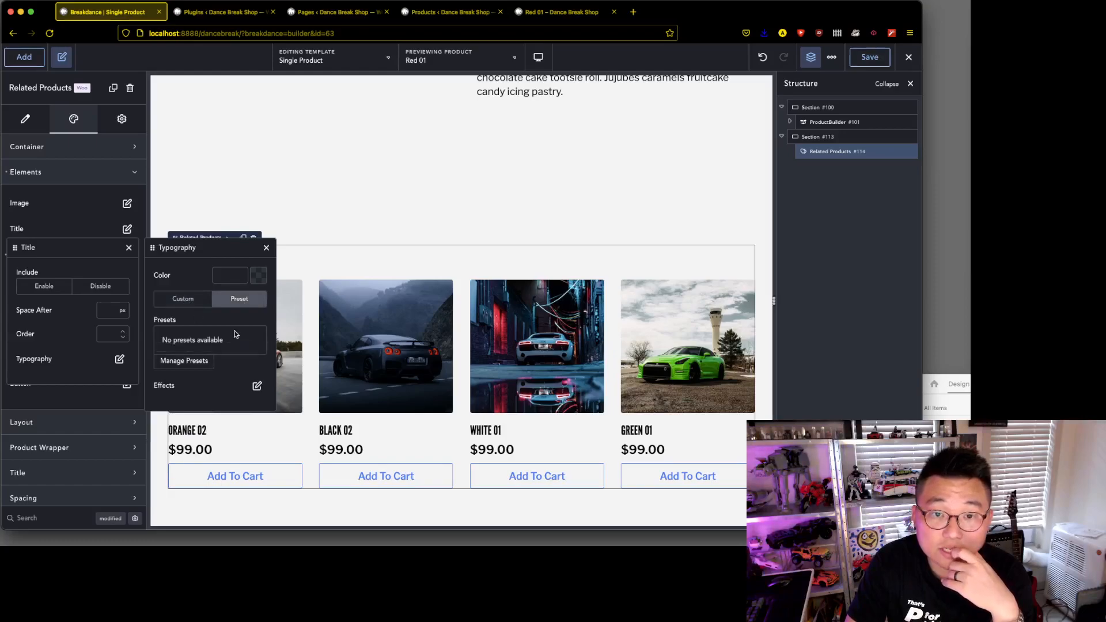
pyautogui.click(182, 298)
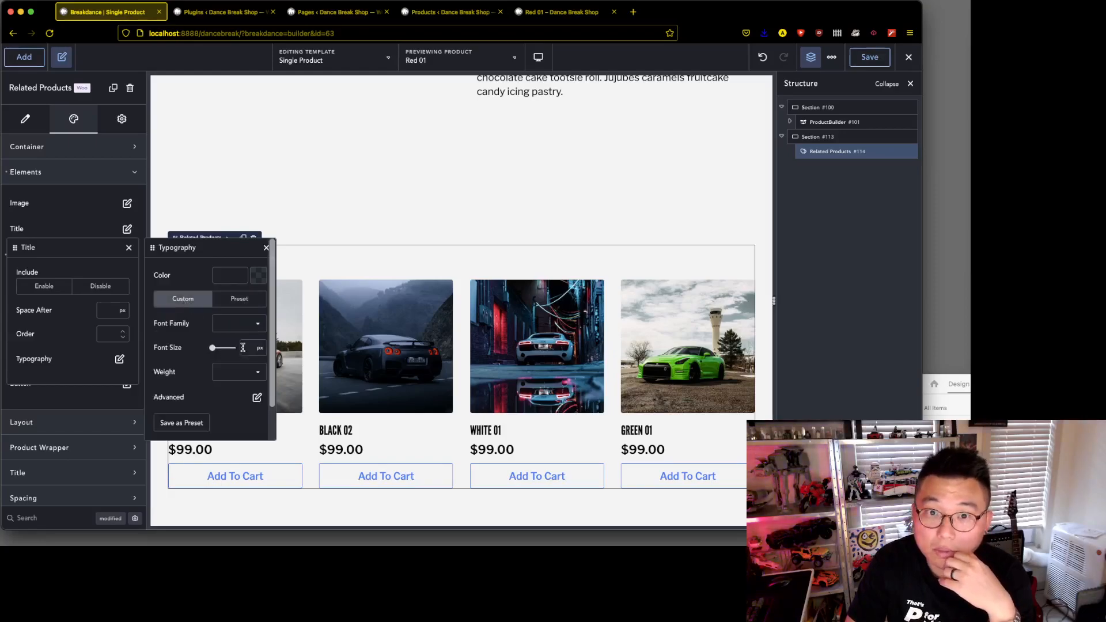
pyautogui.click(257, 334)
pyautogui.click(227, 345)
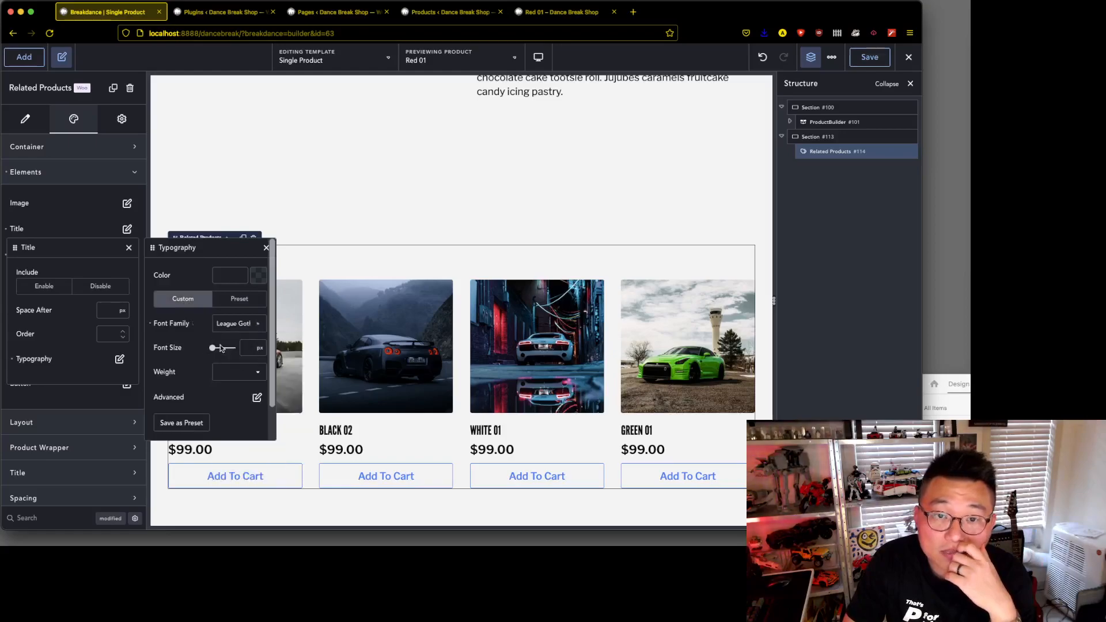
# Check the product title in the Adobe XD mockup and set the Related Products Title typography font size to 2.1 rem.
pyautogui.click(260, 348)
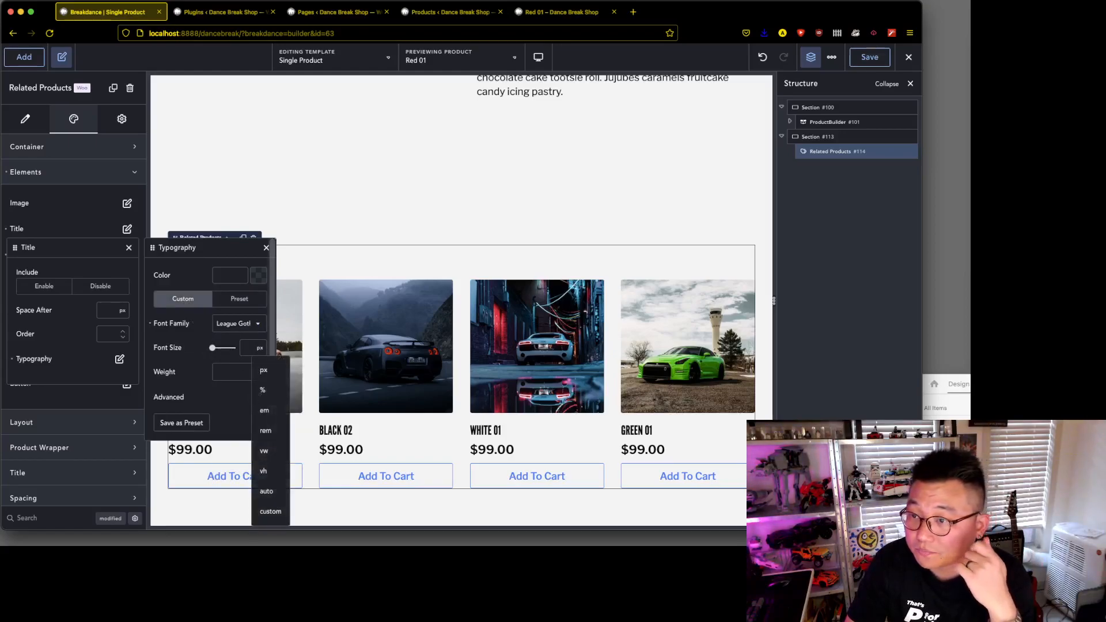
pyautogui.moveTo(945, 384); pyautogui.dragTo(586, 121)
pyautogui.click(539, 357)
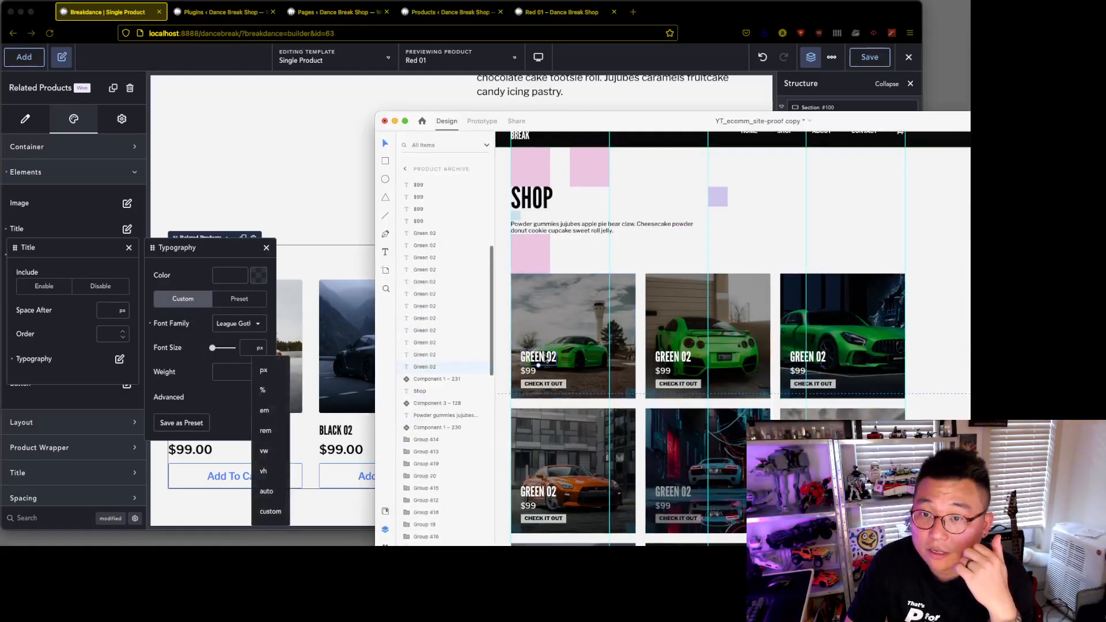
pyautogui.moveTo(679, 121); pyautogui.dragTo(1008, 237)
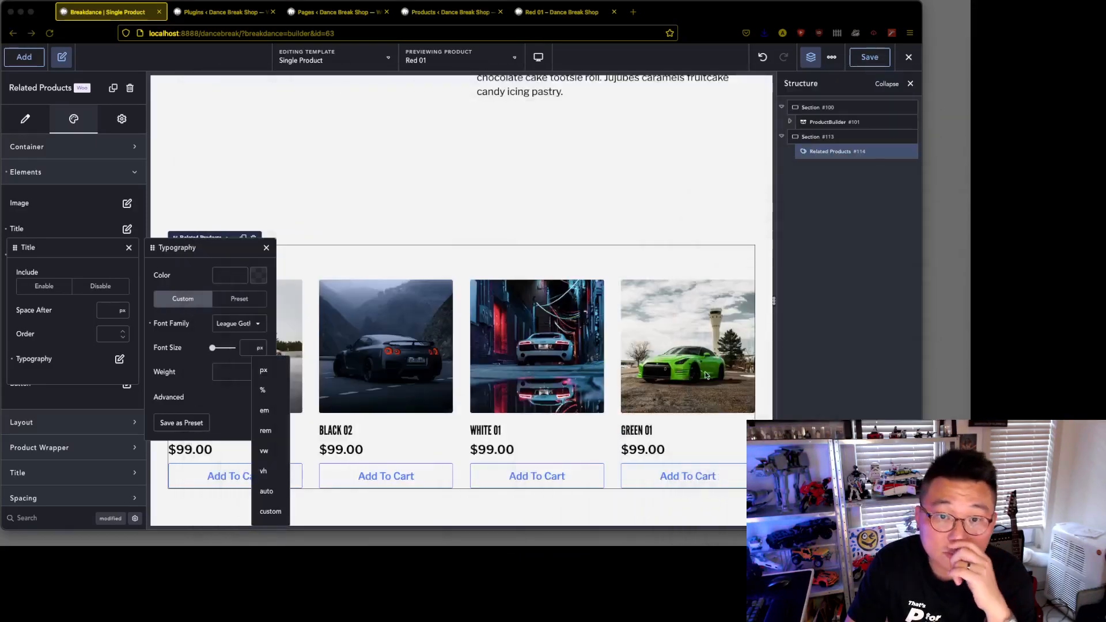
pyautogui.click(266, 431)
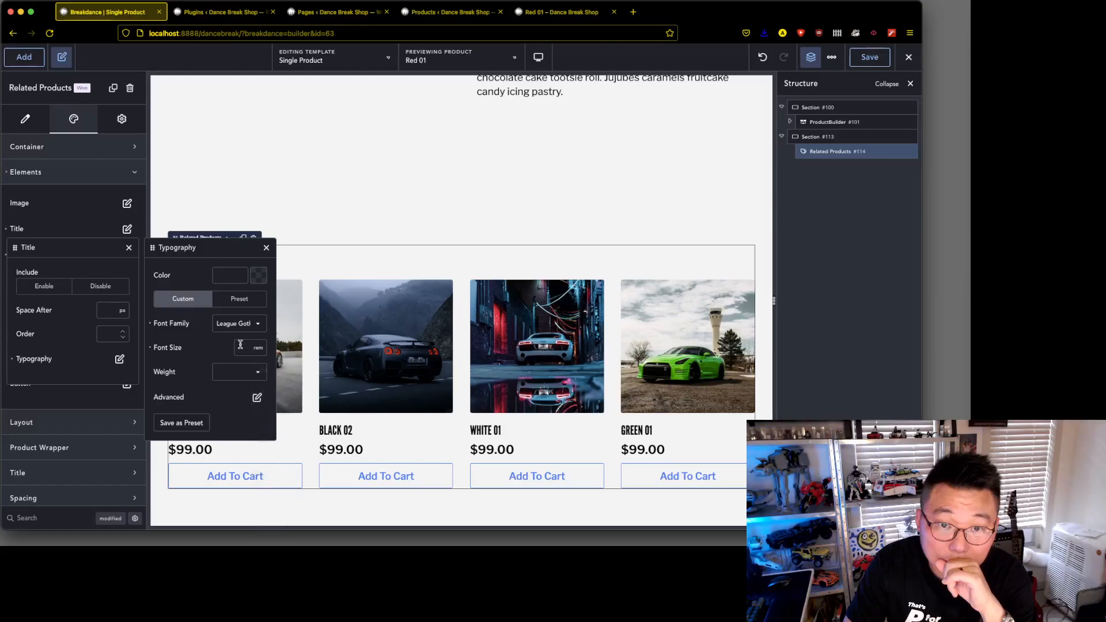
pyautogui.click(240, 346)
pyautogui.write('2.1')
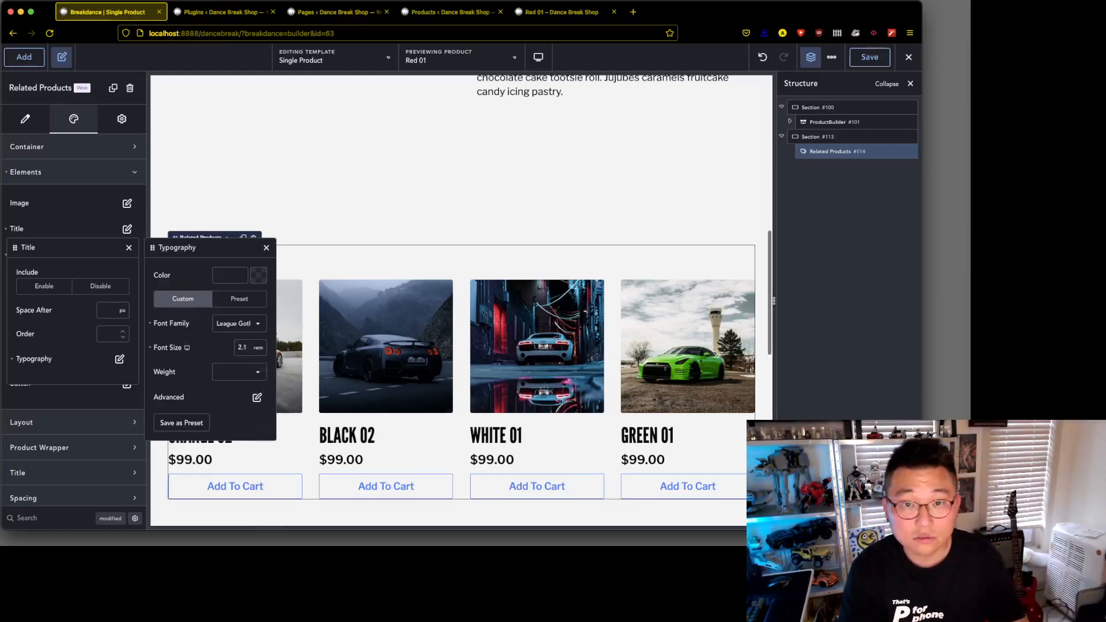
# Save the Title typography settings as a typography preset named "Product title".
pyautogui.click(195, 424)
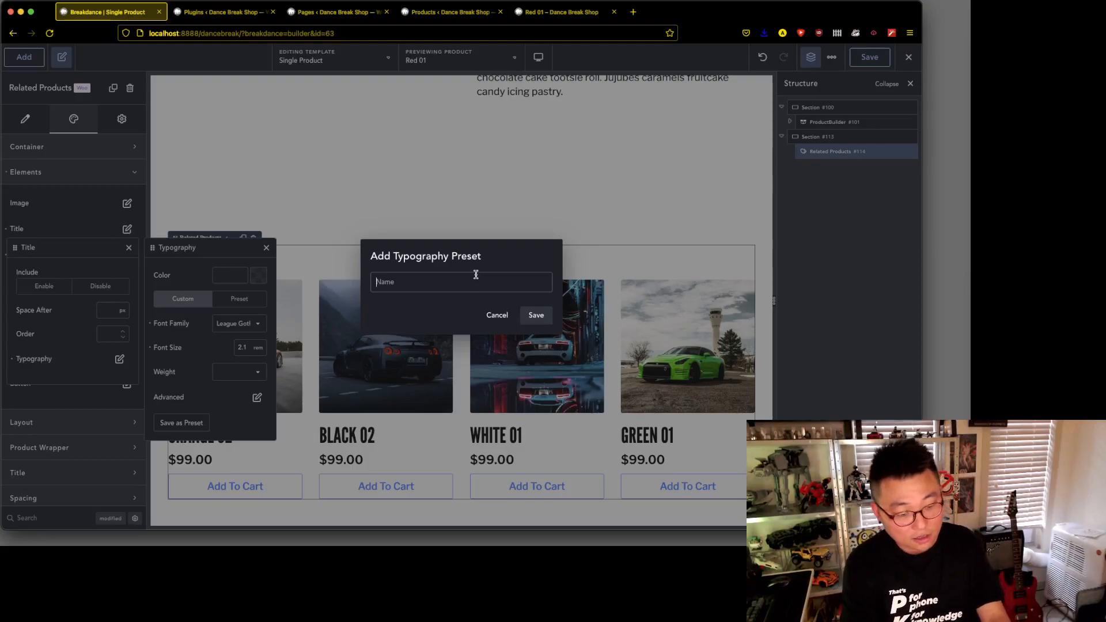
pyautogui.write('Product title')
pyautogui.click(536, 315)
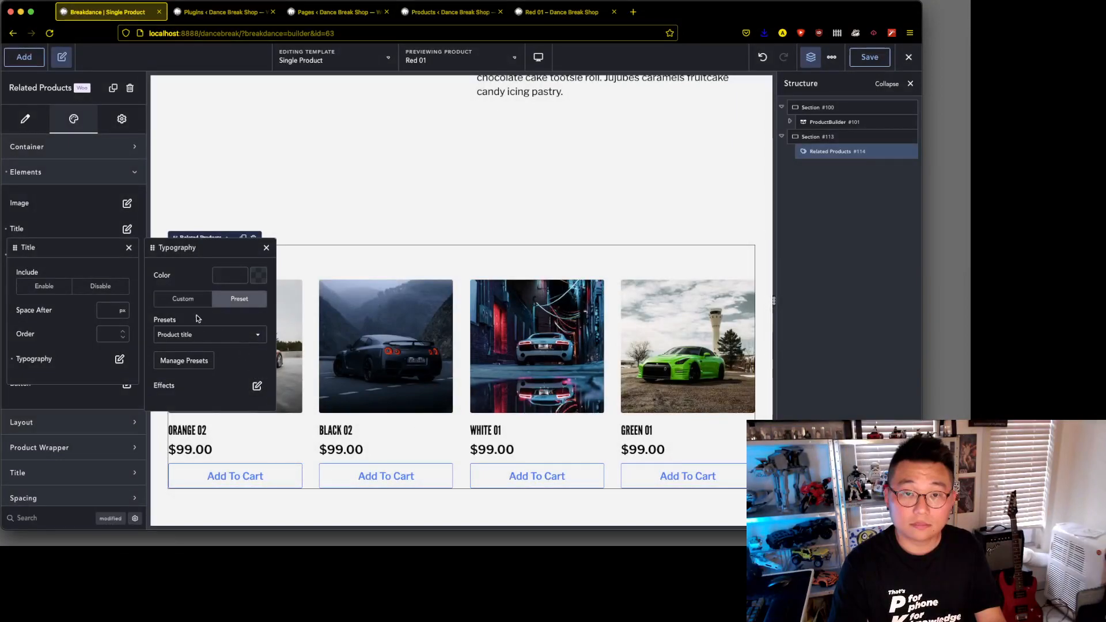
# Switch the Title typography to custom and back to preset, reselect the Product title preset, and leave the element's settings.
pyautogui.click(182, 299)
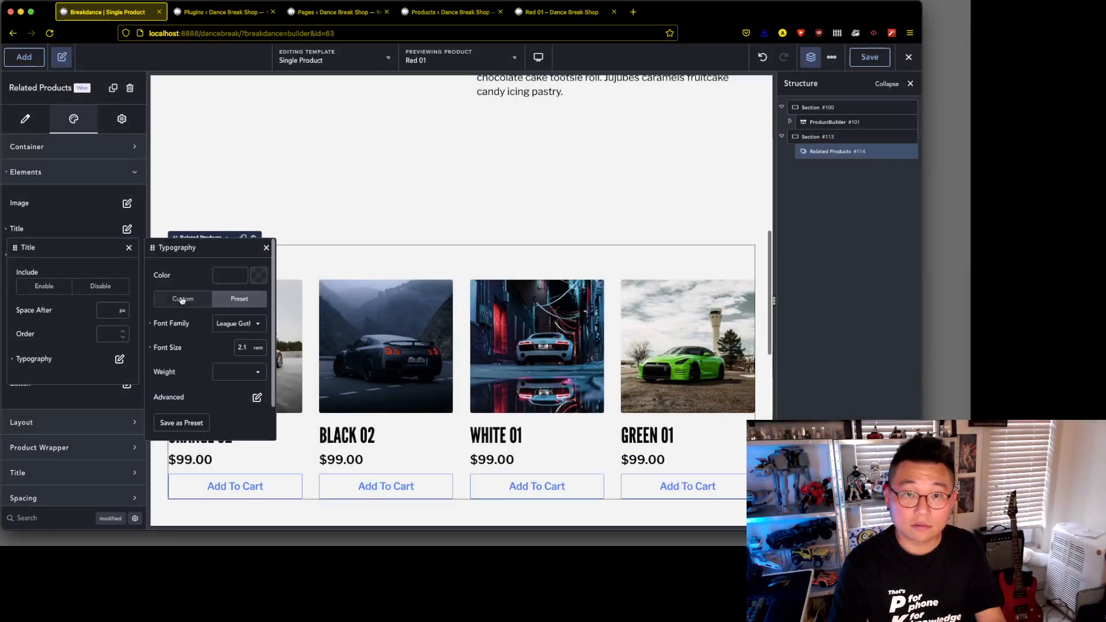
pyautogui.click(230, 299)
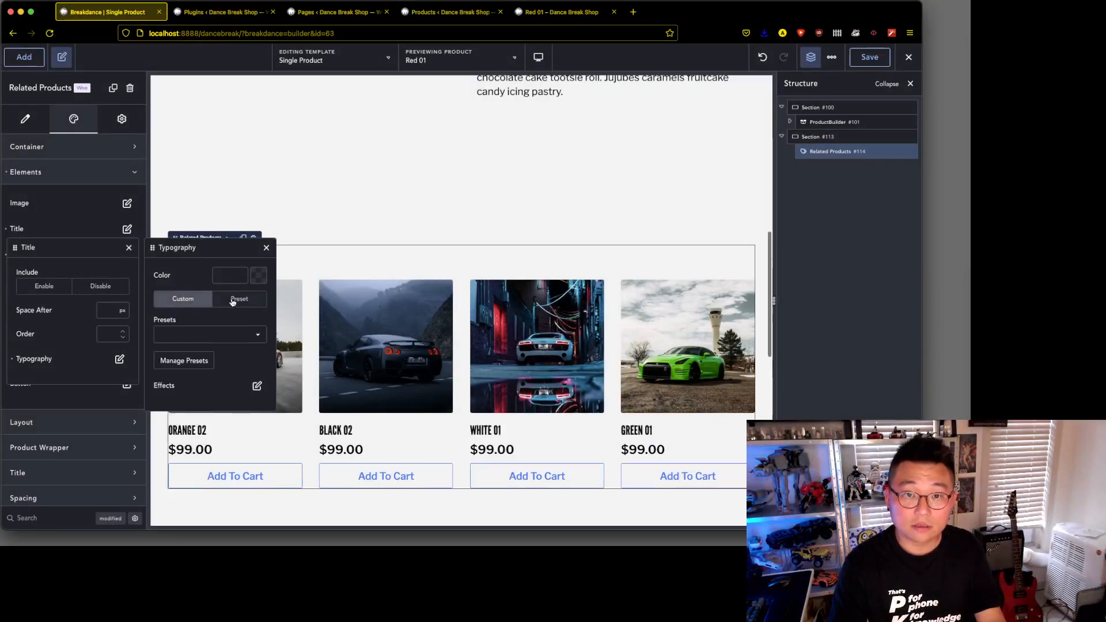
pyautogui.click(256, 337)
pyautogui.click(236, 343)
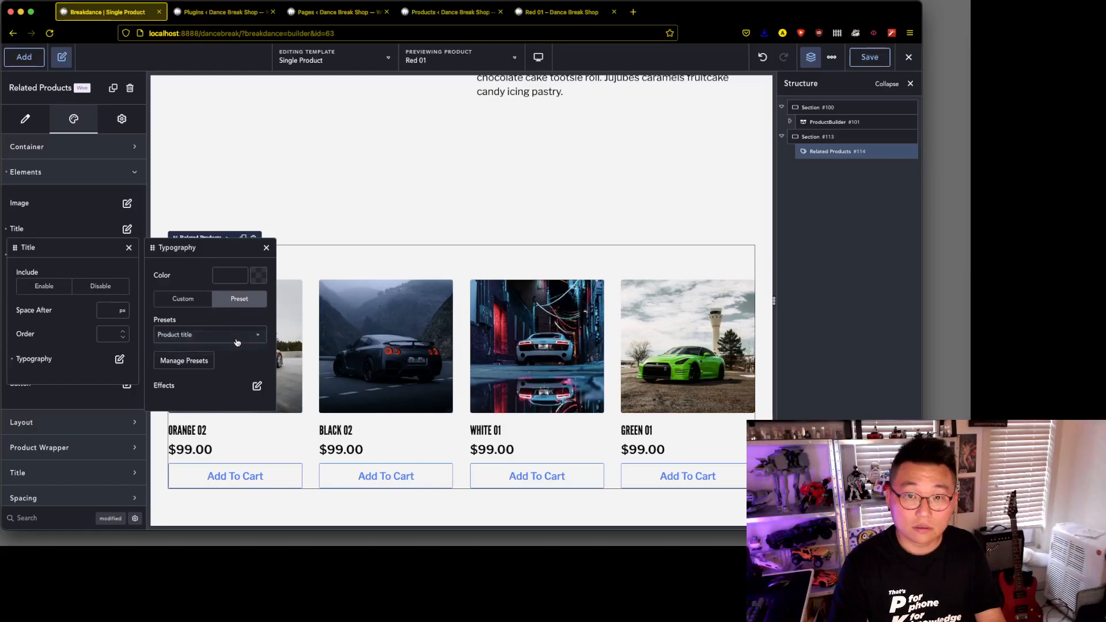
pyautogui.click(394, 209)
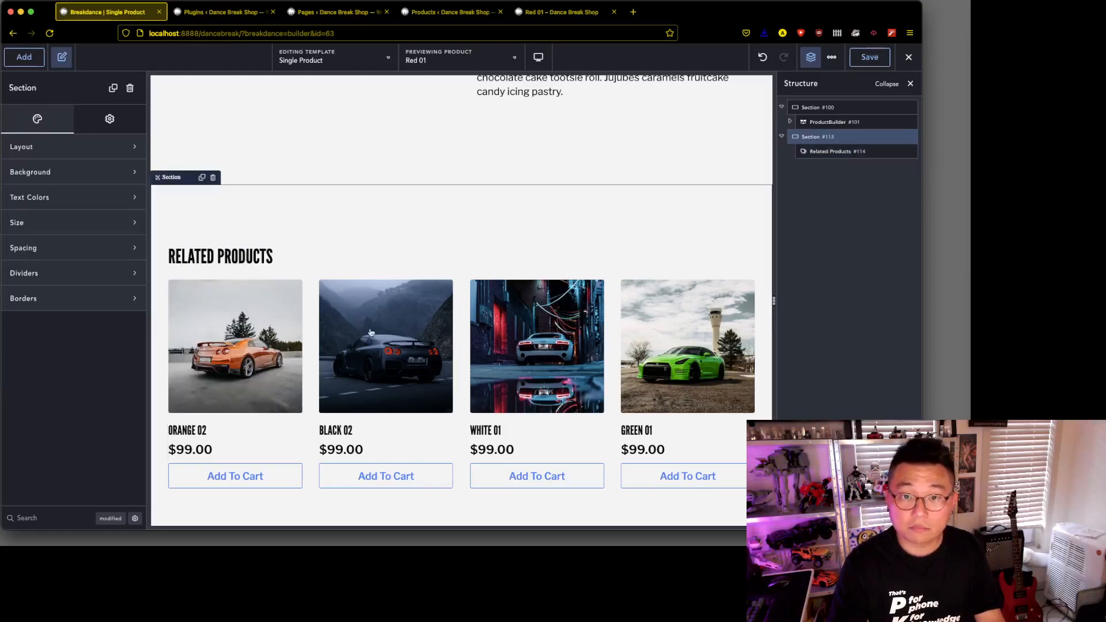
# From the Related Products Title typography, open the preset management and examine the Product title preset in the global typography settings.
pyautogui.click(202, 430)
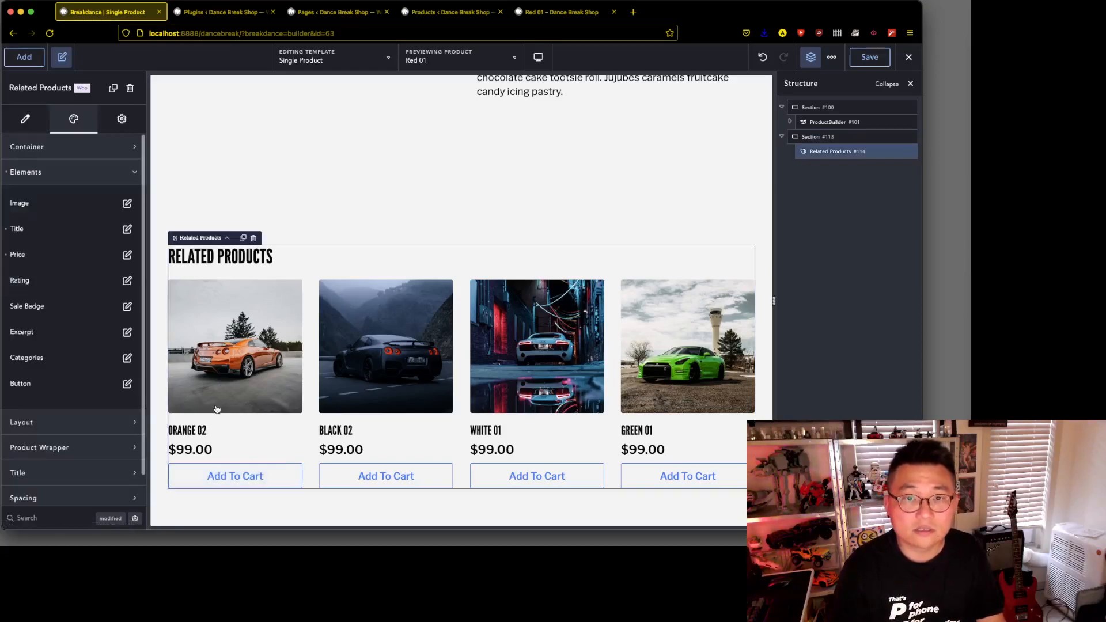
pyautogui.click(127, 230)
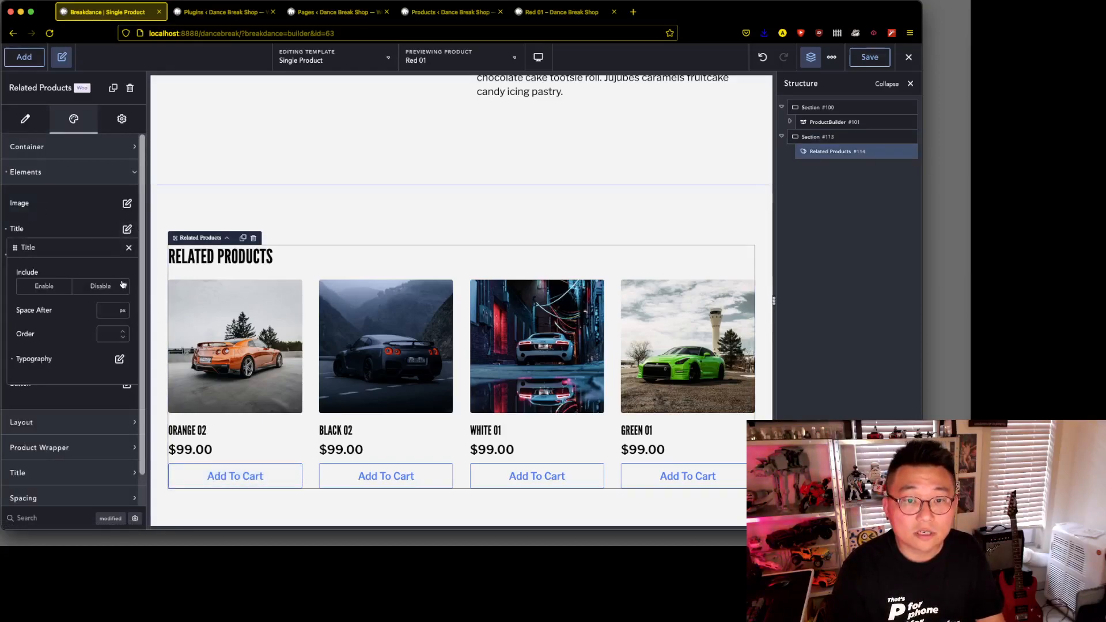
pyautogui.click(120, 359)
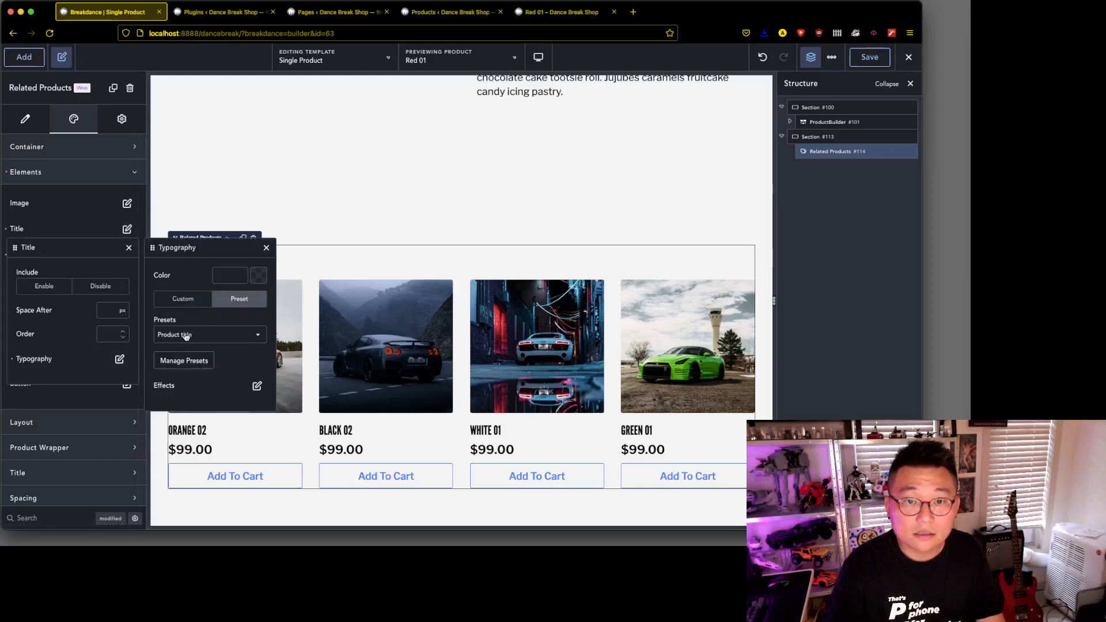
pyautogui.click(180, 361)
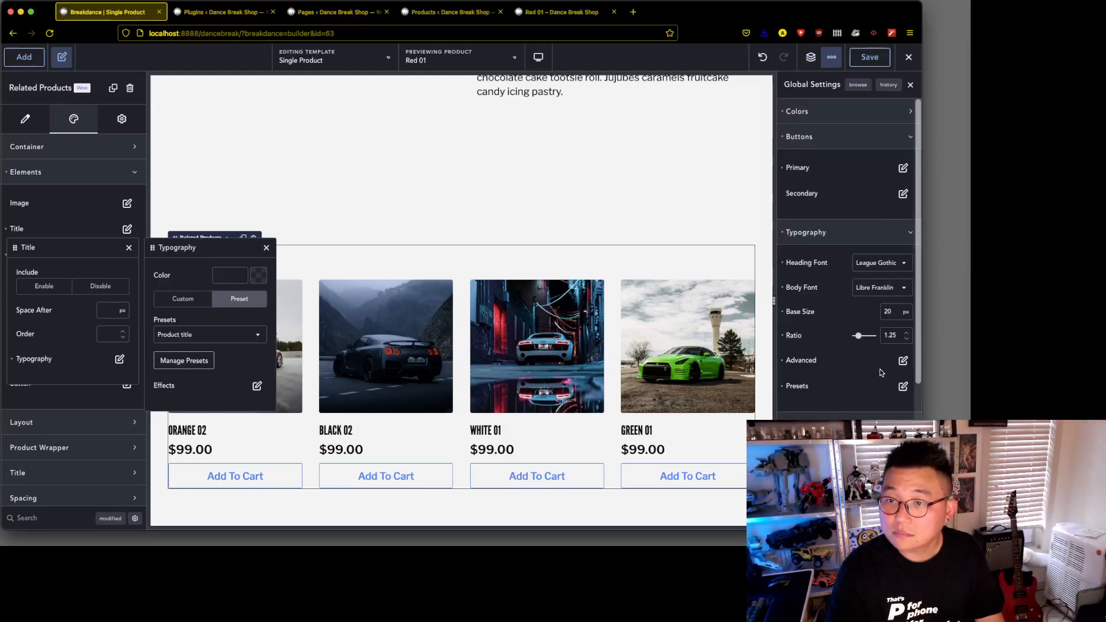
pyautogui.scroll(-5, 846, 248)
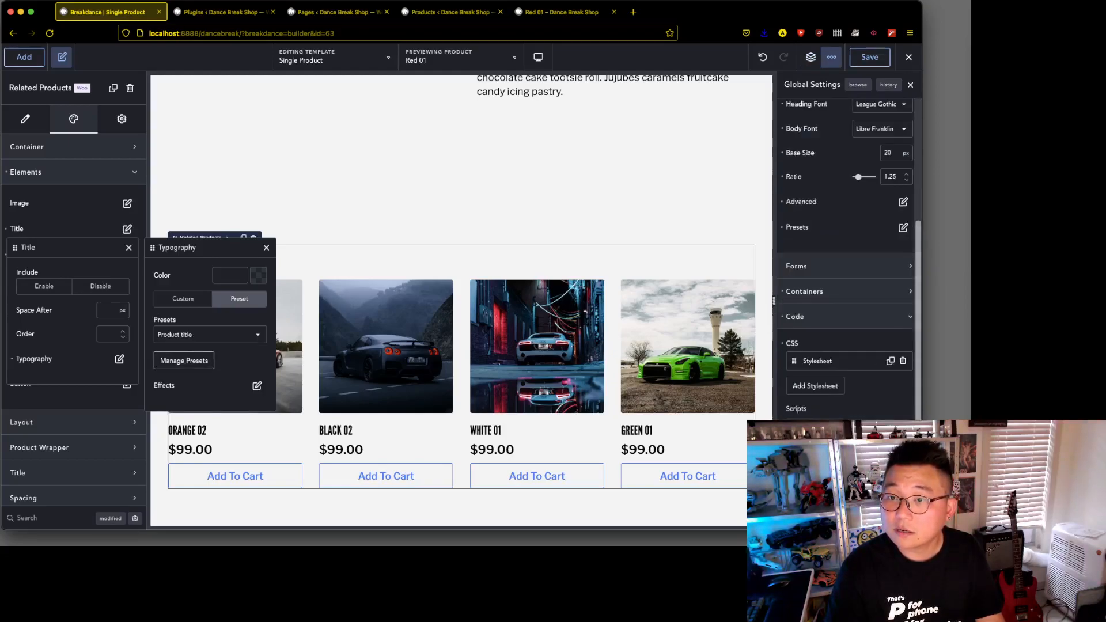
pyautogui.scroll(5, 845, 247)
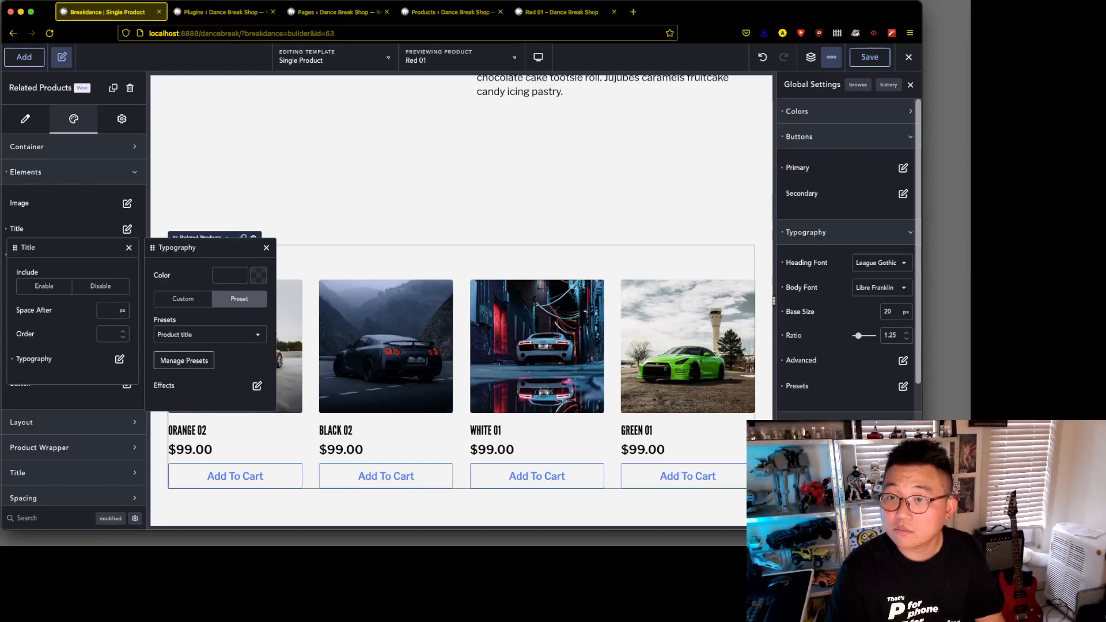
pyautogui.click(903, 386)
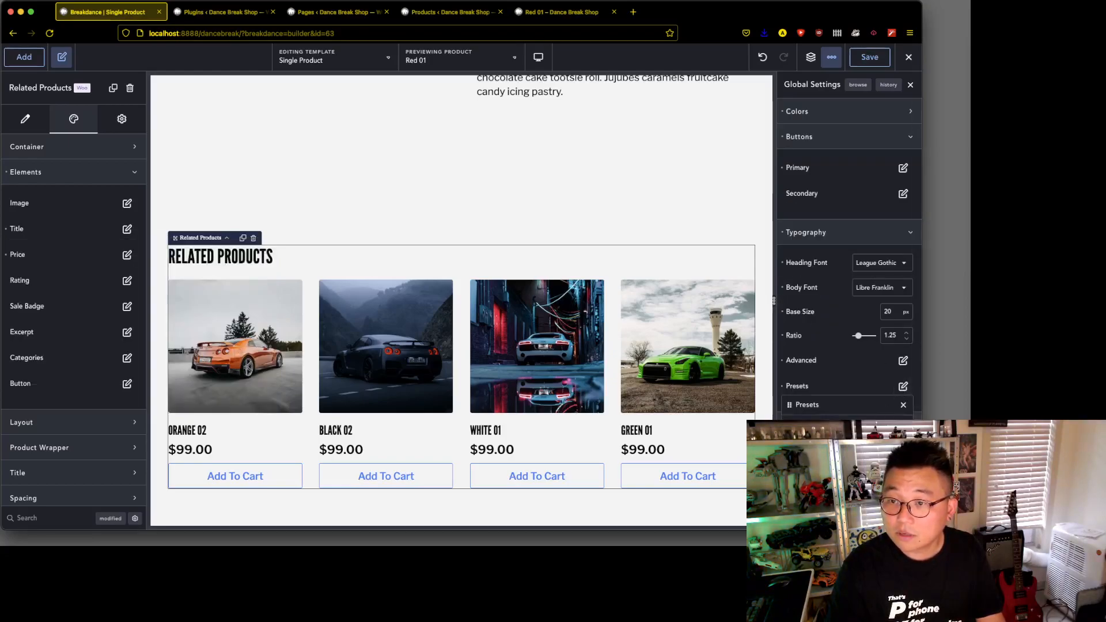
pyautogui.scroll(-2, 845, 380)
pyautogui.scroll(2, 846, 380)
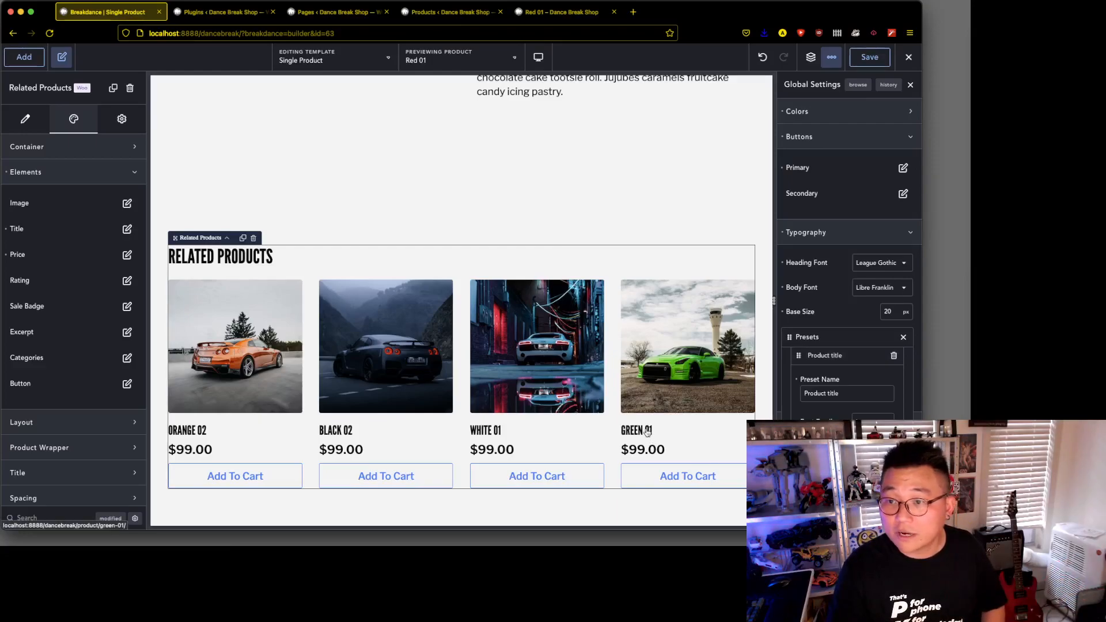
# Save the Single Product template and reload the live Red 01 product page.
pyautogui.click(870, 58)
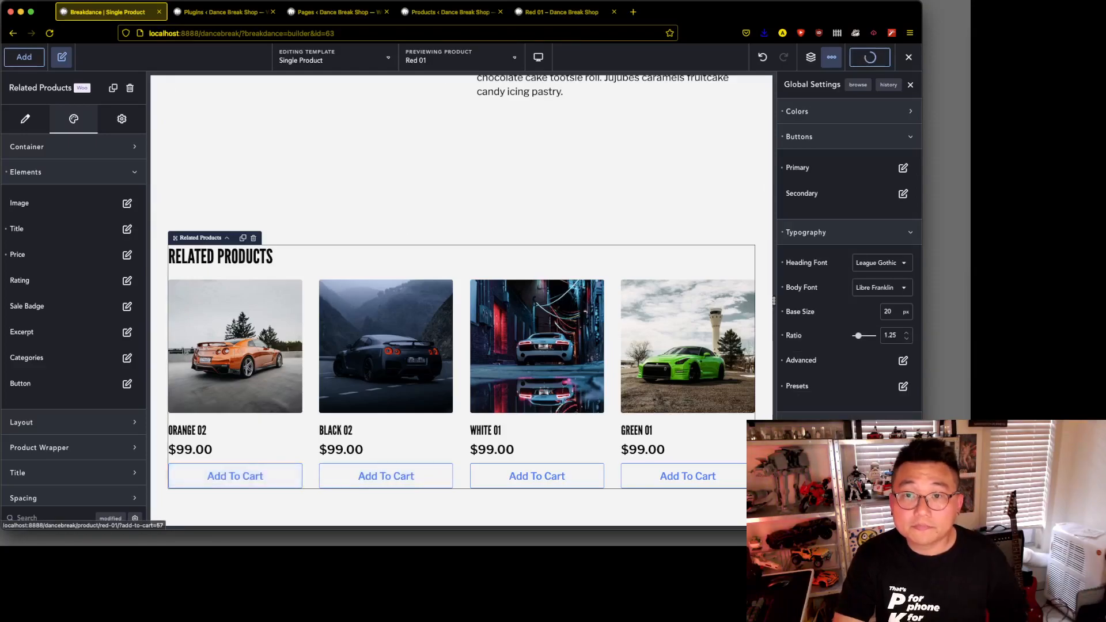
pyautogui.click(565, 12)
pyautogui.press('super+r')
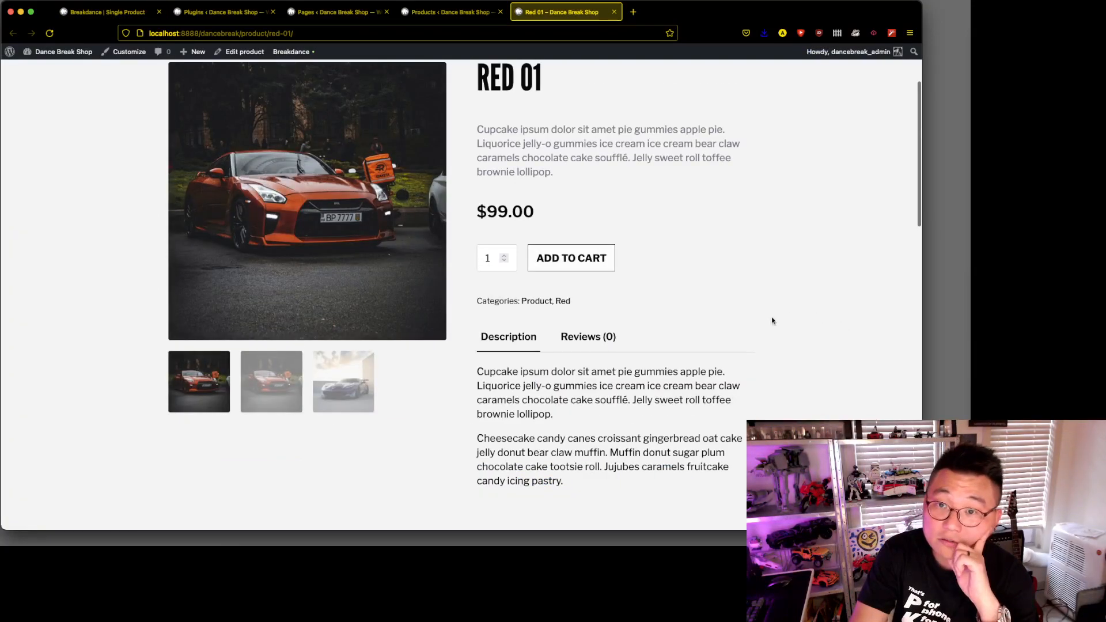
# Inspect a related product title on the live page and examine the styles behind its computed font size.
pyautogui.scroll(-10, 775, 318)
pyautogui.rightClick(486, 227)
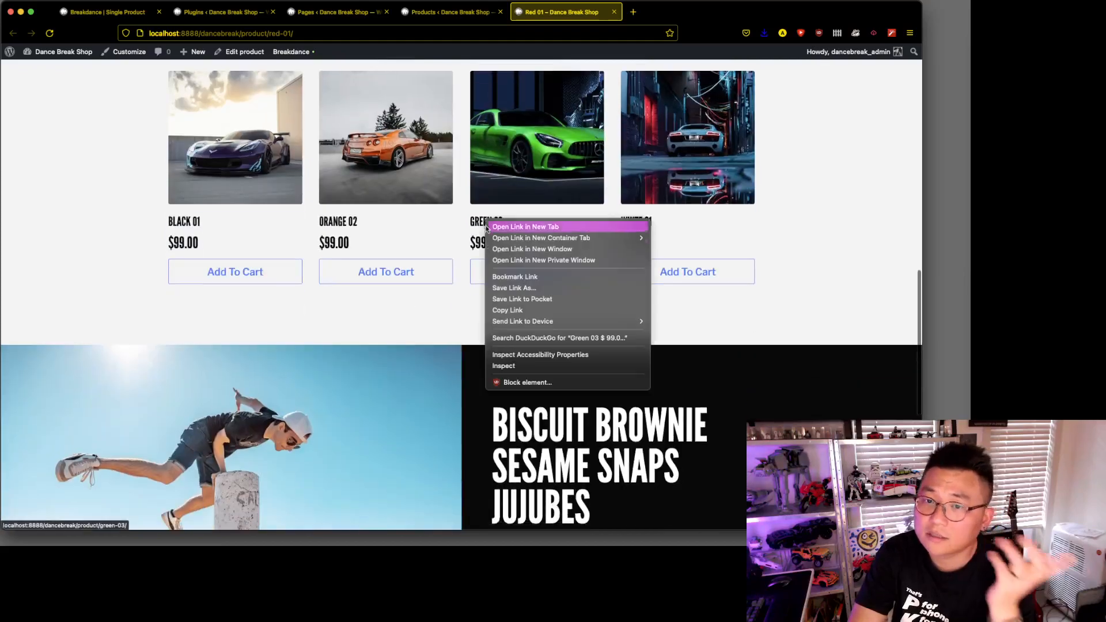
pyautogui.click(570, 368)
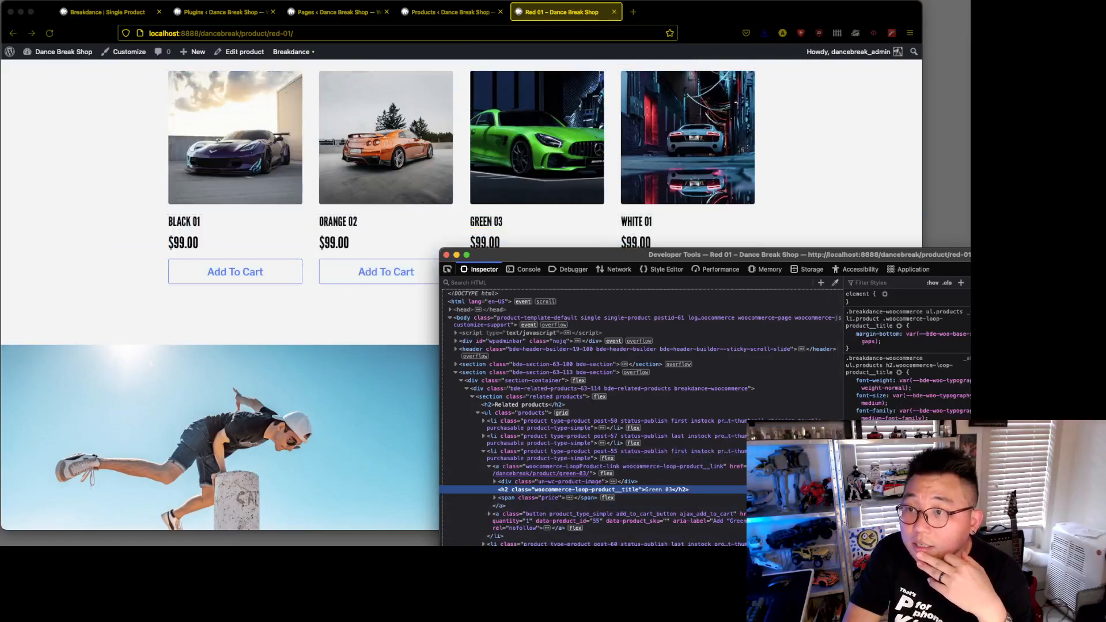
pyautogui.moveTo(1063, 255); pyautogui.dragTo(664, 174)
pyautogui.moveTo(547, 299)
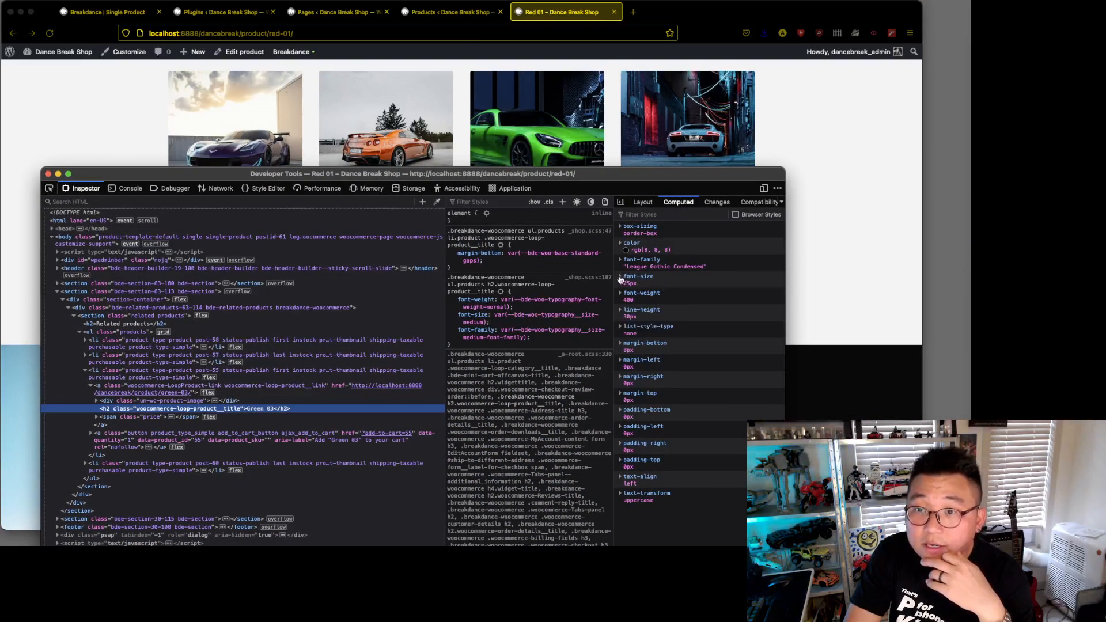
pyautogui.click(620, 278)
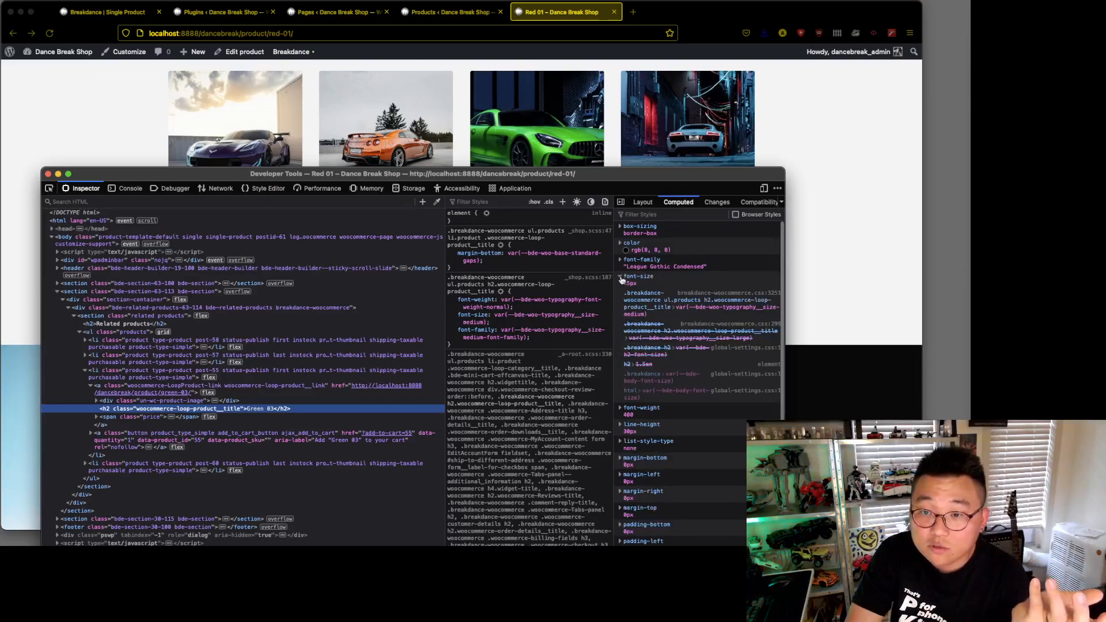
pyautogui.click(620, 278)
pyautogui.moveTo(426, 173); pyautogui.dragTo(1105, 403)
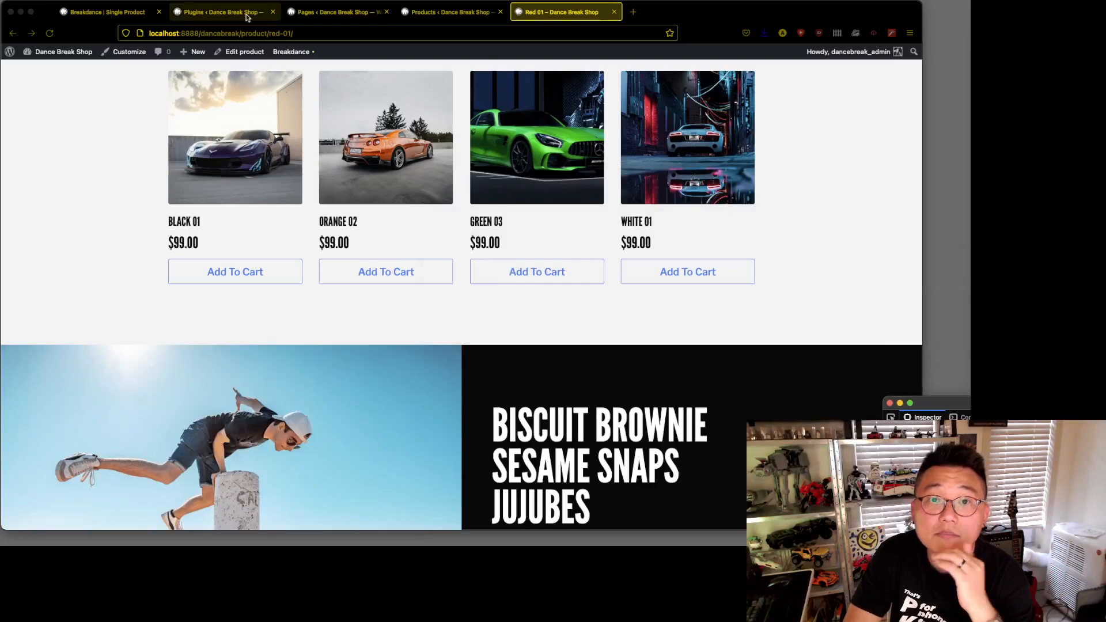
# Return to the Single Product template, check the size units in the global Product title typography preset, and delete that preset.
pyautogui.click(126, 17)
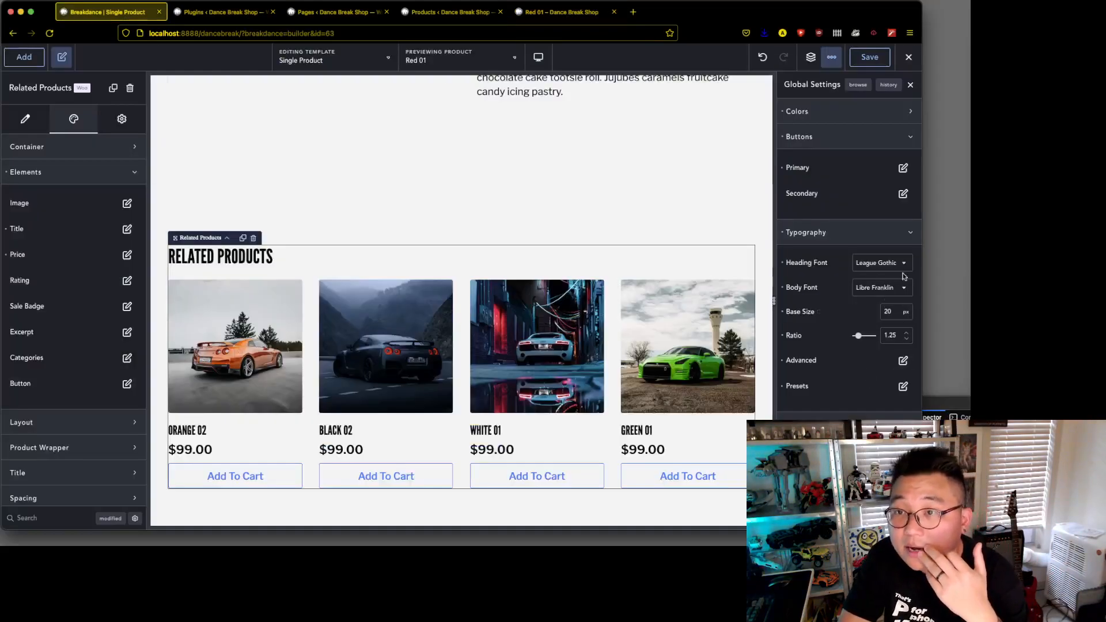
pyautogui.click(903, 385)
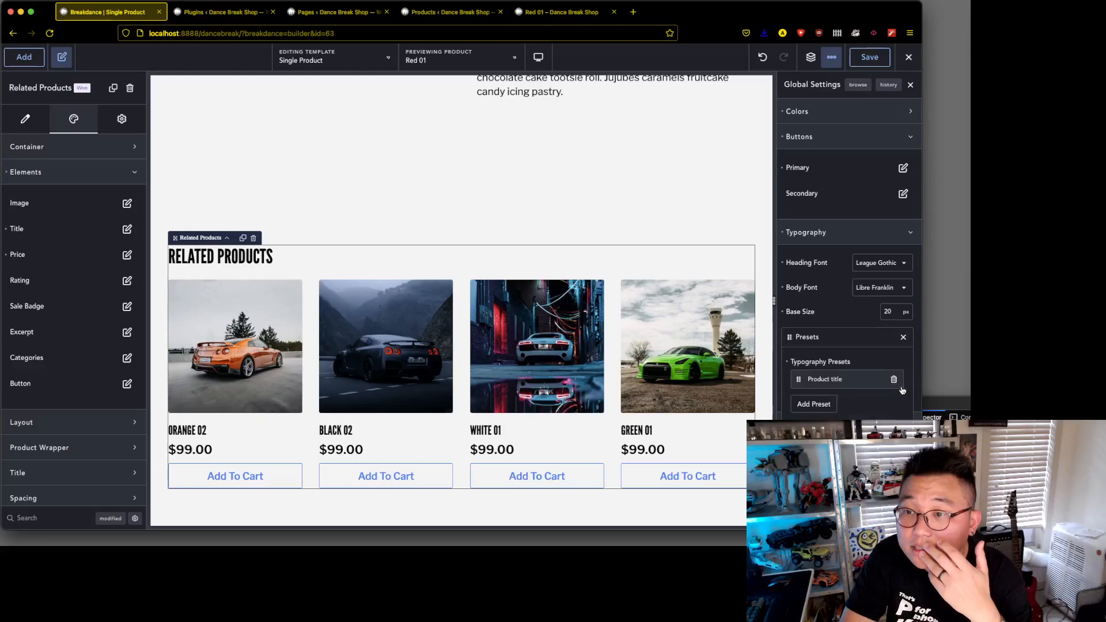
pyautogui.click(824, 380)
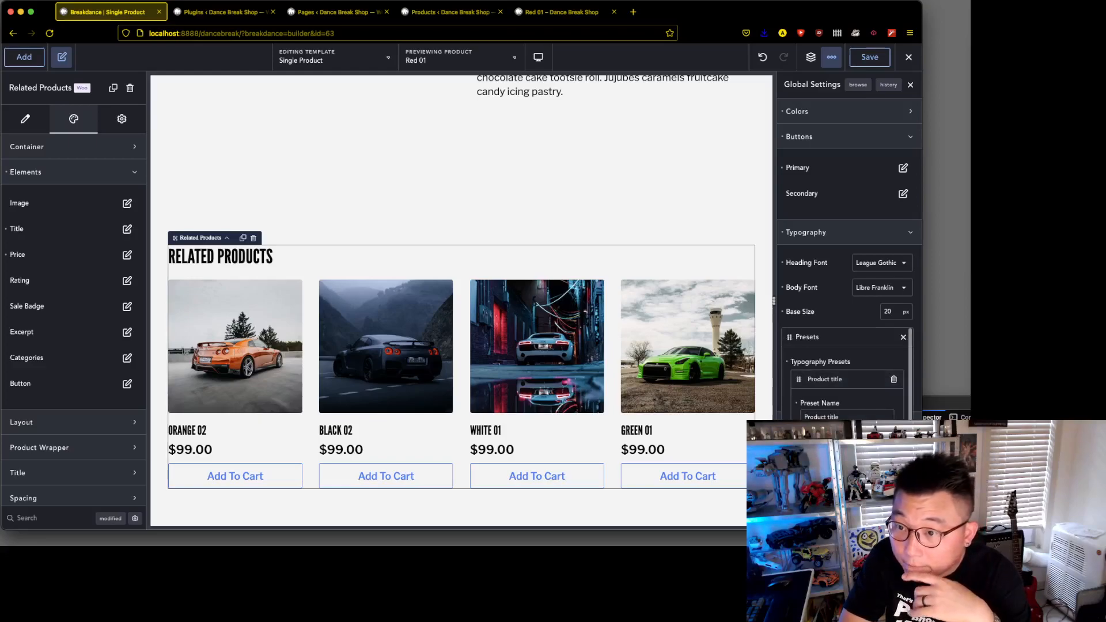
pyautogui.click(890, 487)
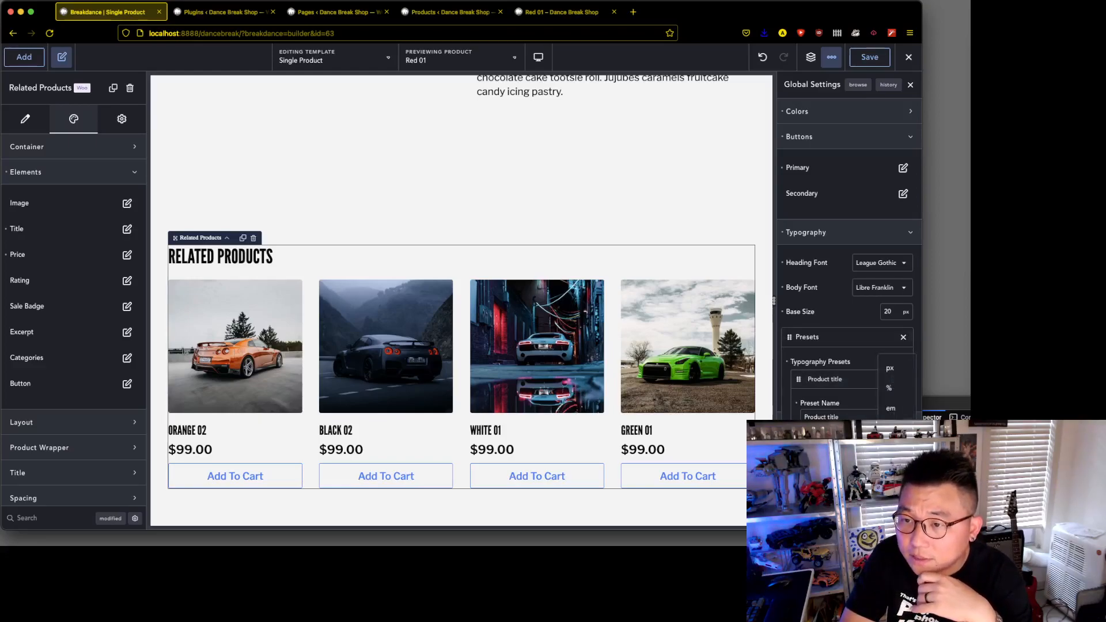
pyautogui.click(891, 429)
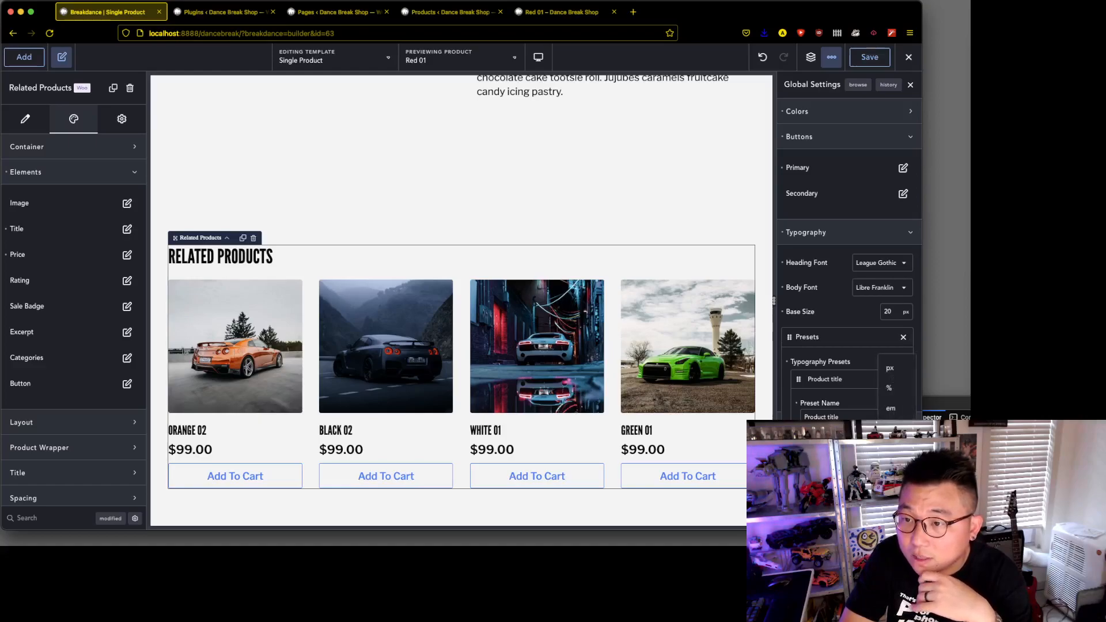
pyautogui.click(890, 487)
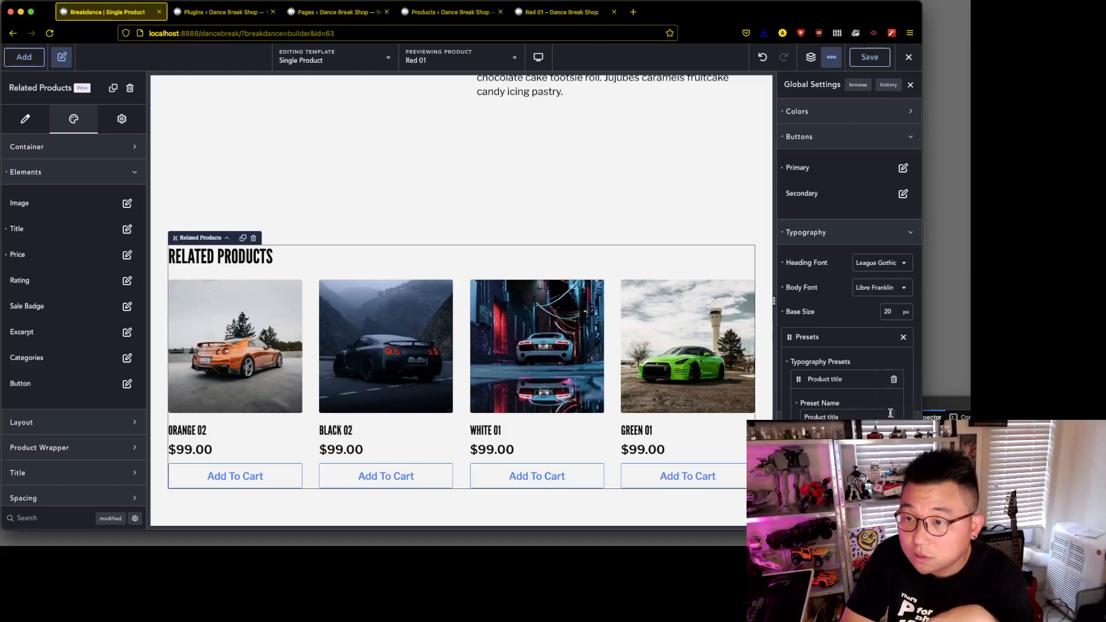
pyautogui.click(894, 382)
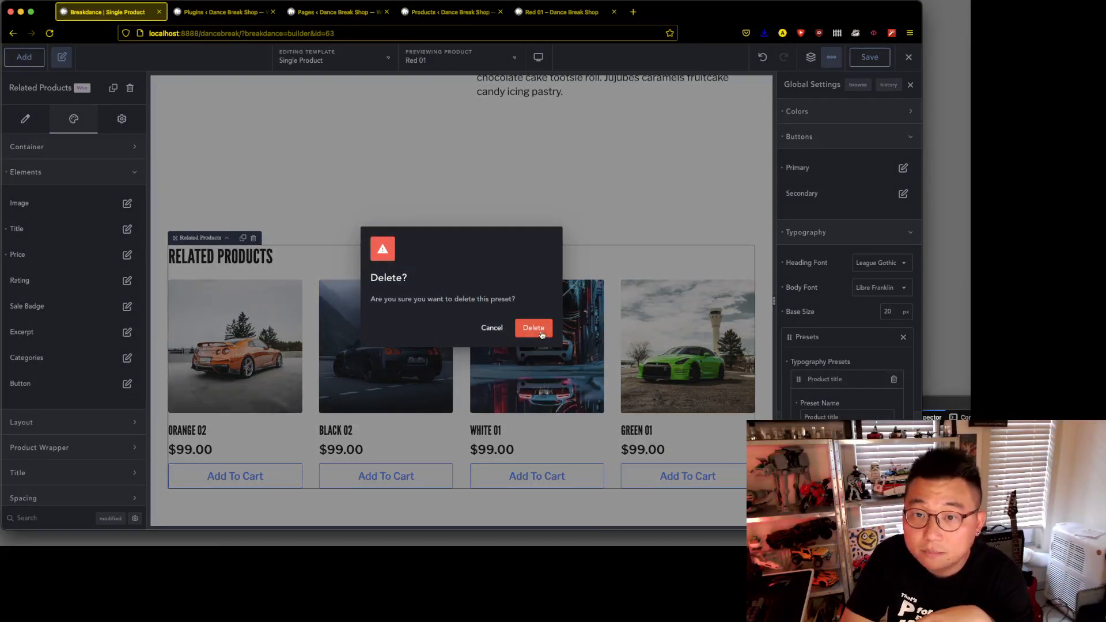
pyautogui.click(532, 325)
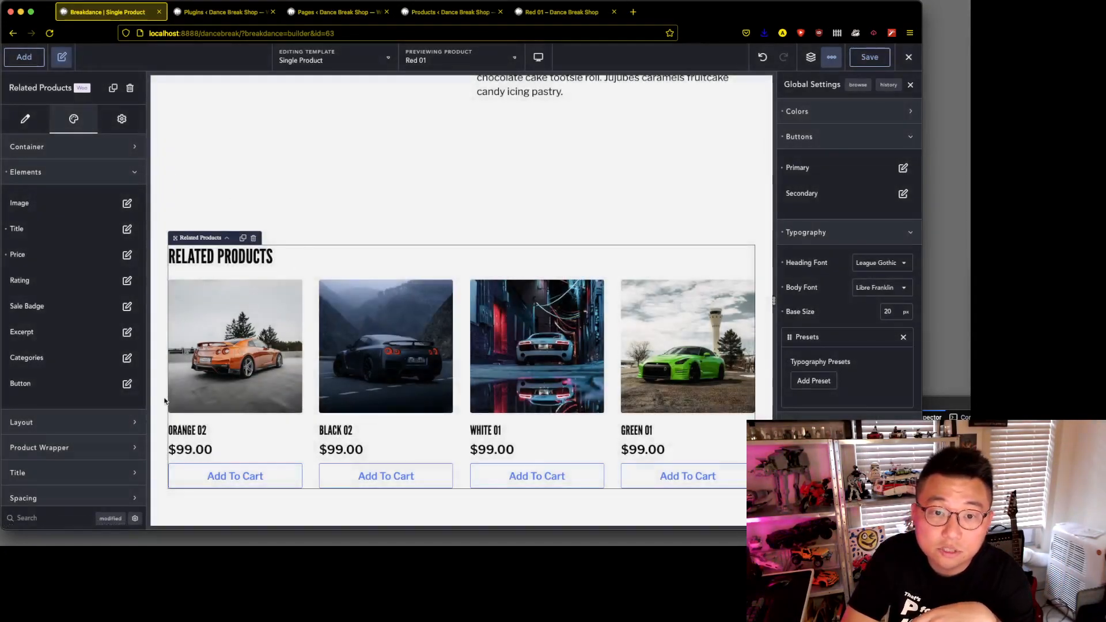
# Switch the Related Products Title typography from preset to custom and save the template.
pyautogui.click(127, 231)
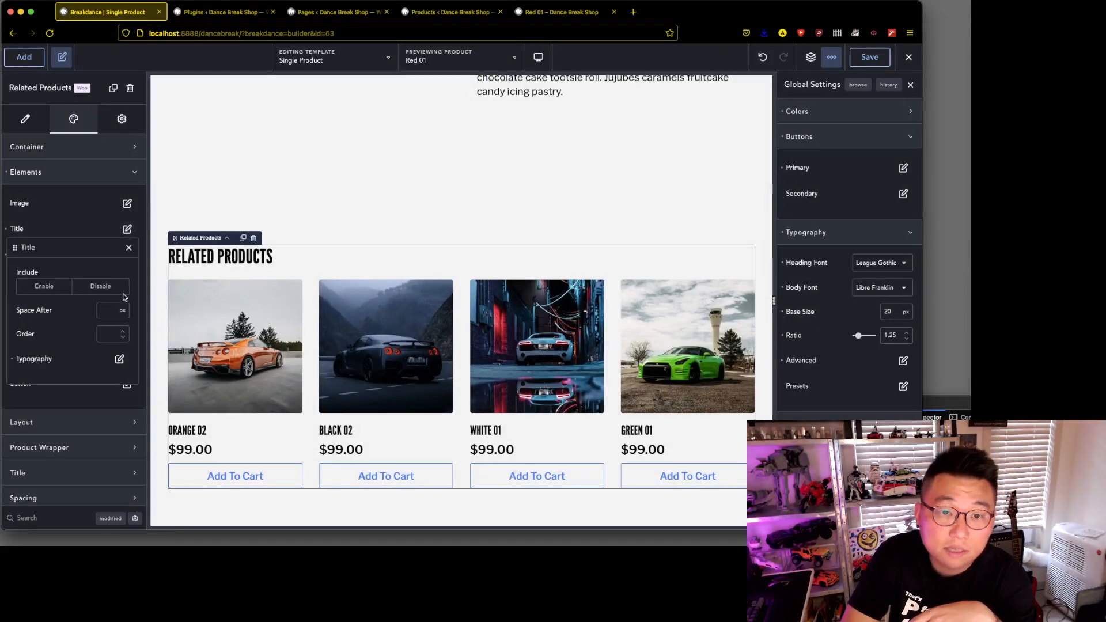
pyautogui.click(119, 359)
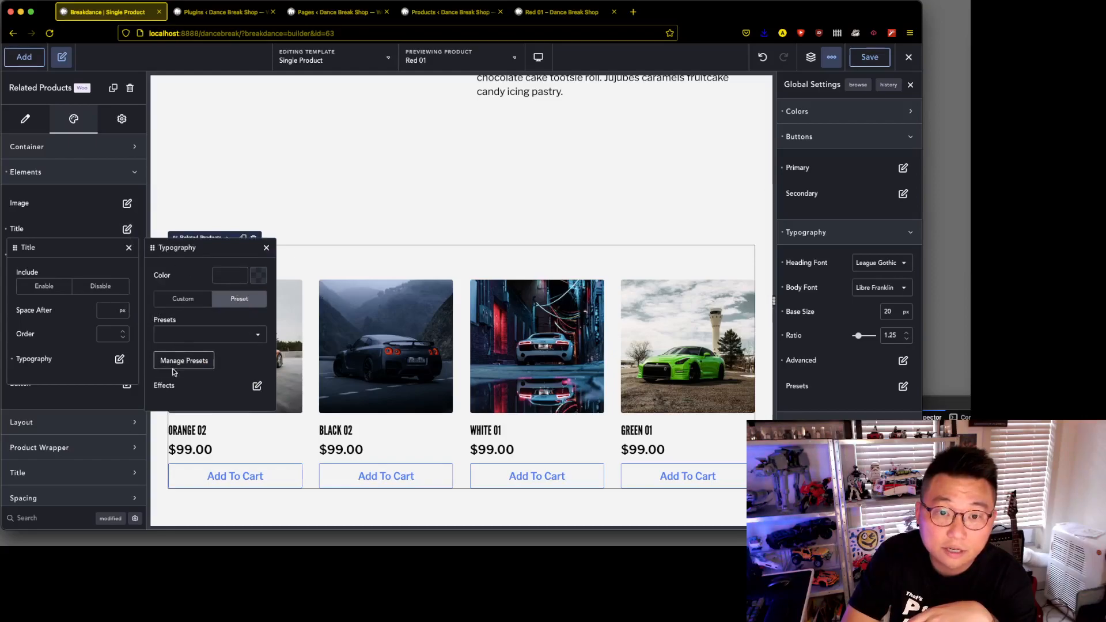
pyautogui.click(183, 299)
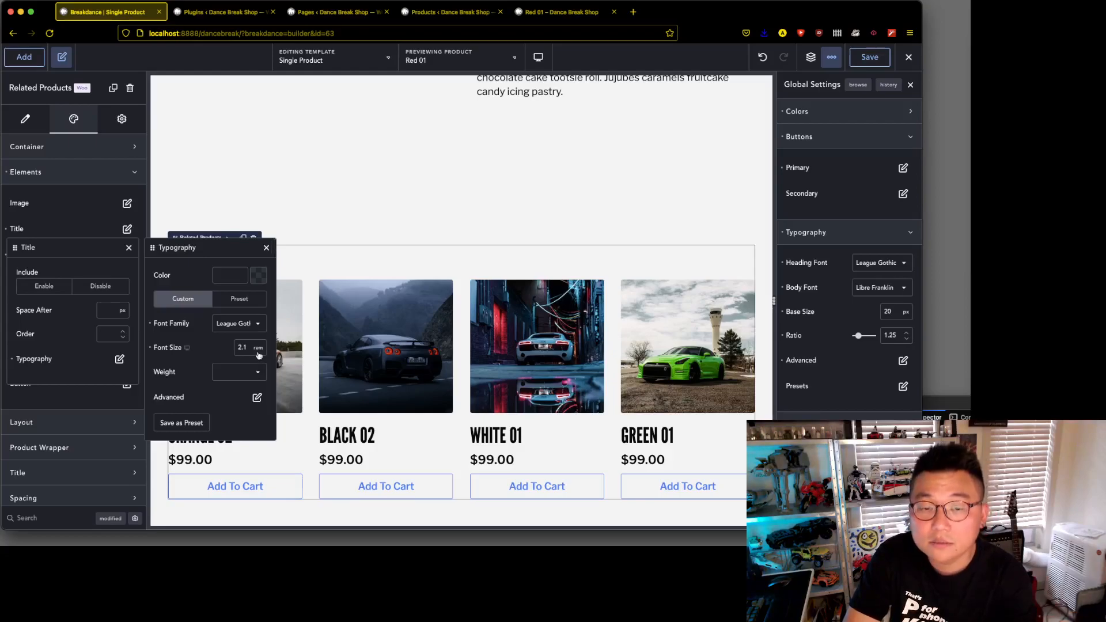
pyautogui.click(520, 201)
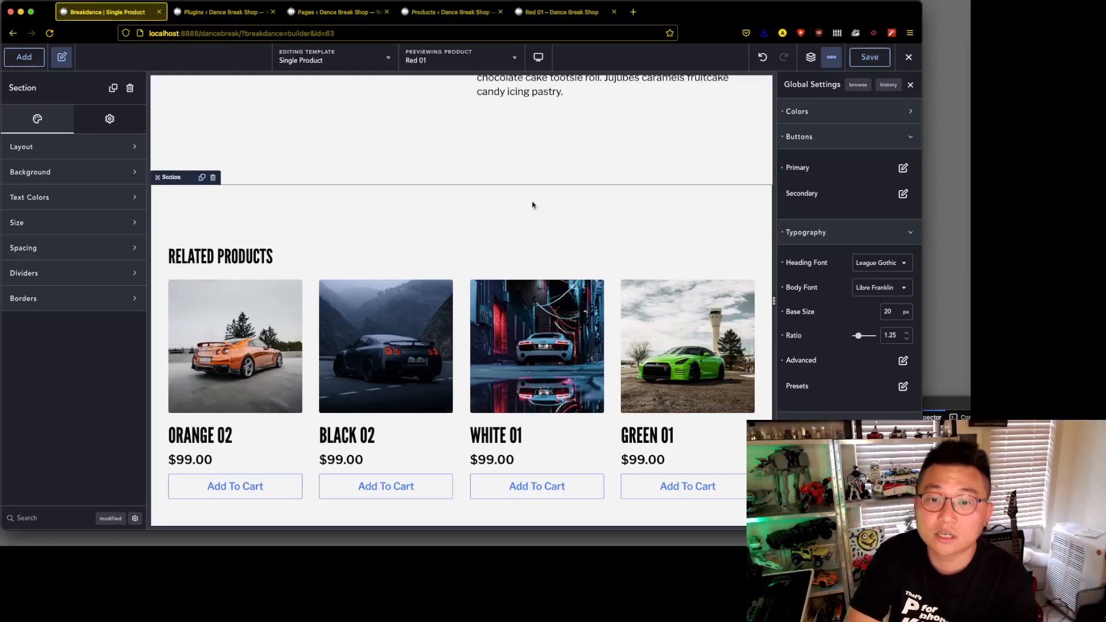
pyautogui.click(868, 57)
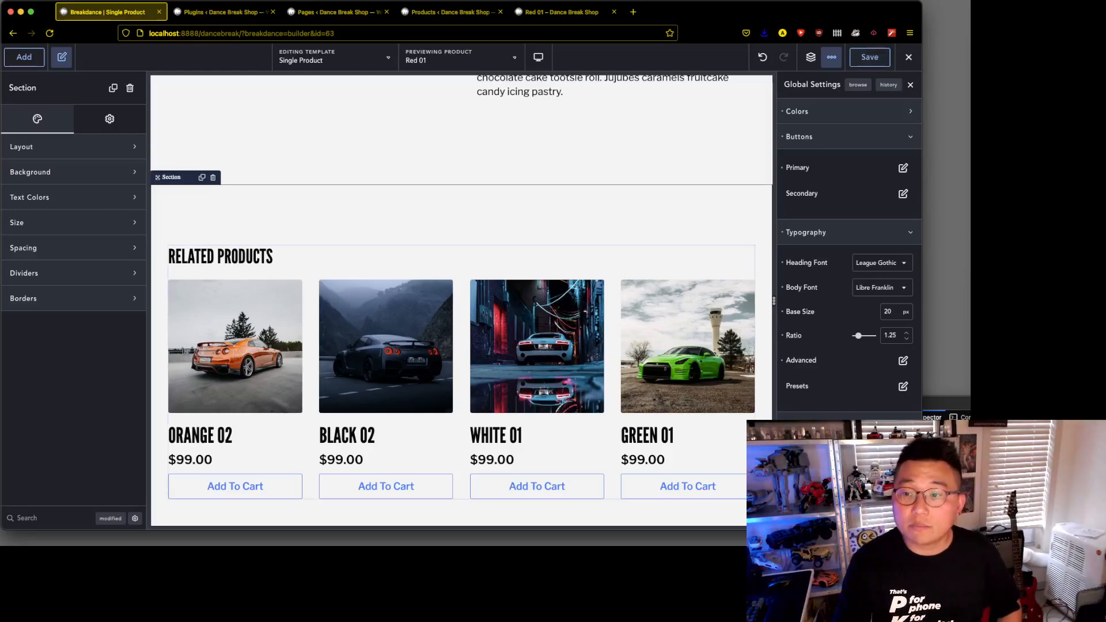
# Close the separate developer tools window and return to the beginning of the product template.
pyautogui.press('super+Tab')
pyautogui.moveTo(971, 230); pyautogui.dragTo(970, 316)
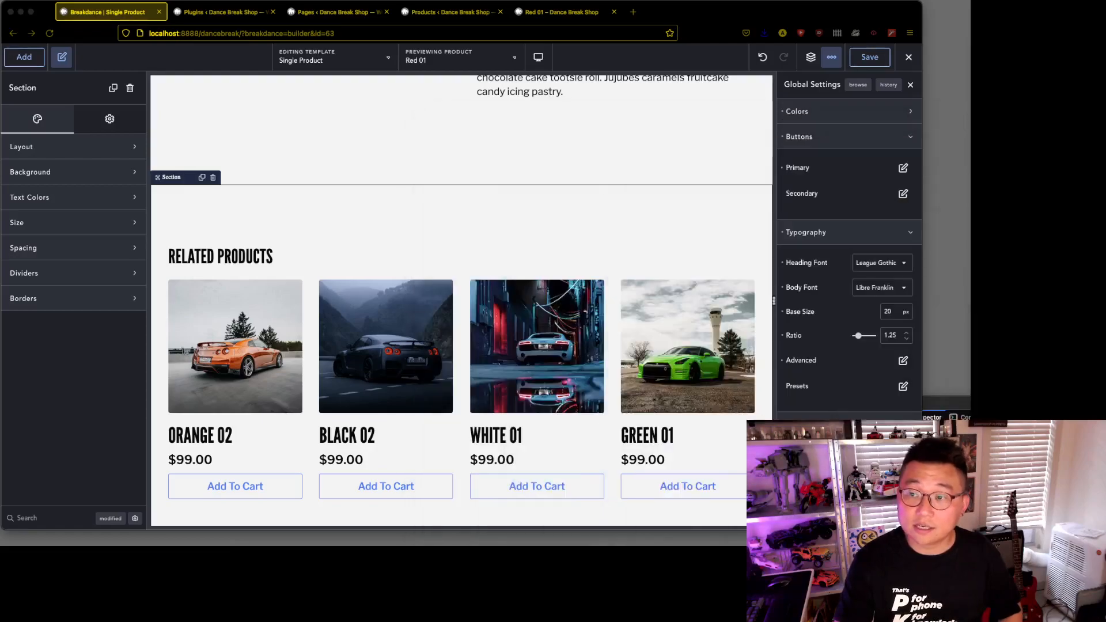
pyautogui.moveTo(970, 403); pyautogui.dragTo(714, 149)
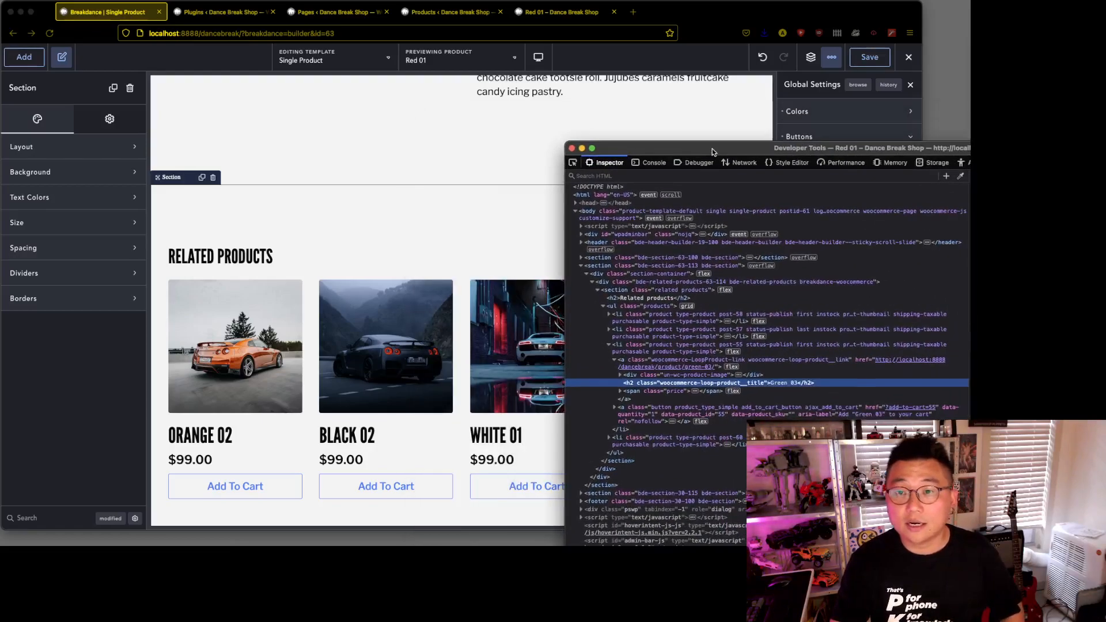
pyautogui.click(572, 149)
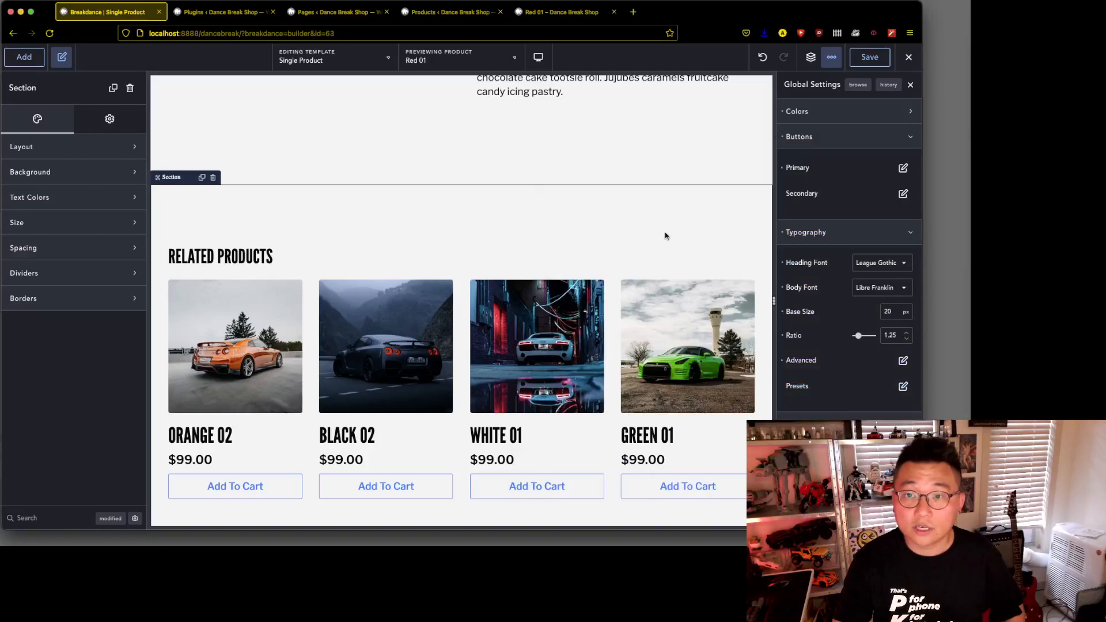
pyautogui.scroll(15, 750, 248)
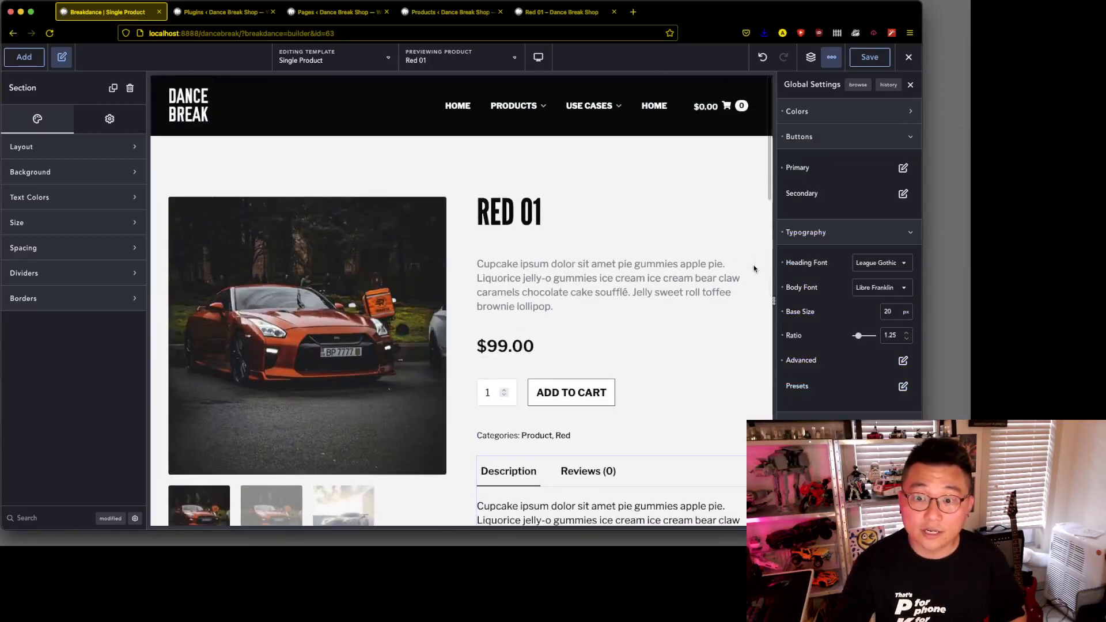